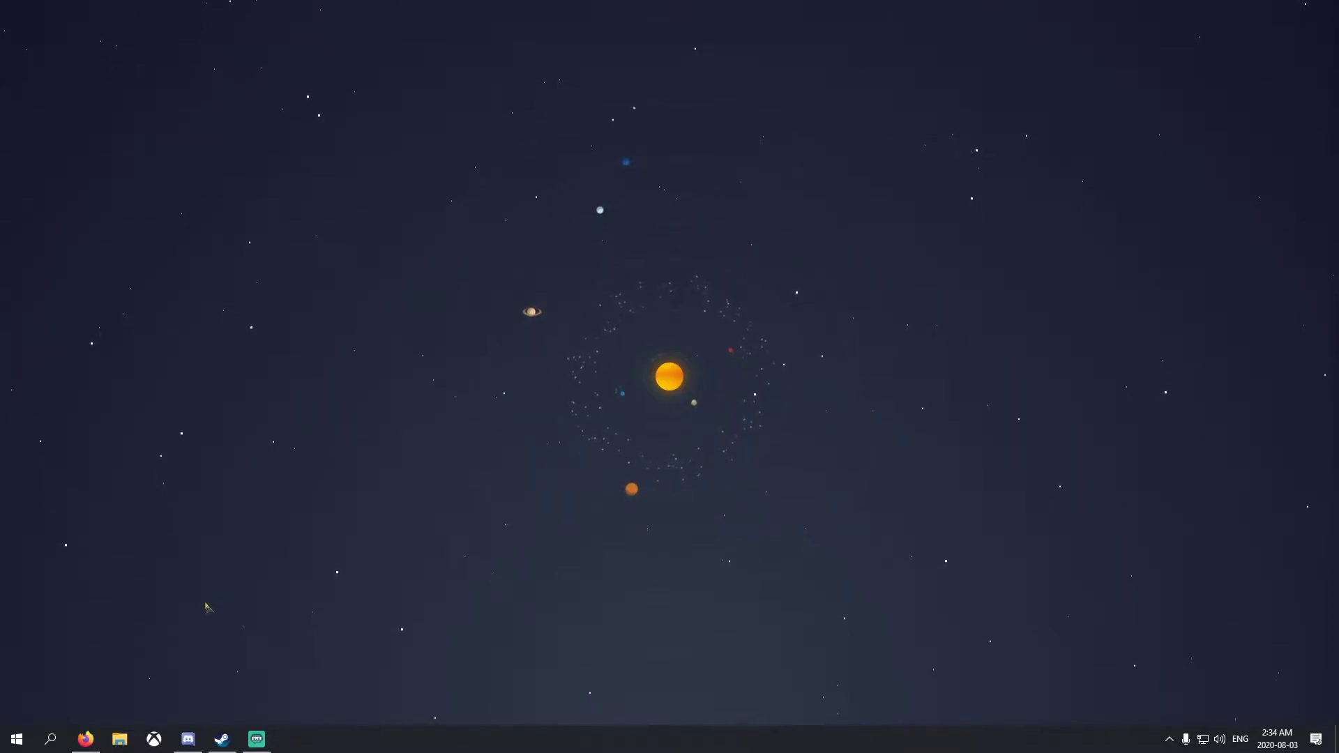
Open File Explorer on the HDD (D:) drive
left_click(120, 741)
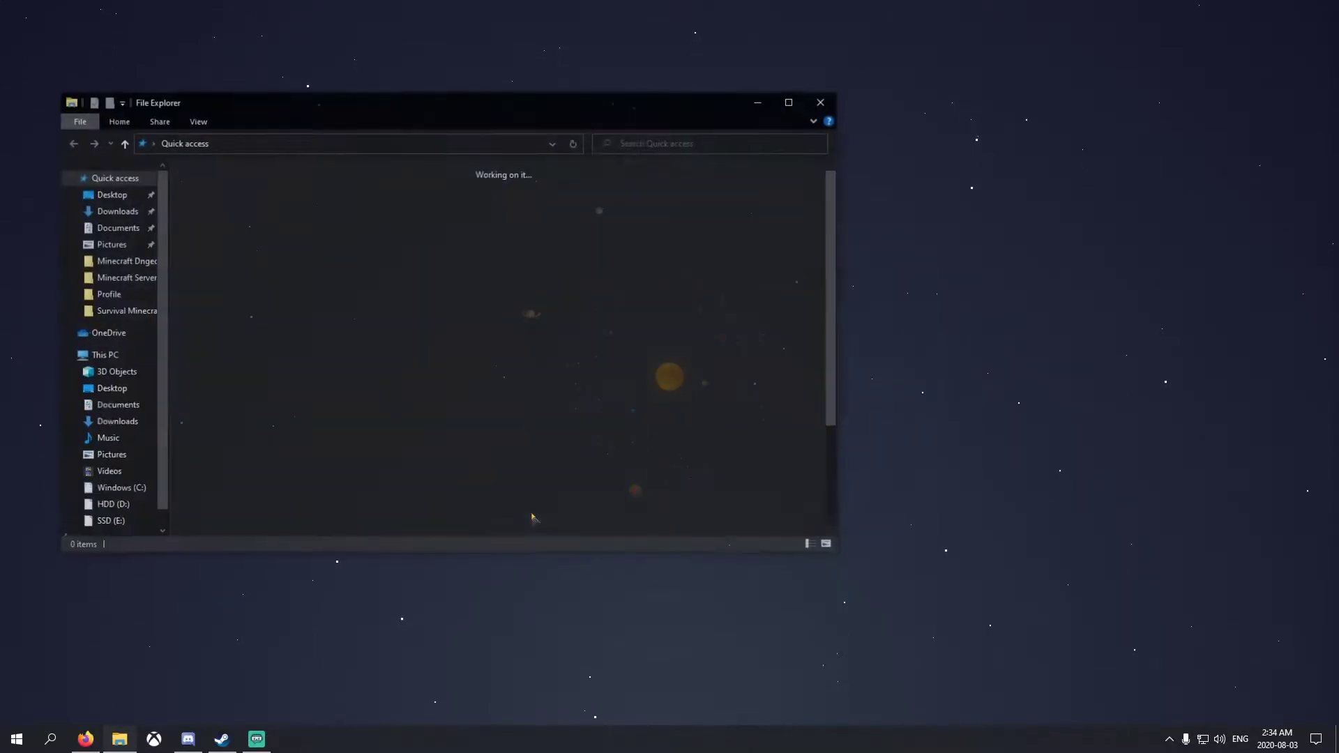
left_click_drag(649, 118, 588, 117)
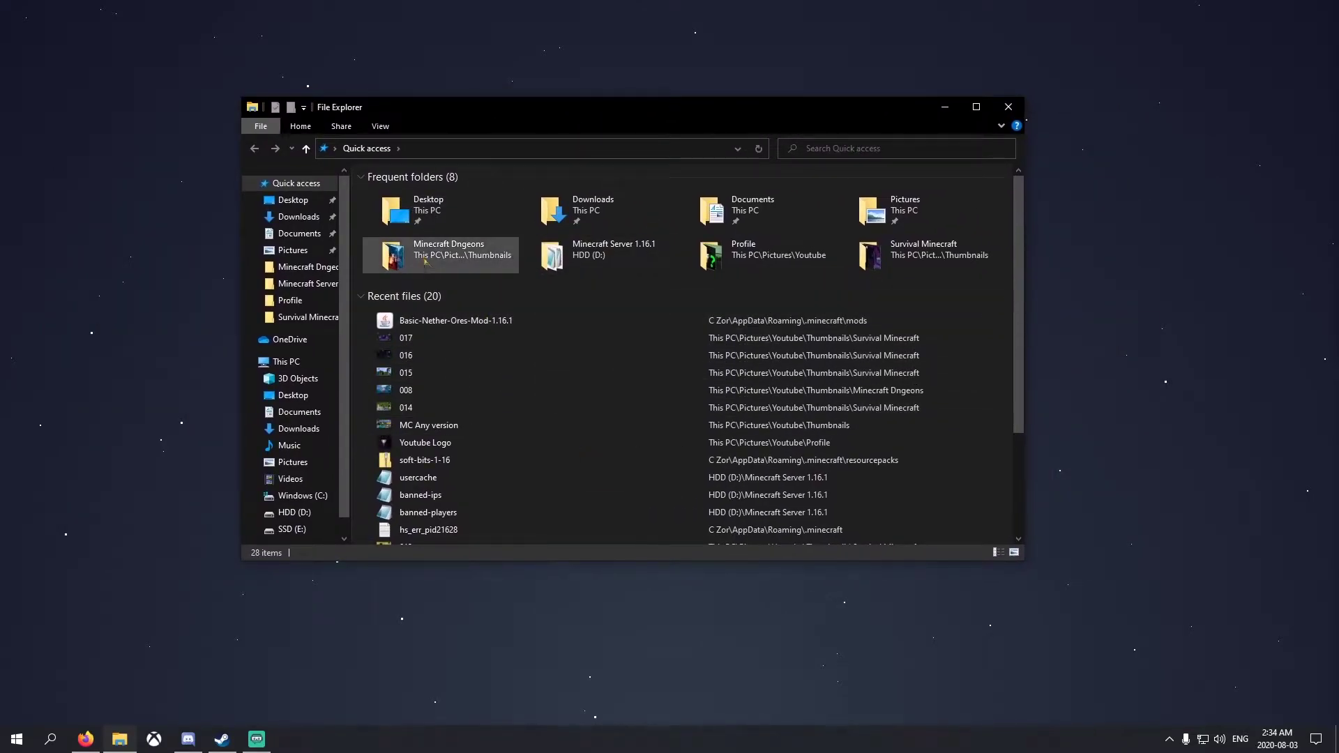
left_click(296, 513)
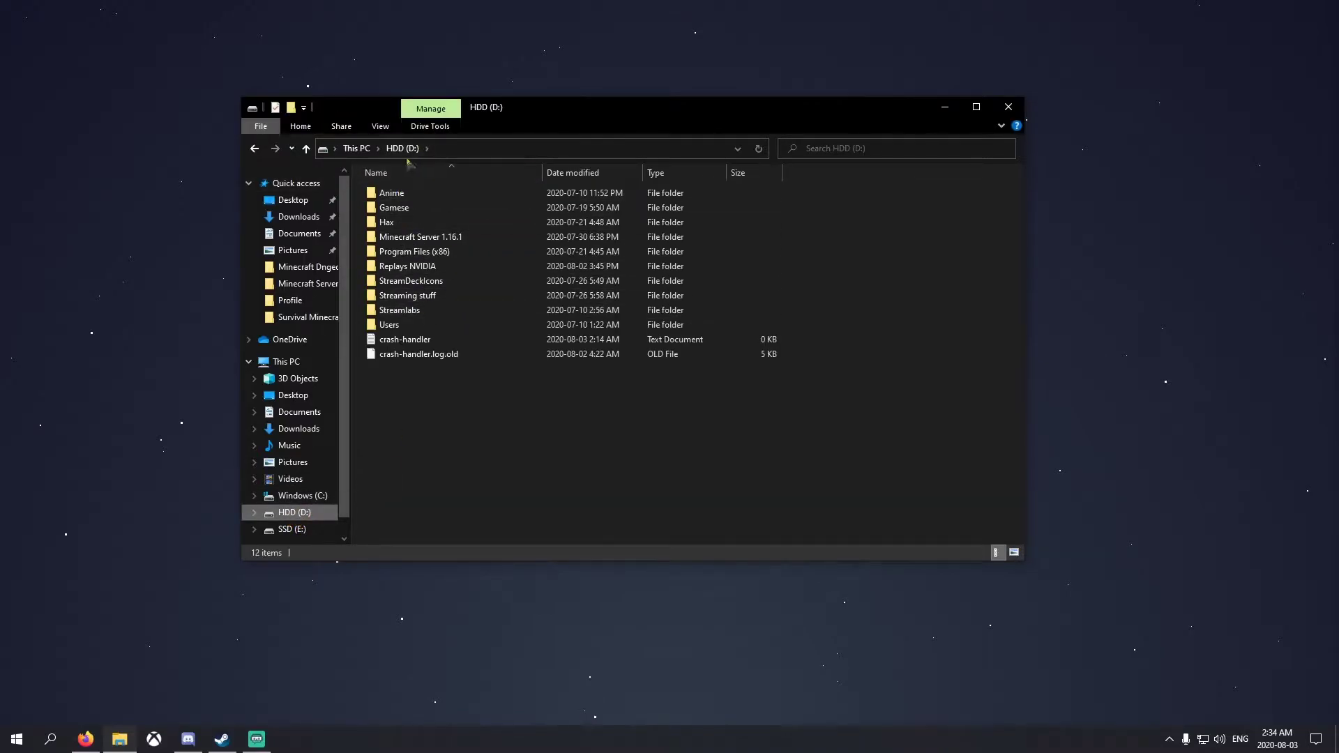
Create a folder named 'Modded MC 1.16.1' on D: and minimize Explorer
right_click(467, 425)
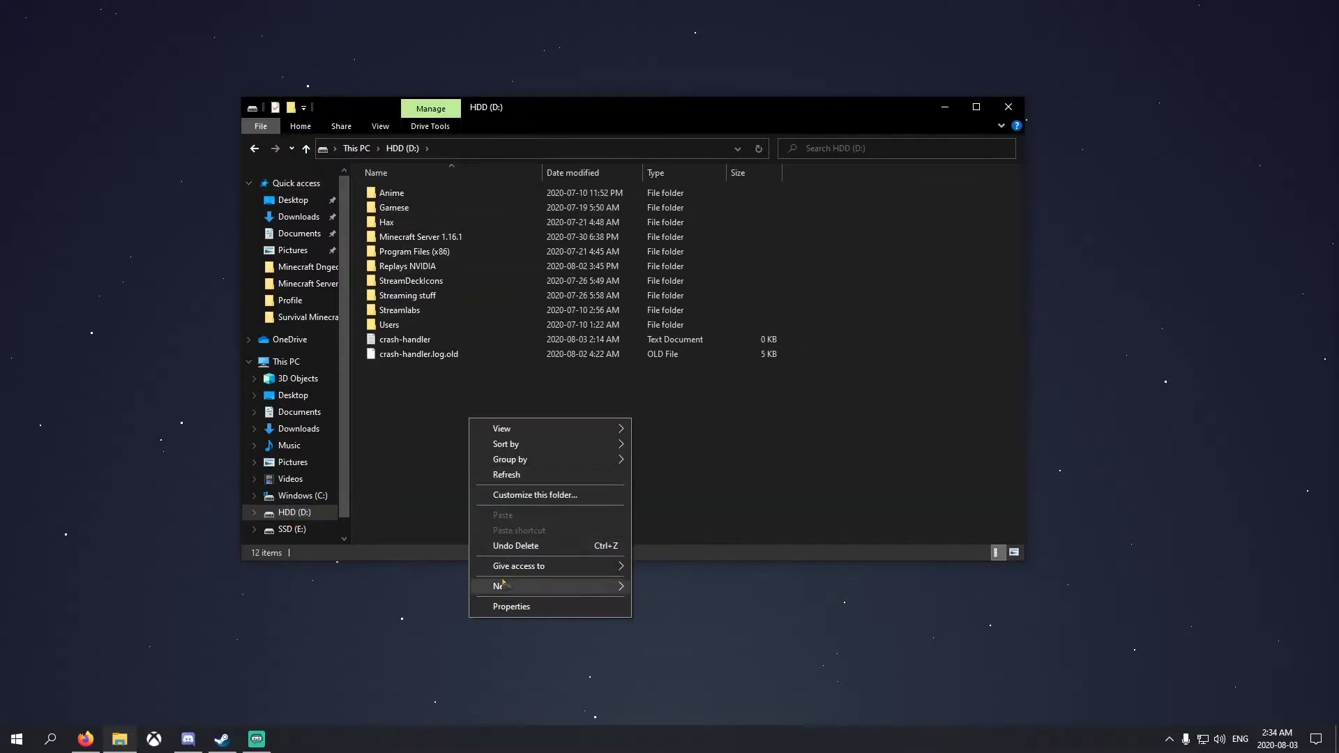
mouse_move(504, 583)
left_click(680, 590)
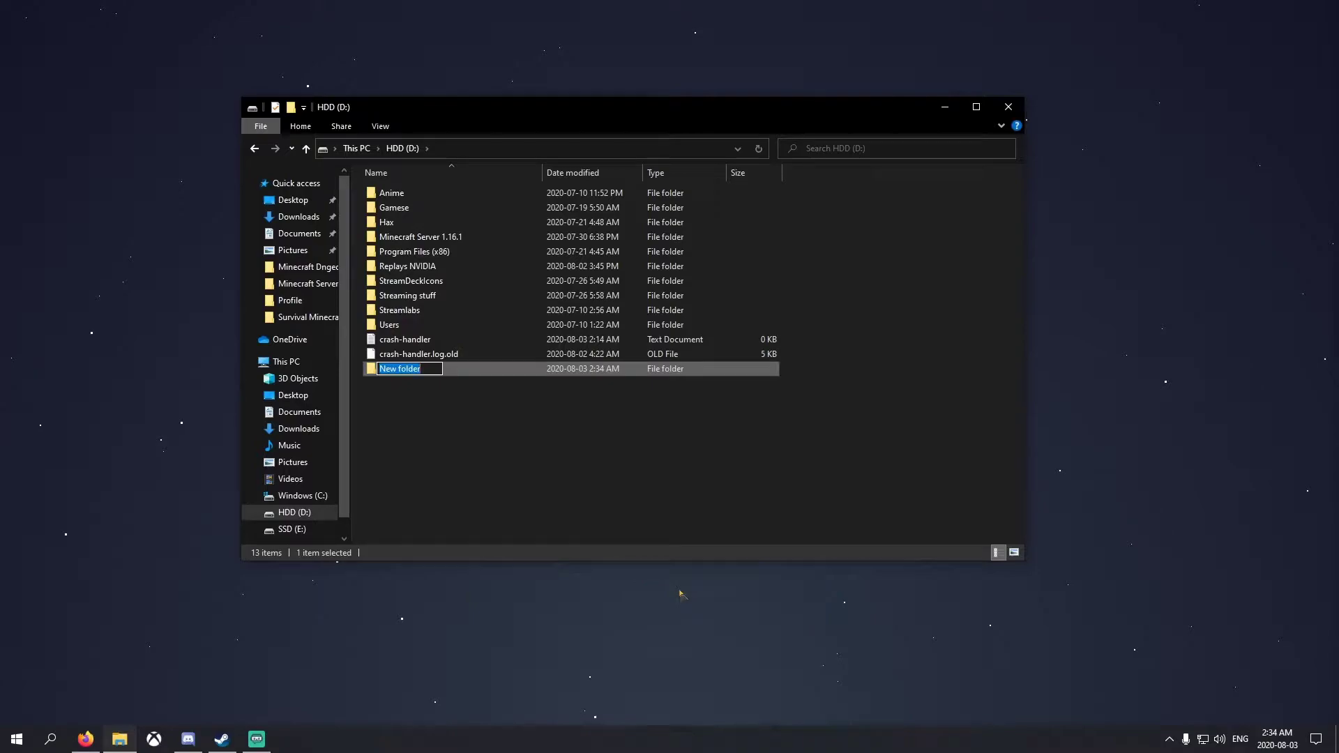
type("Modded MC 1.16.1")
left_click(547, 468)
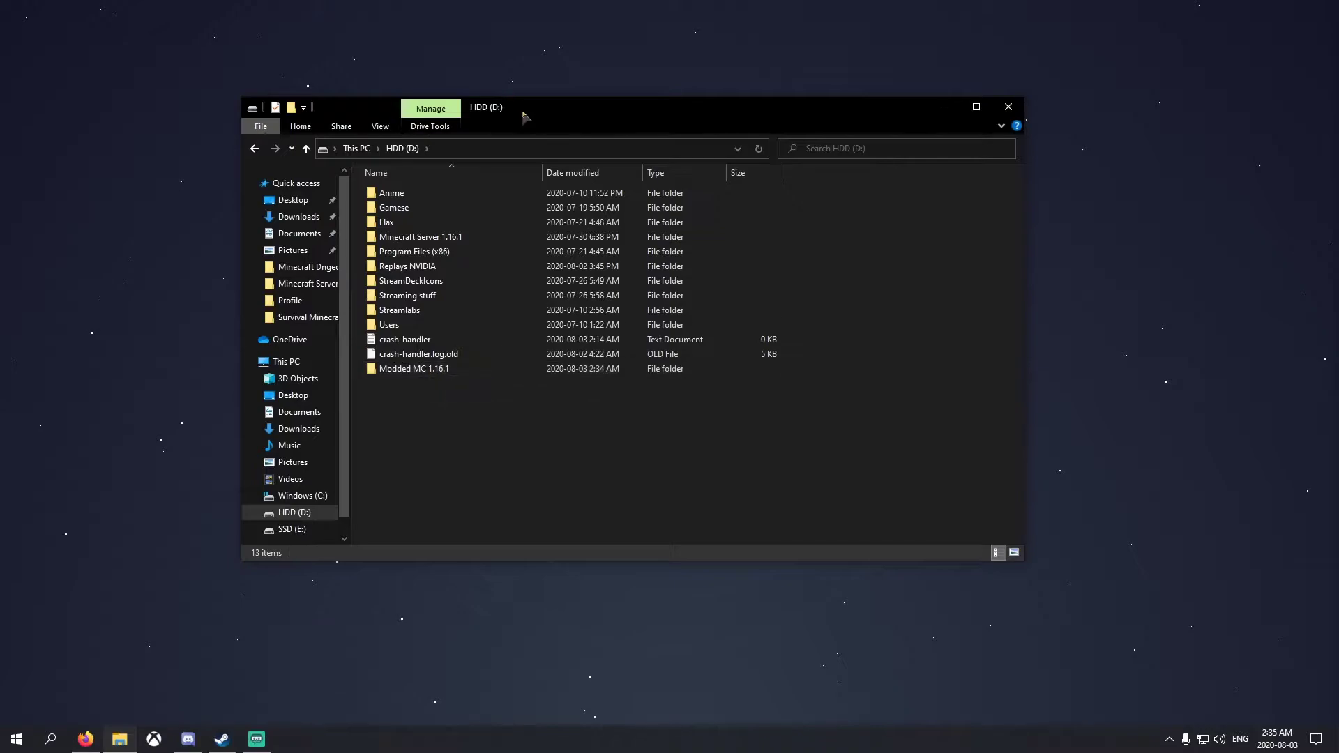
left_click_drag(523, 114, 326, 111)
left_click(746, 106)
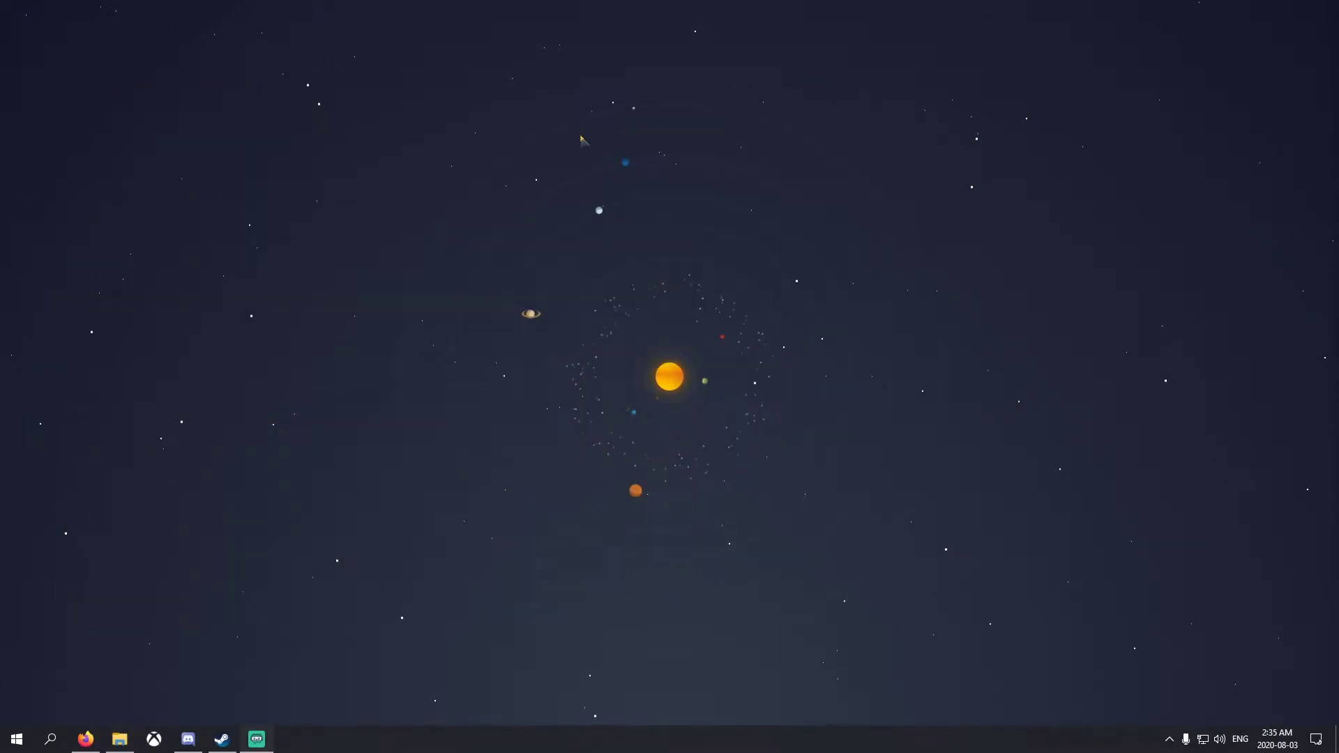
Download forge-1.16.1-32.0.98-installer.jar from the Forge 1.16.1 page, skipping the adfoc.us ad
left_click(85, 738)
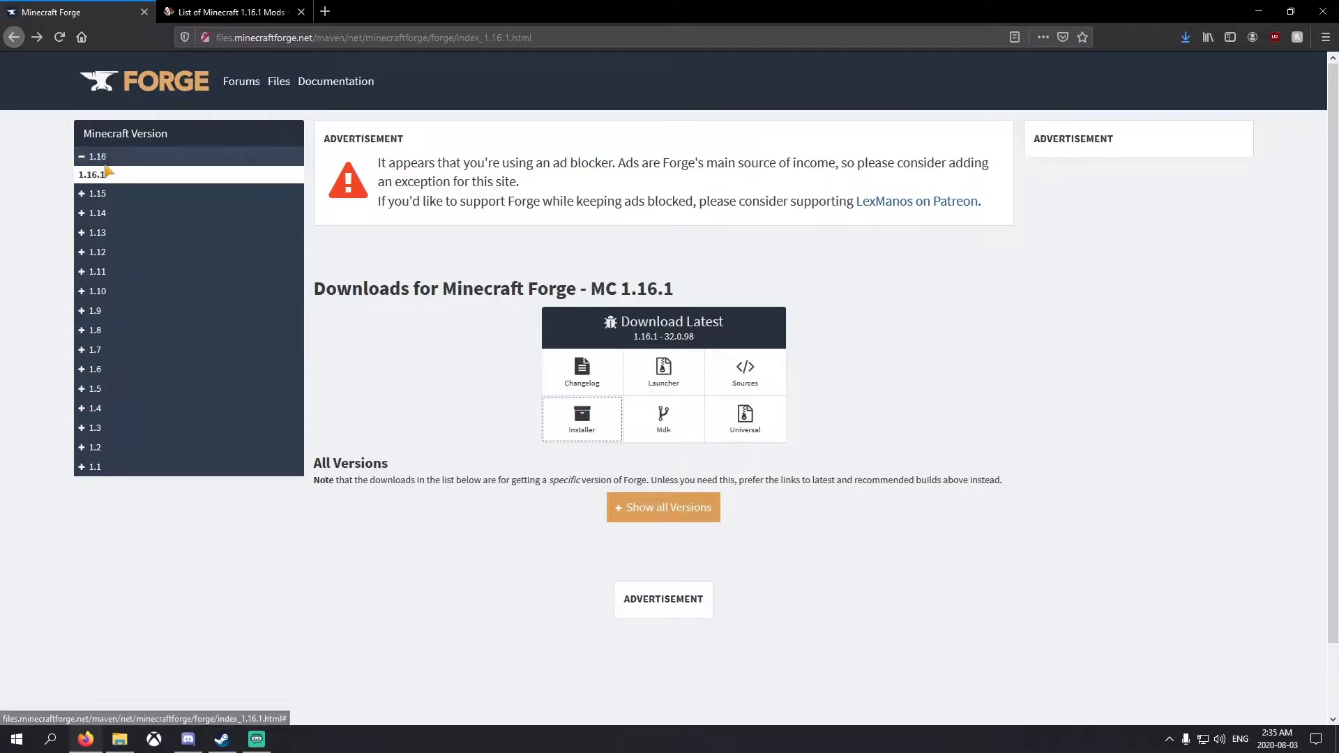
left_click(99, 160)
left_click(97, 160)
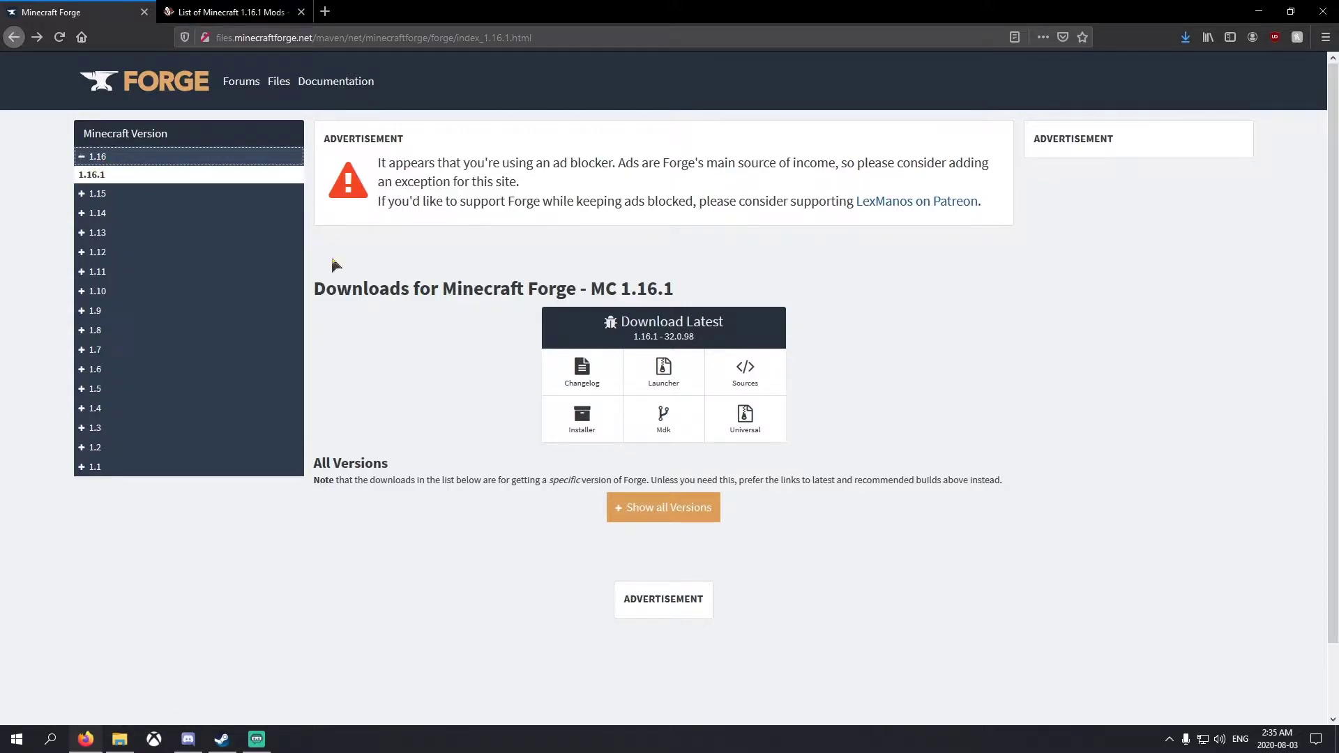
left_click(589, 431)
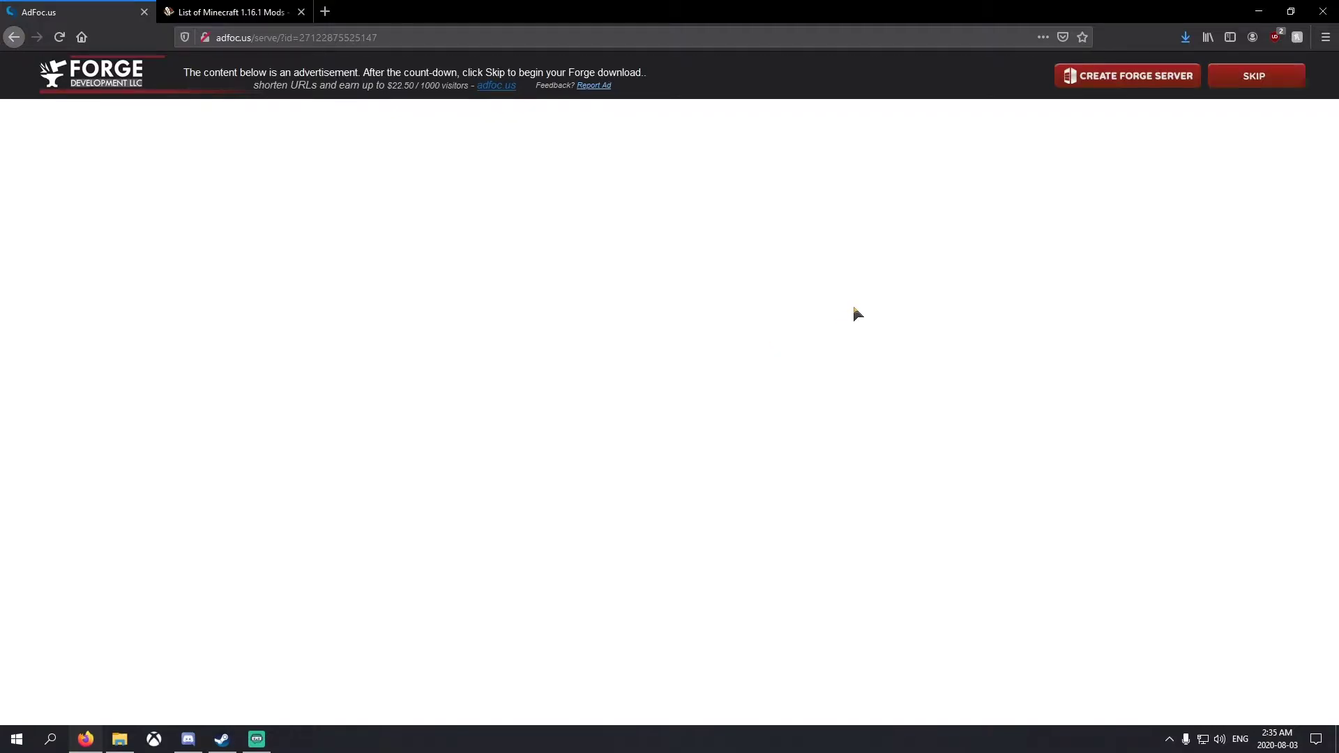
left_click(1265, 76)
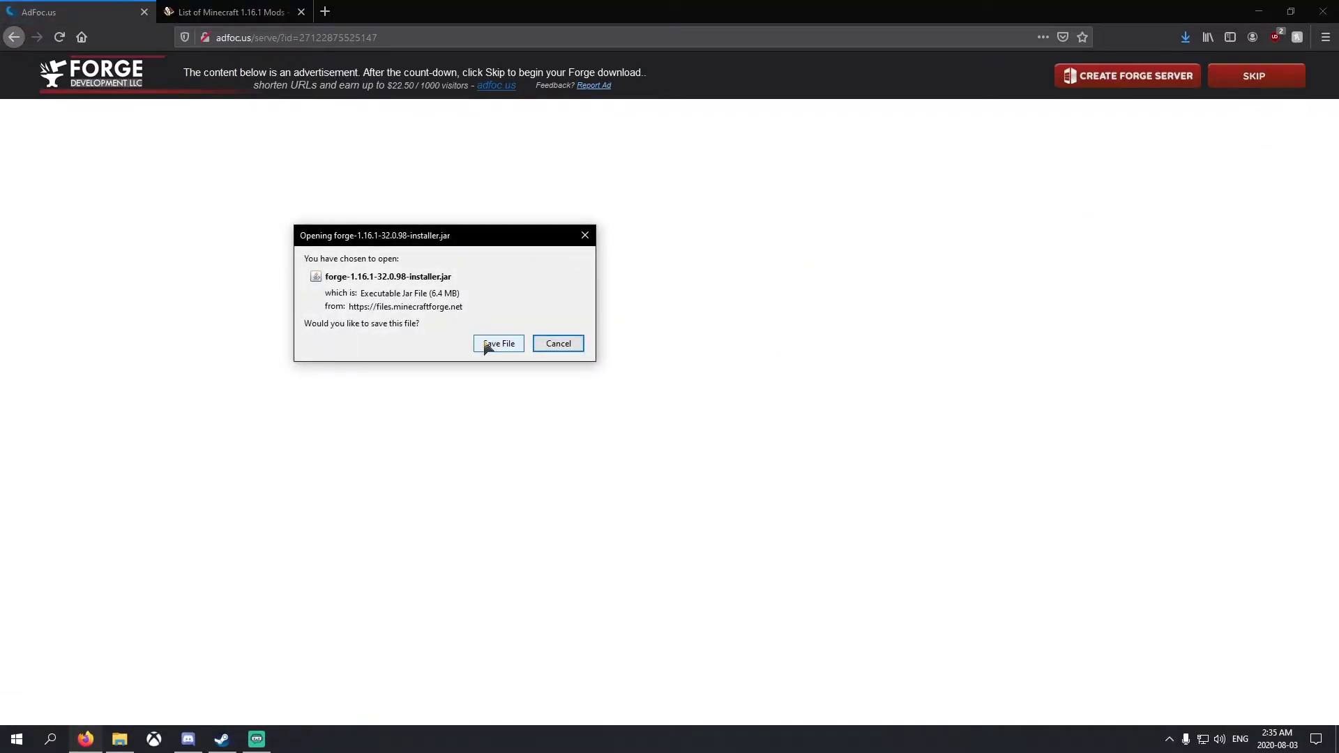
left_click(487, 344)
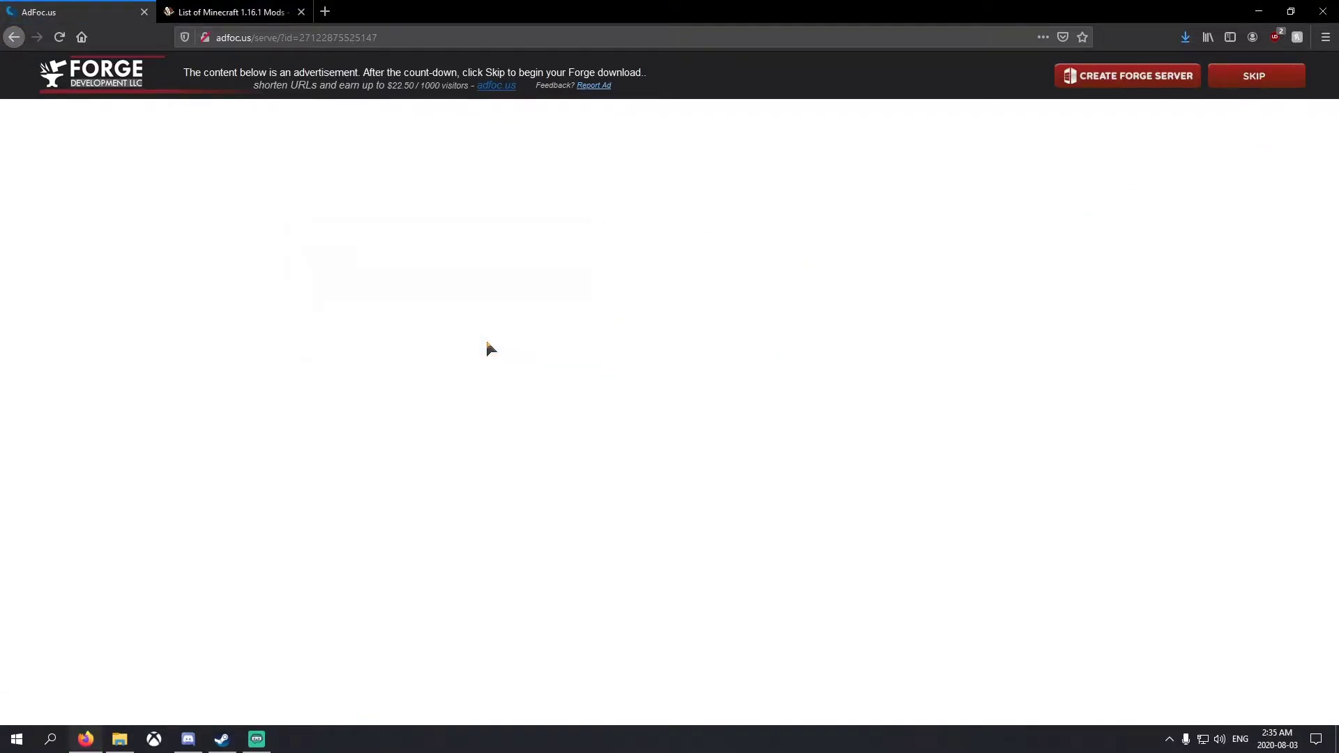
left_click(1261, 7)
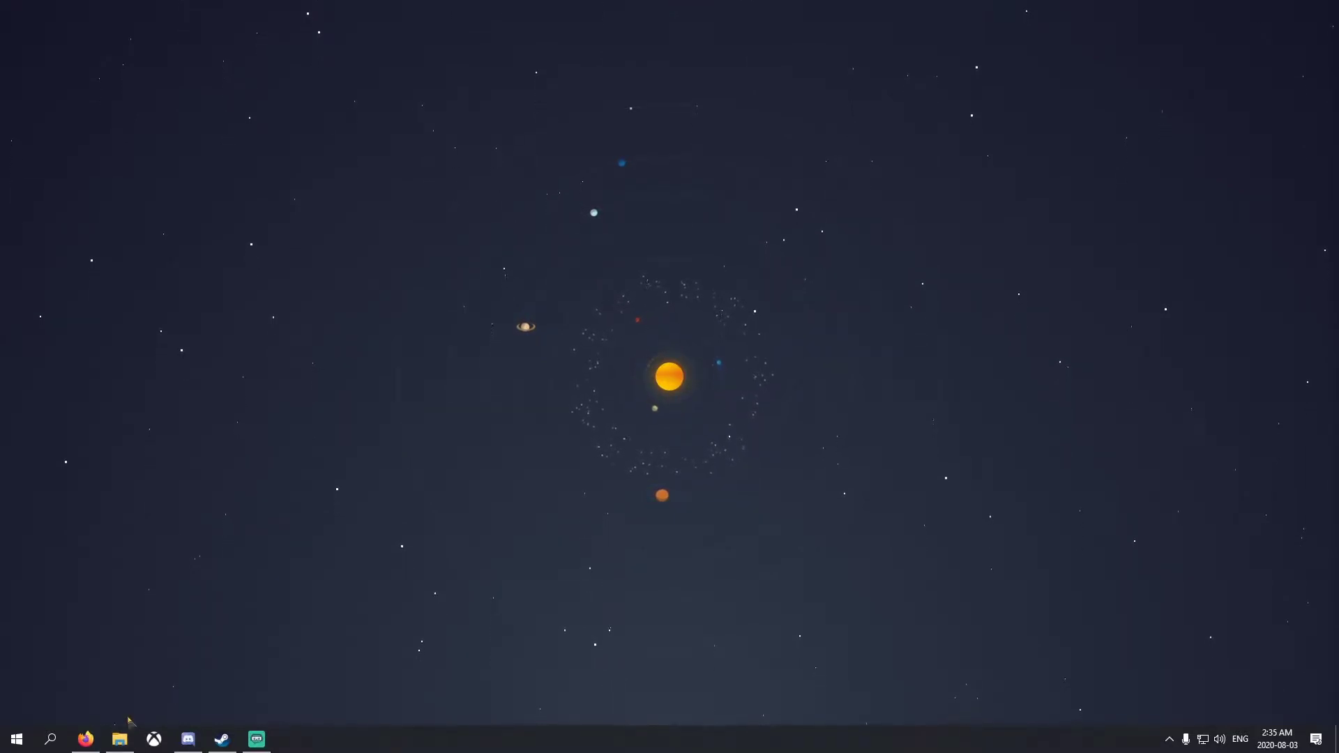
Run the forge-1.16.1-32.0.98 installer from Downloads and install the client
mouse_move(124, 741)
left_click(139, 670)
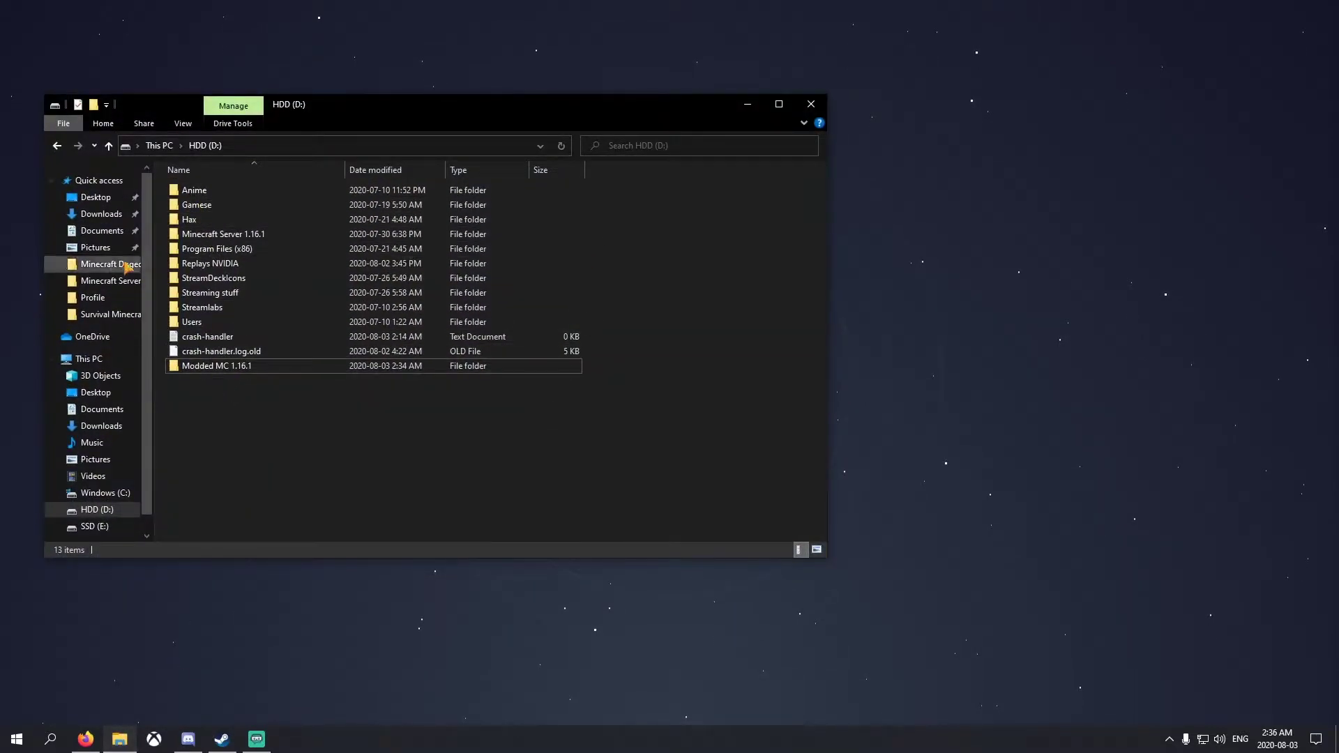
left_click(94, 215)
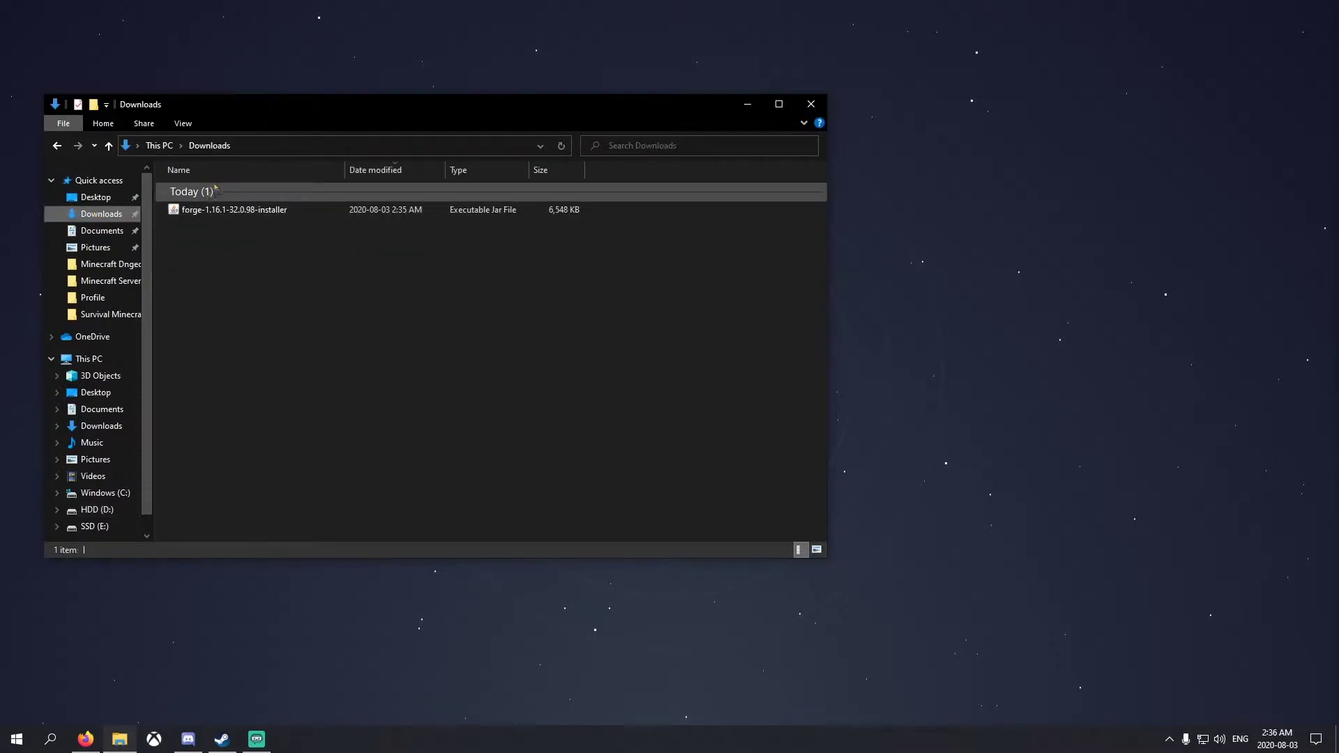
double_click(228, 211)
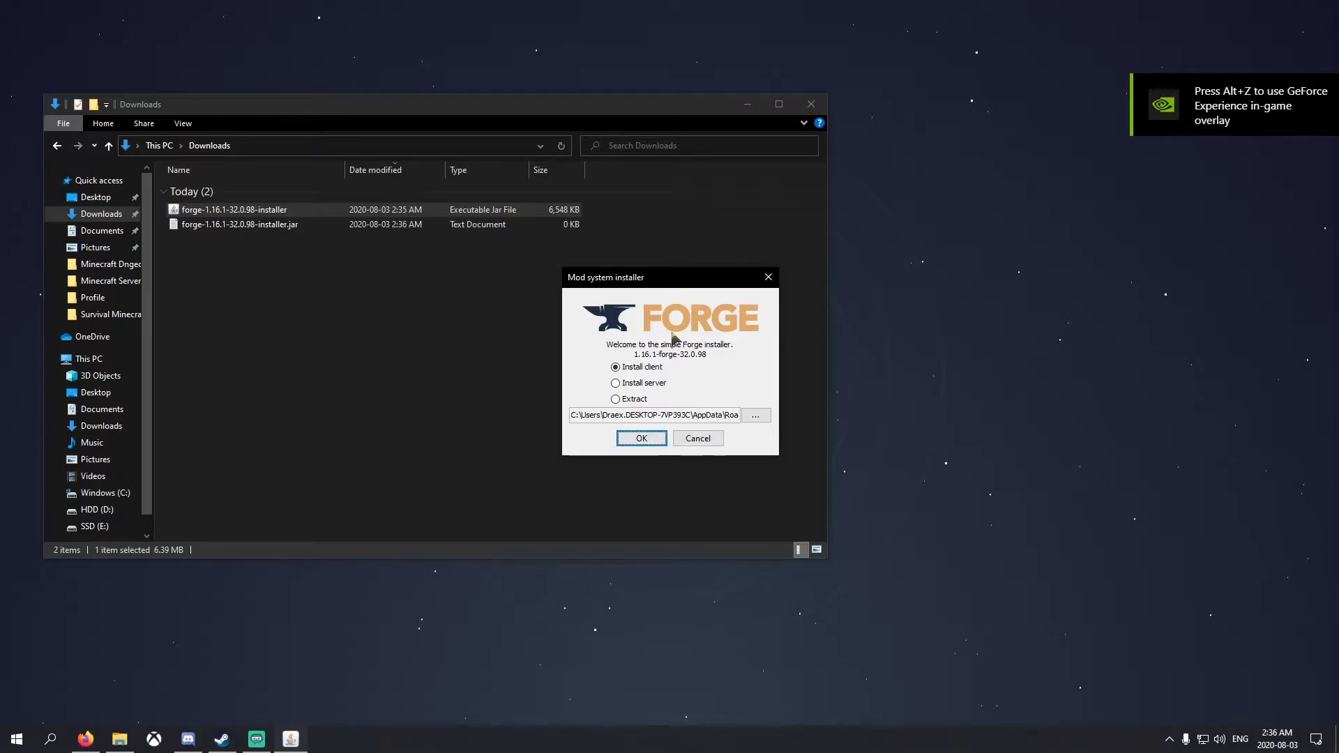
left_click(641, 438)
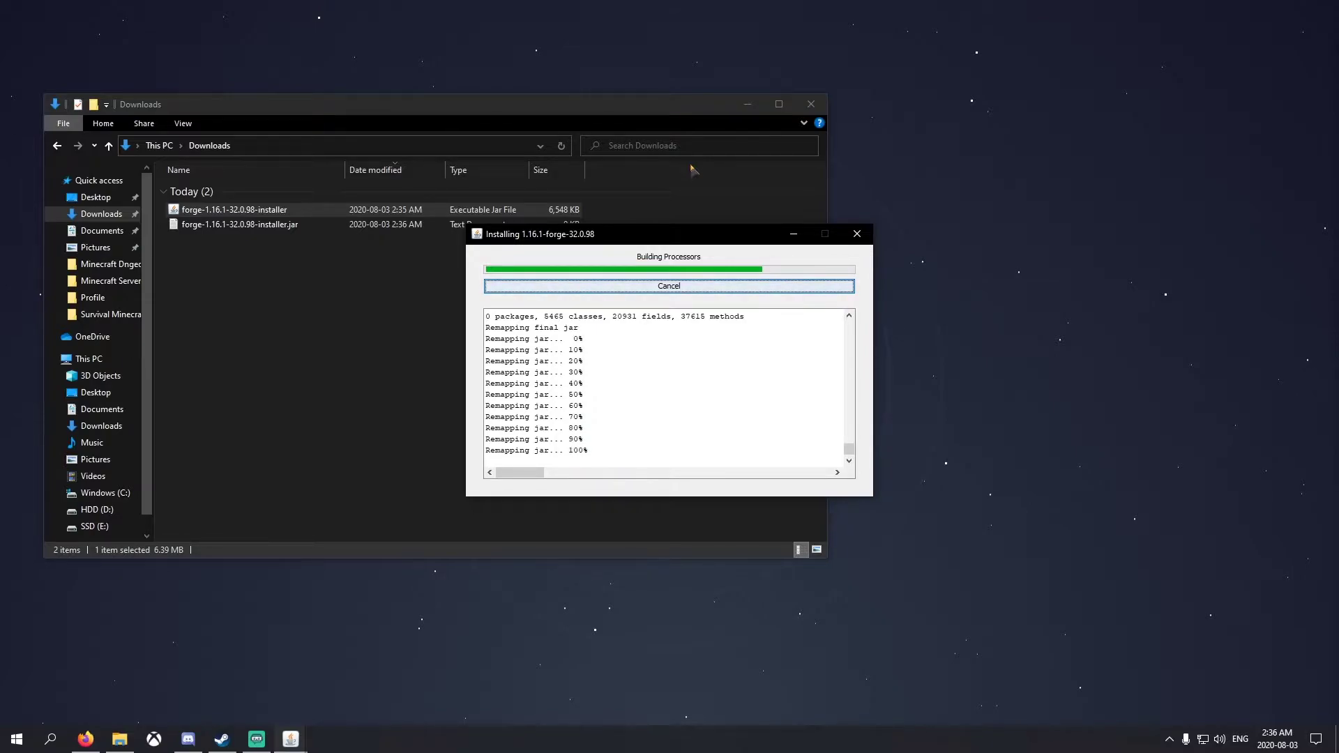
left_click(668, 383)
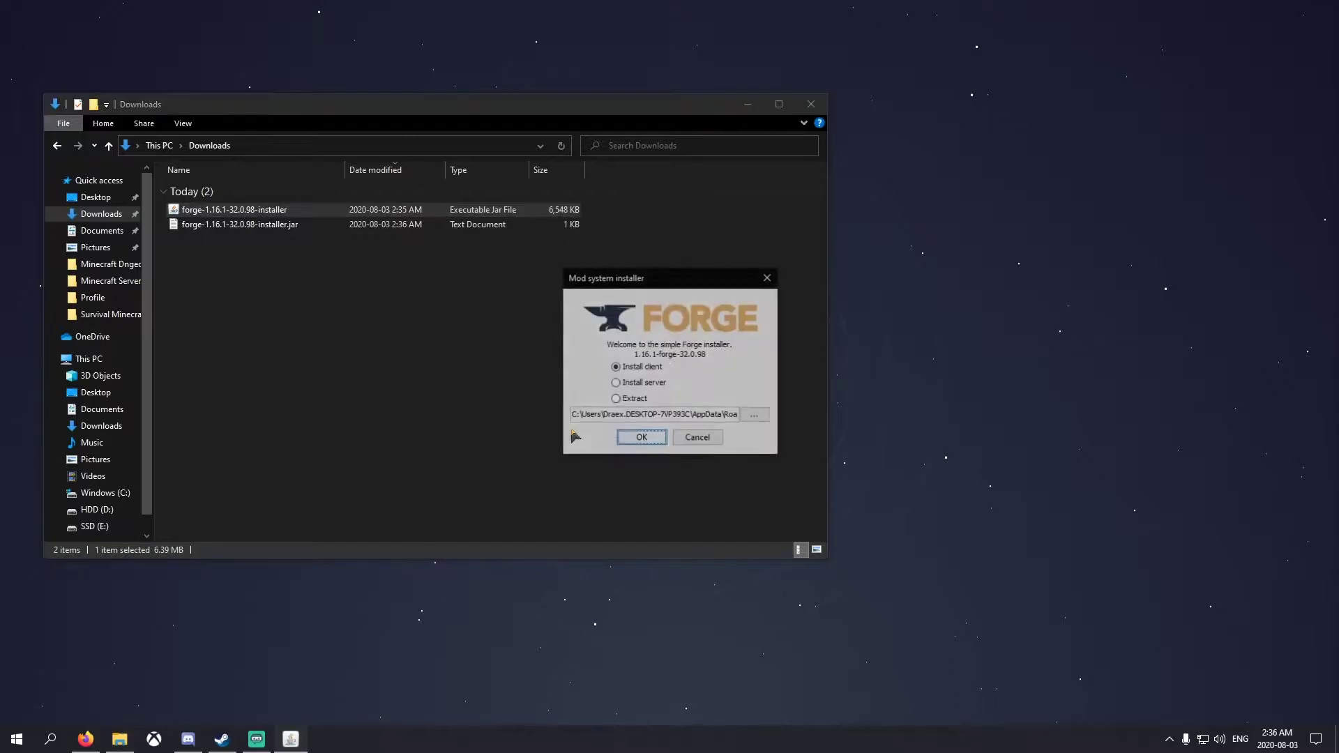
Install the Forge 1.16.1-32.0.98 server into D:\Modded MC 1.16.1 and close the installer
left_click(648, 384)
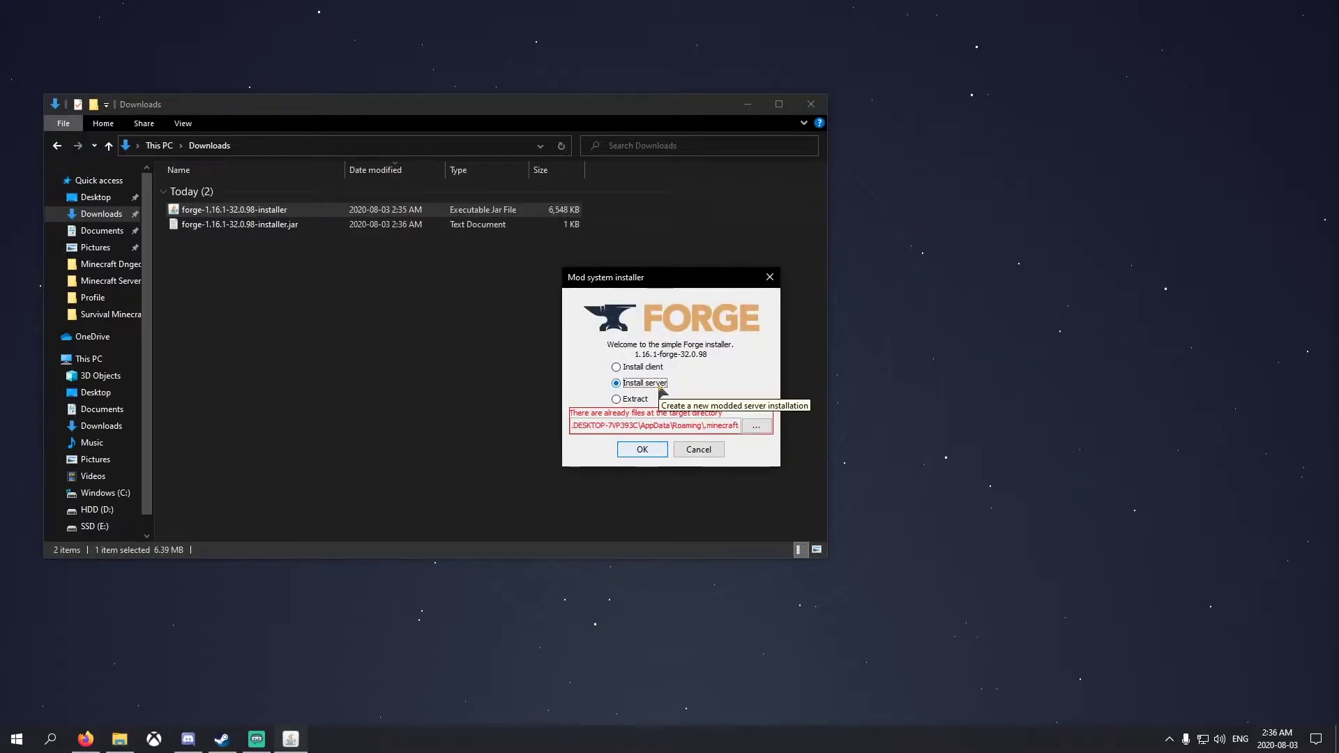
left_click(765, 430)
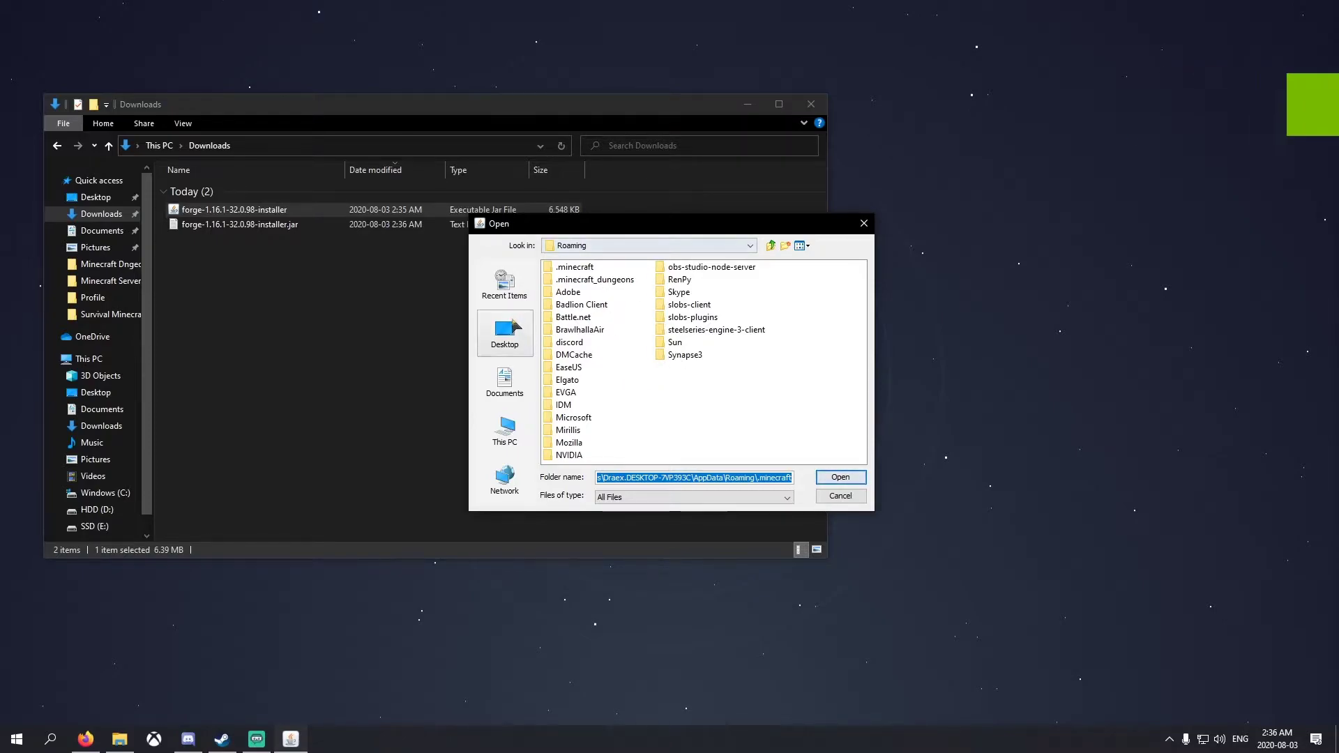
left_click(524, 412)
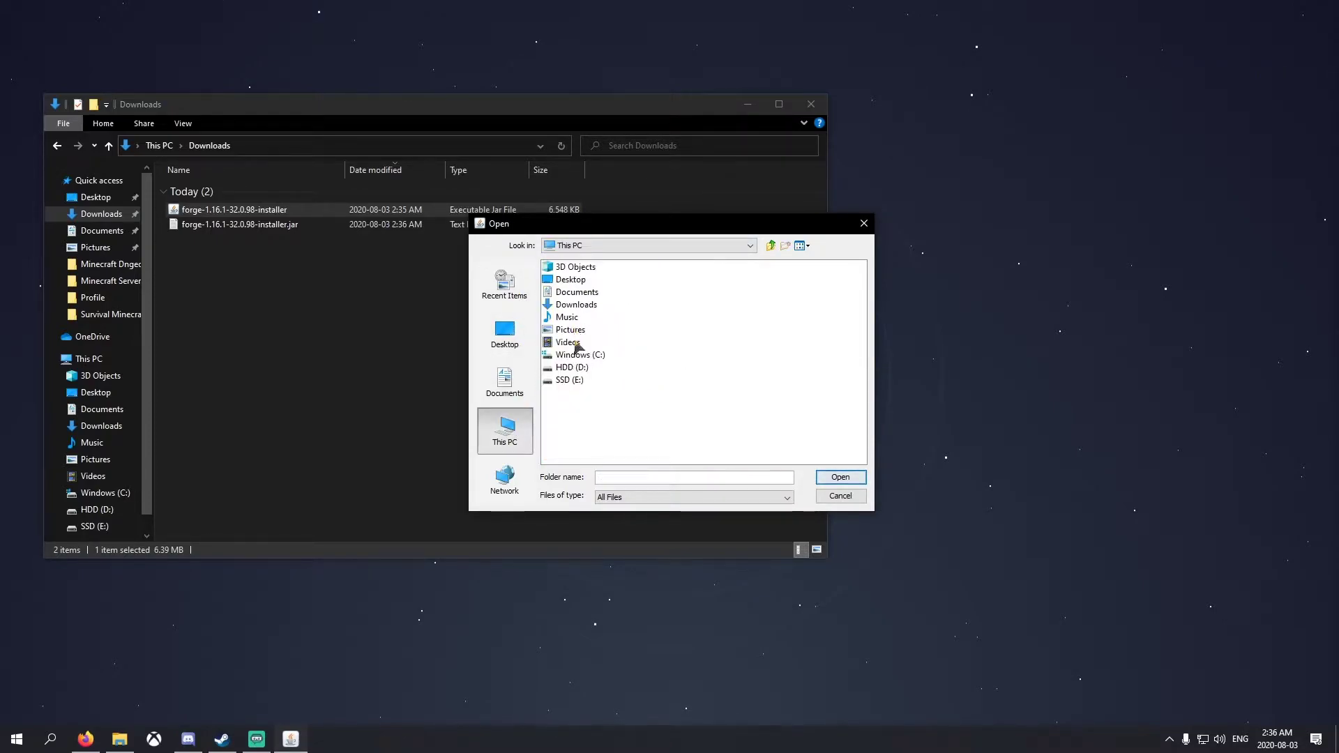
double_click(568, 370)
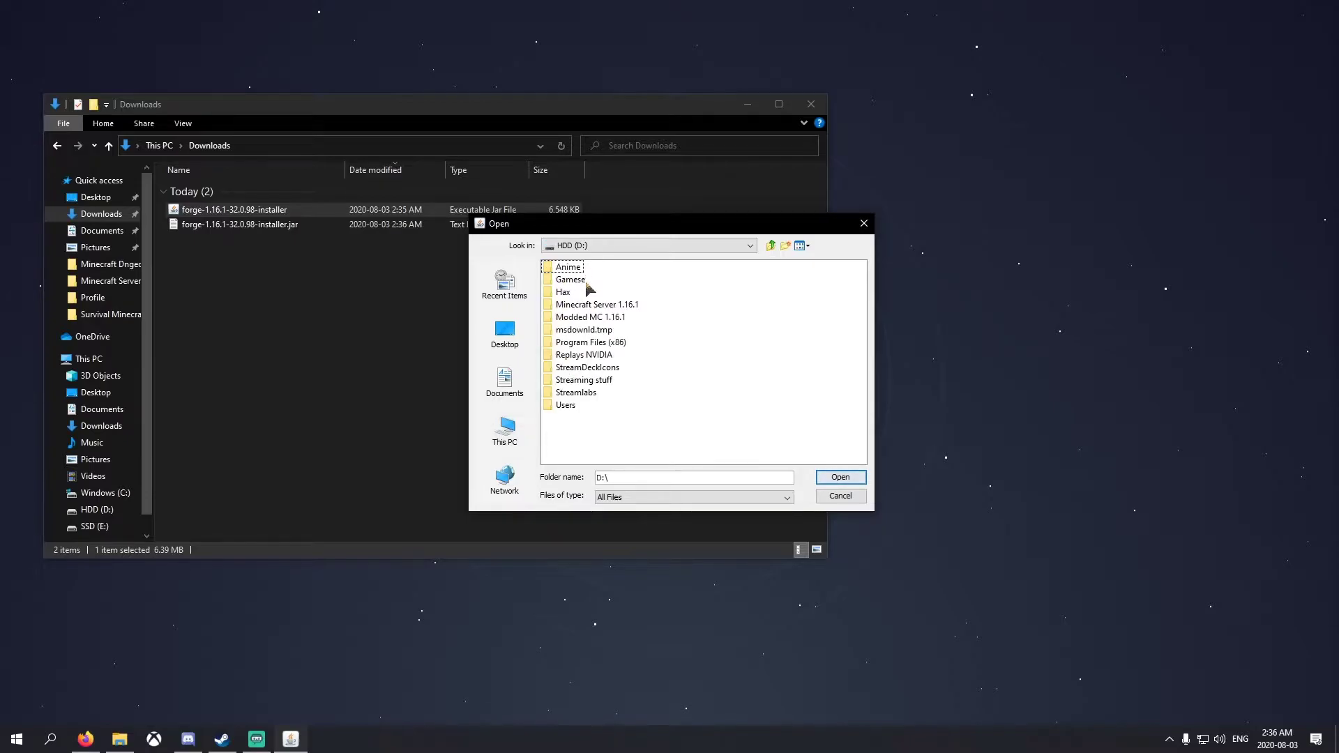
left_click(581, 320)
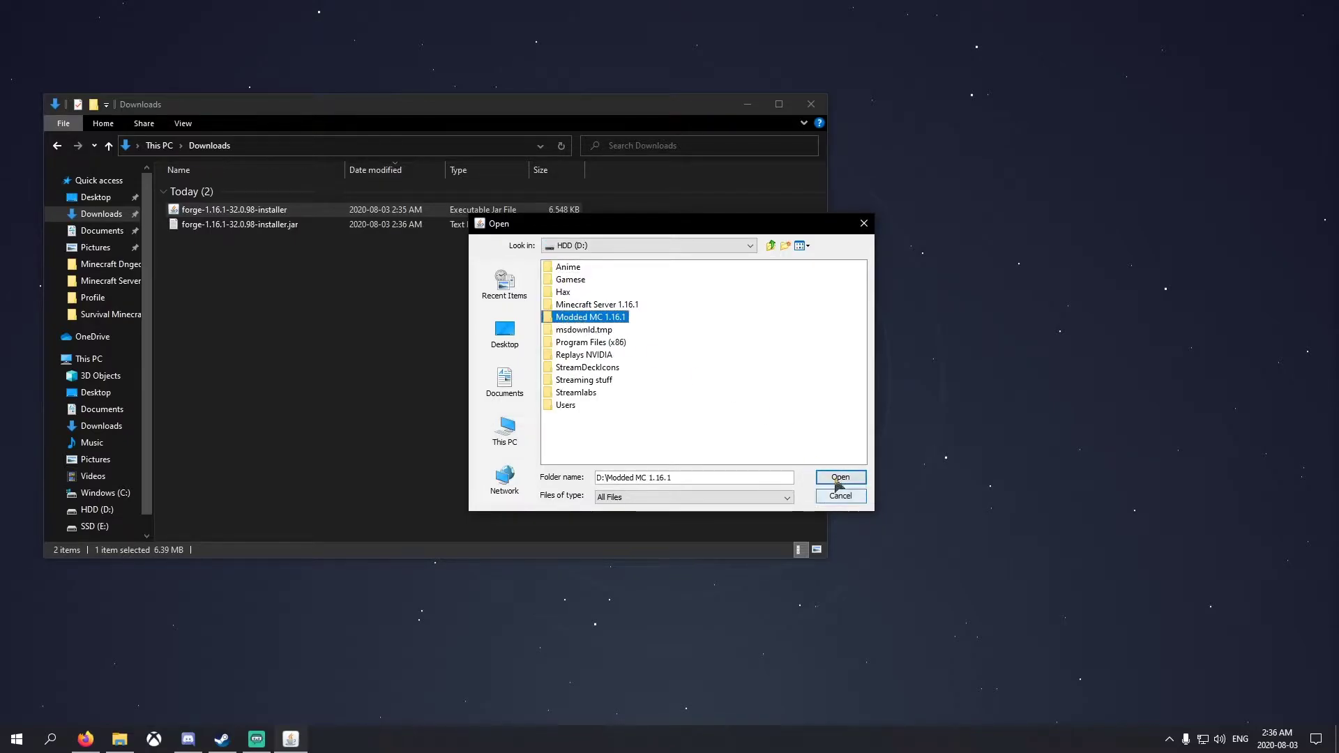
left_click(840, 477)
left_click(649, 438)
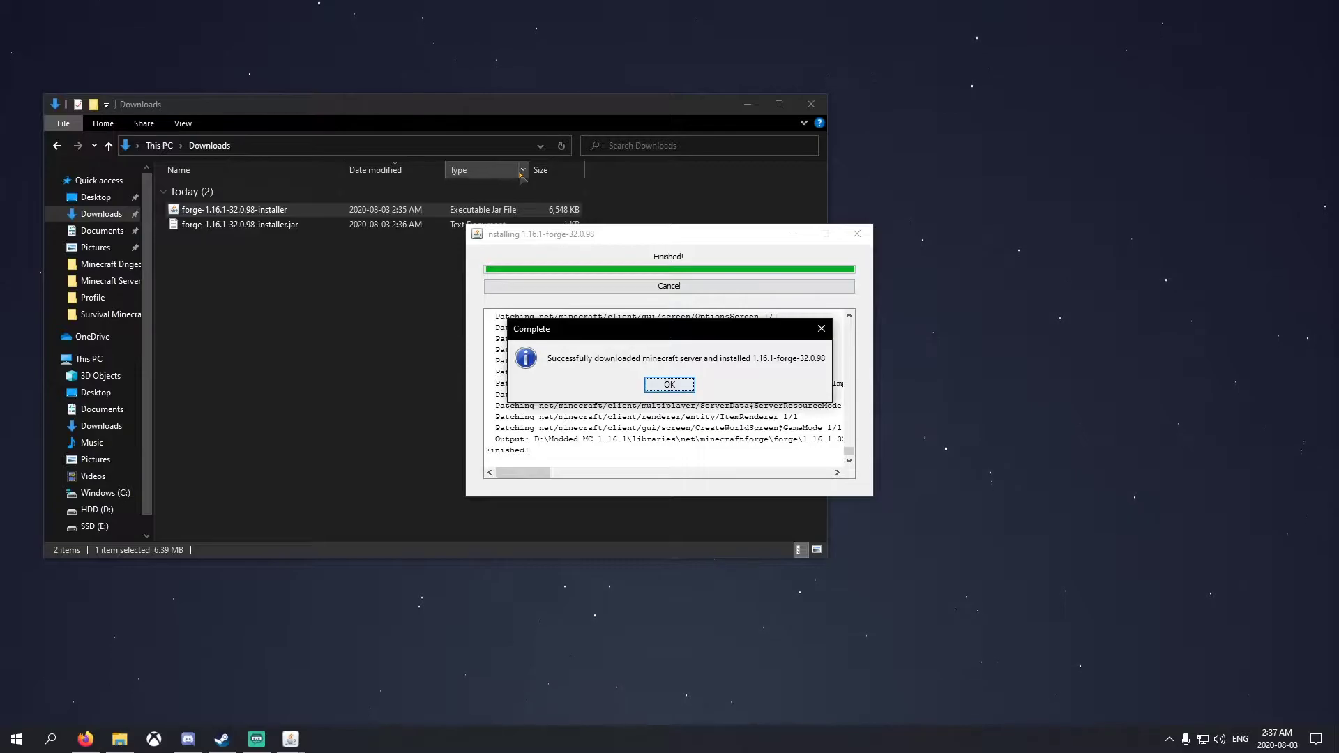
left_click(648, 382)
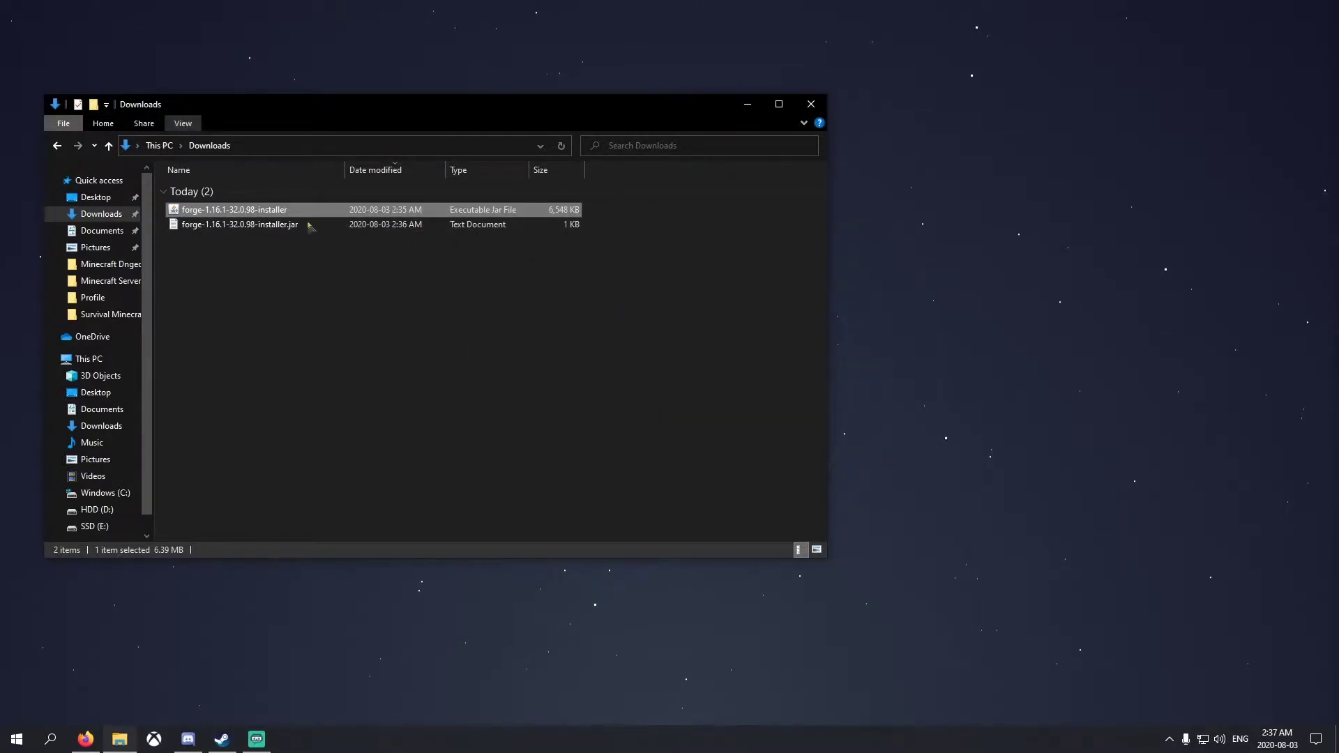
Delete both Forge installer files from Downloads and open D:\Modded MC 1.16.1
left_click_drag(605, 301, 238, 202)
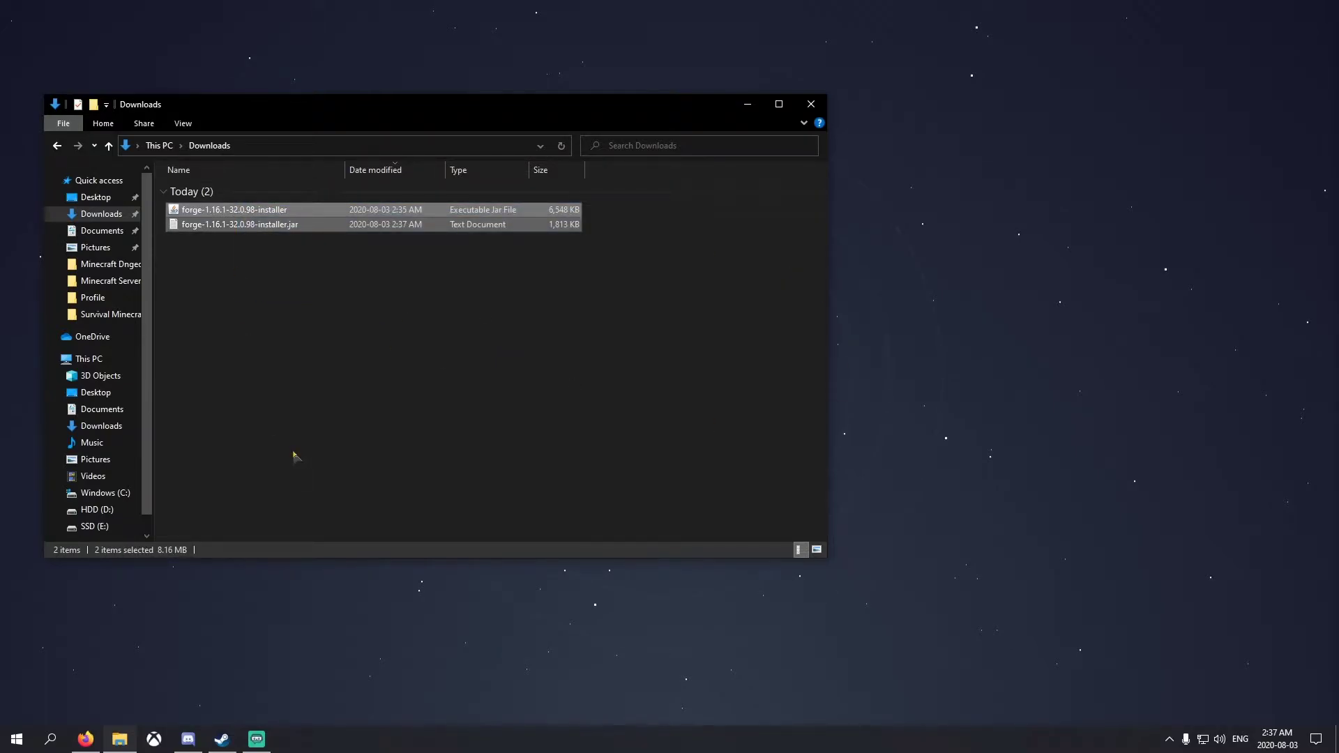
key("Delete")
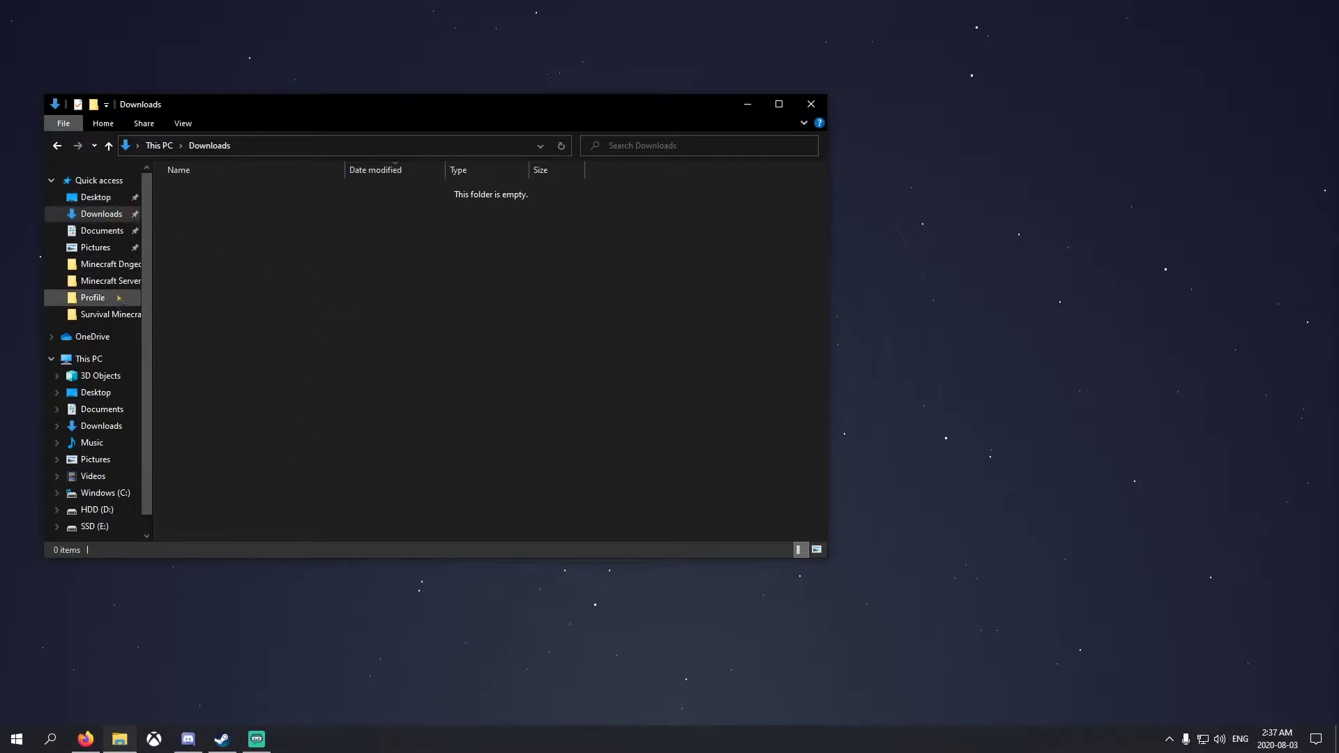
left_click(96, 510)
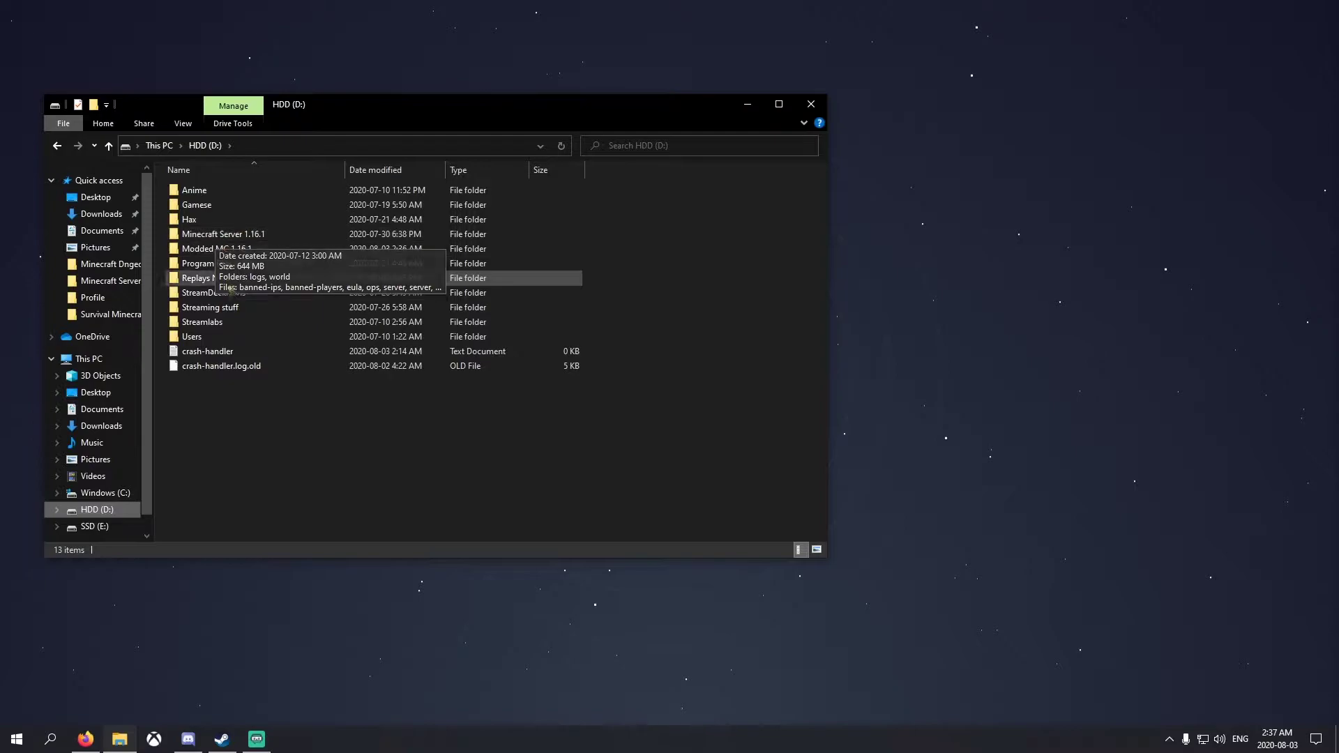
double_click(211, 249)
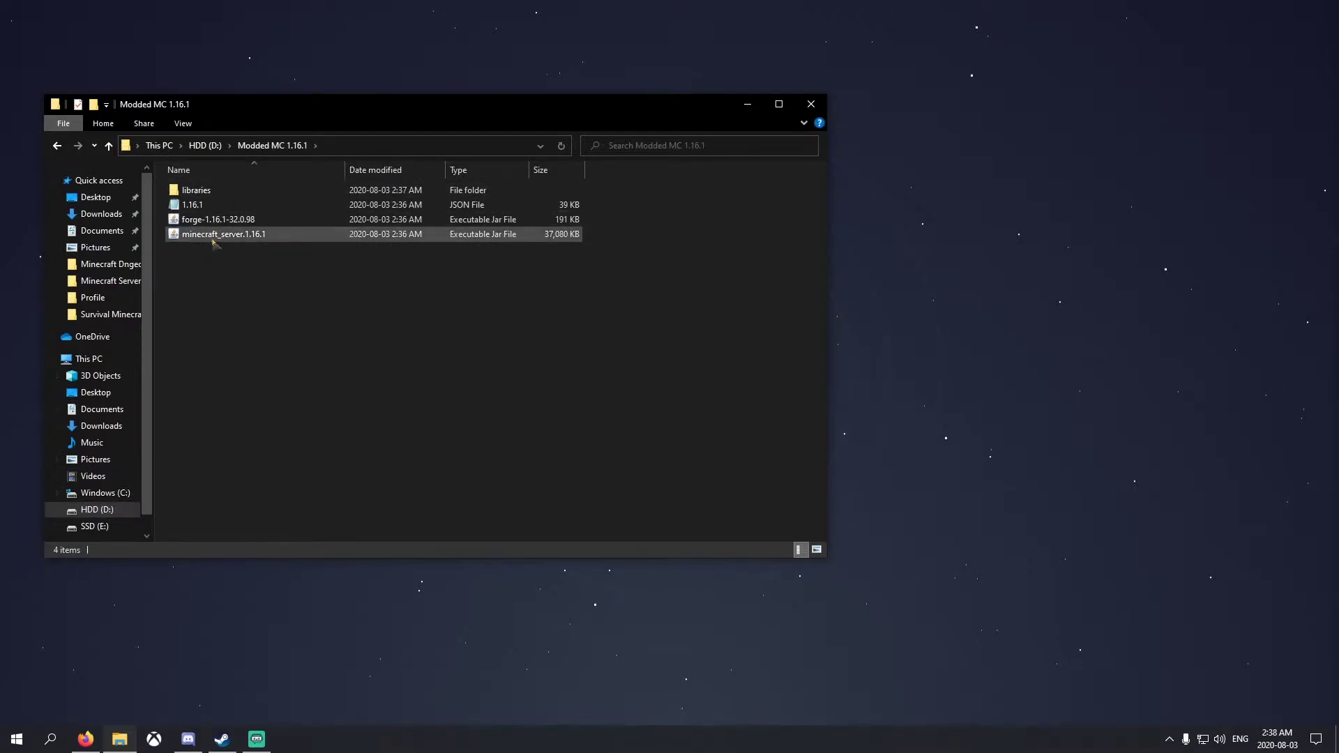
Run the forge-1.16.1-32.0.98 server jar to generate eula, config, mods and logs
left_click(215, 191)
left_click(221, 237)
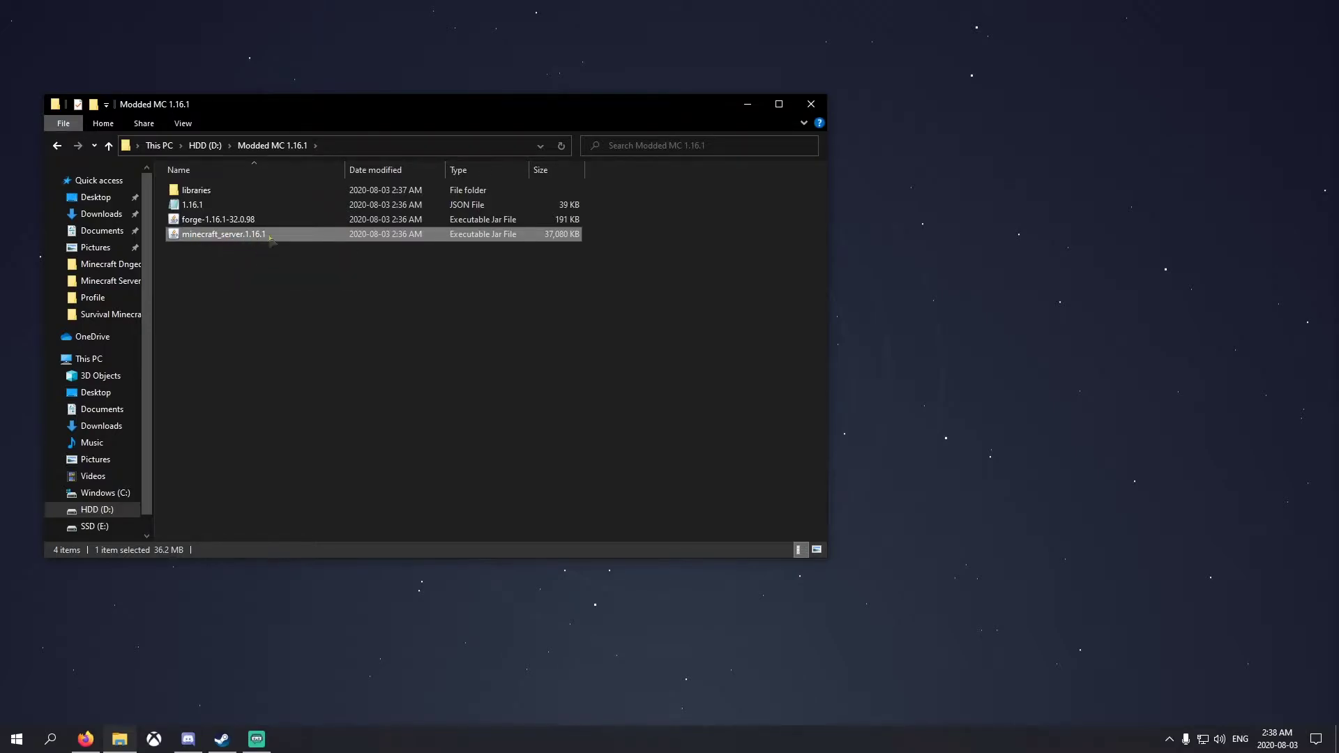
left_click(217, 221)
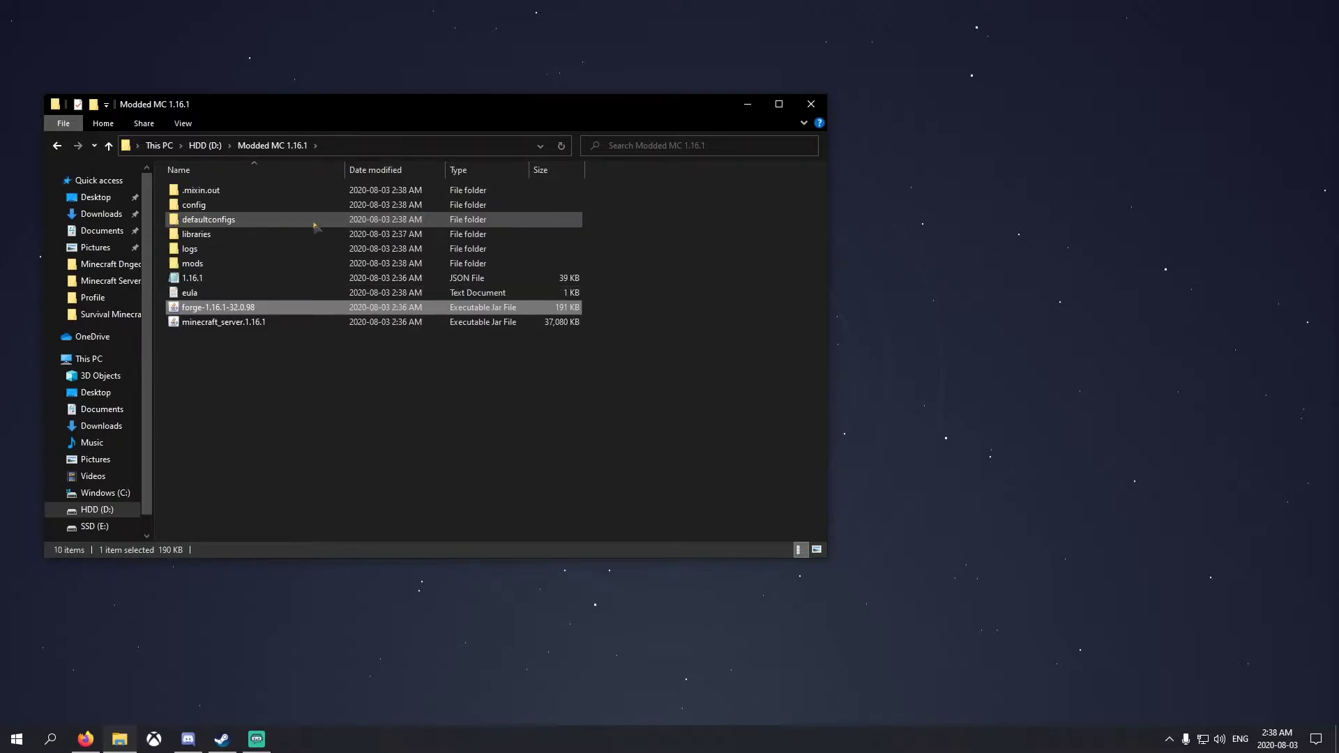
left_click(207, 294)
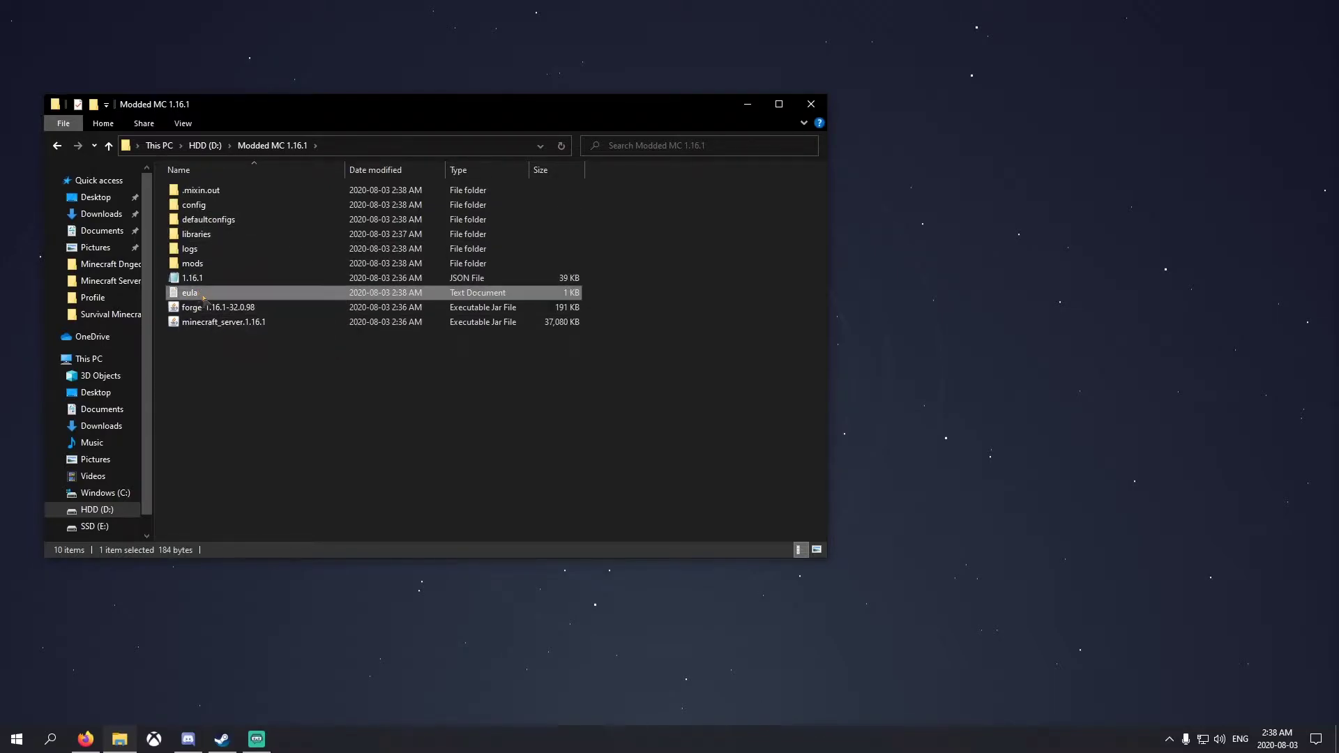
Change eula=false to eula=true in the eula file and save it
double_click(203, 294)
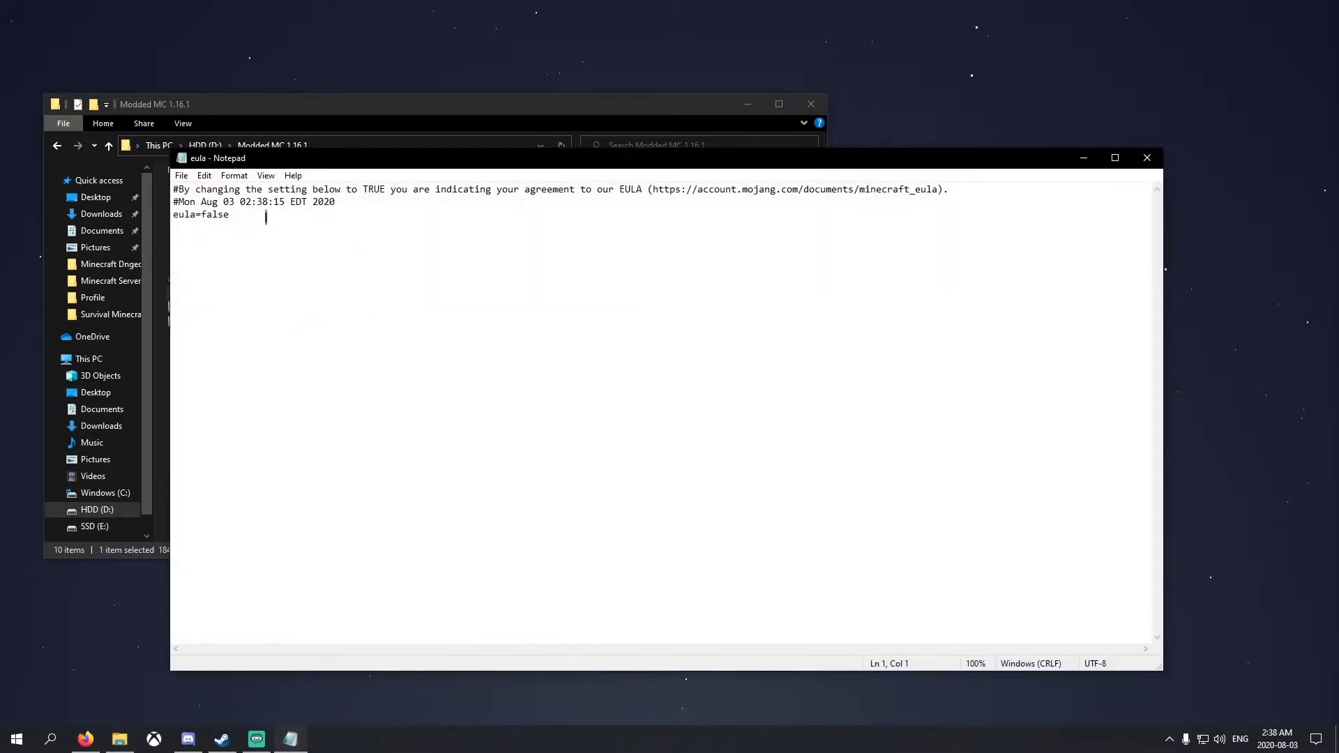
left_click_drag(259, 216, 205, 217)
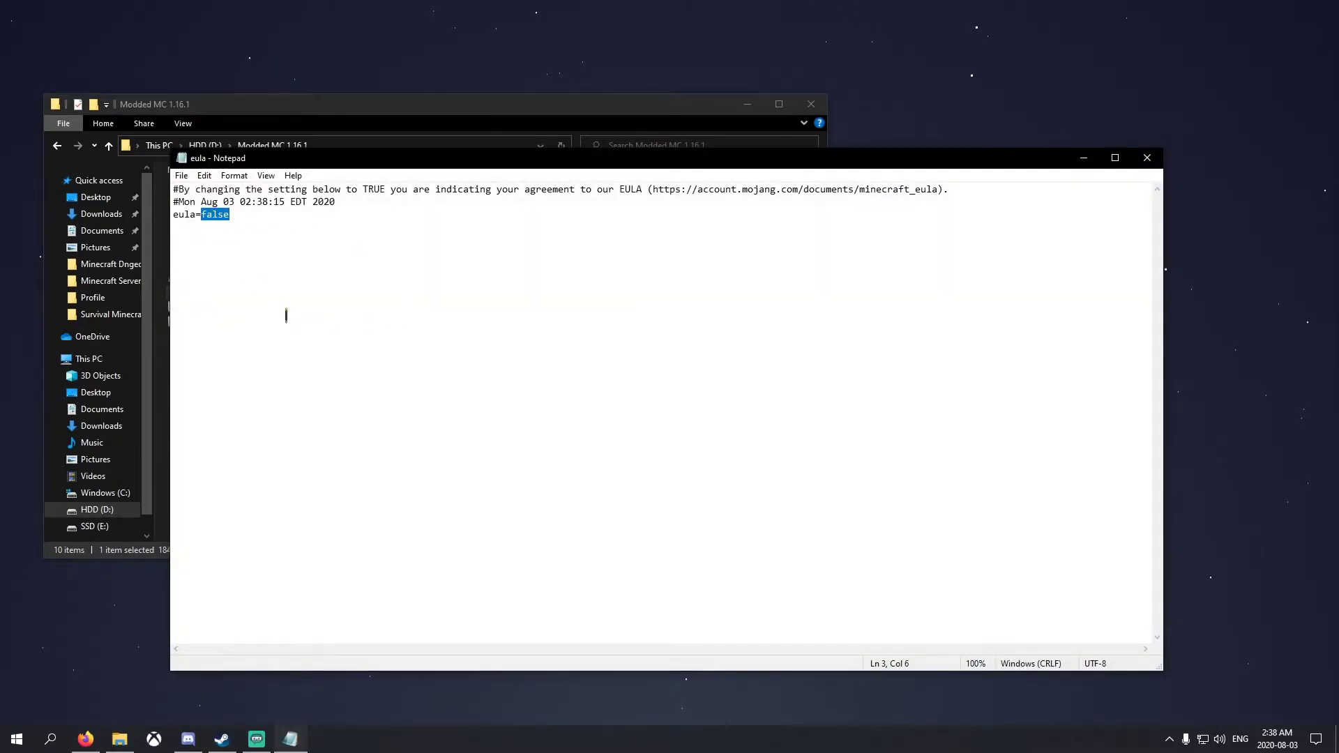
type("tru")
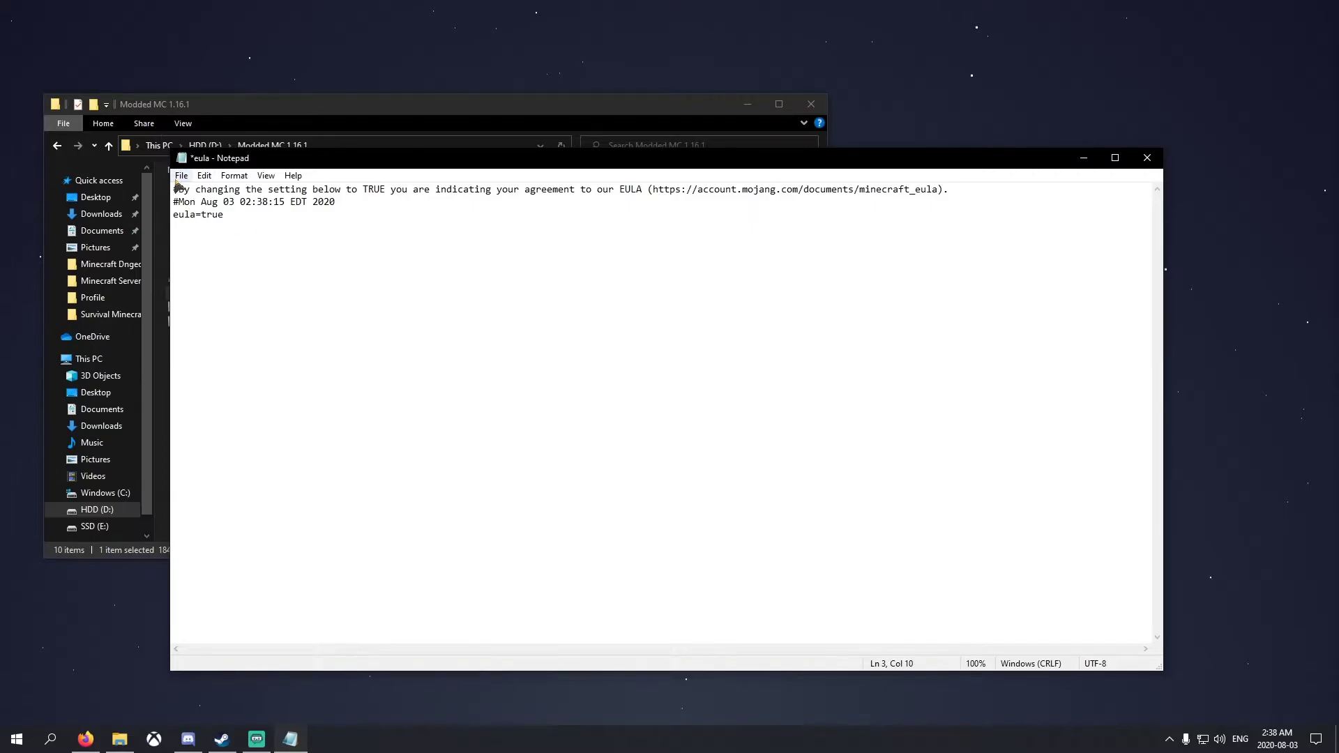
left_click(181, 176)
left_click(204, 239)
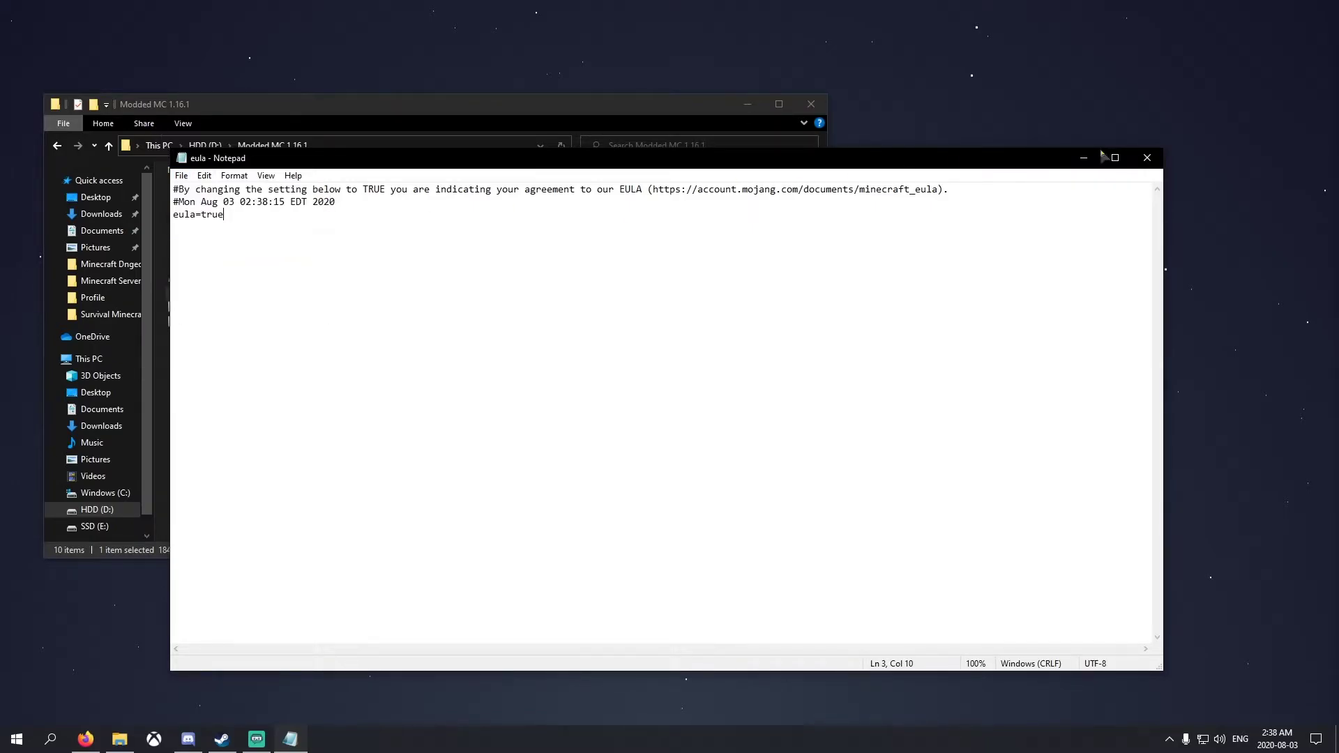
left_click(1146, 158)
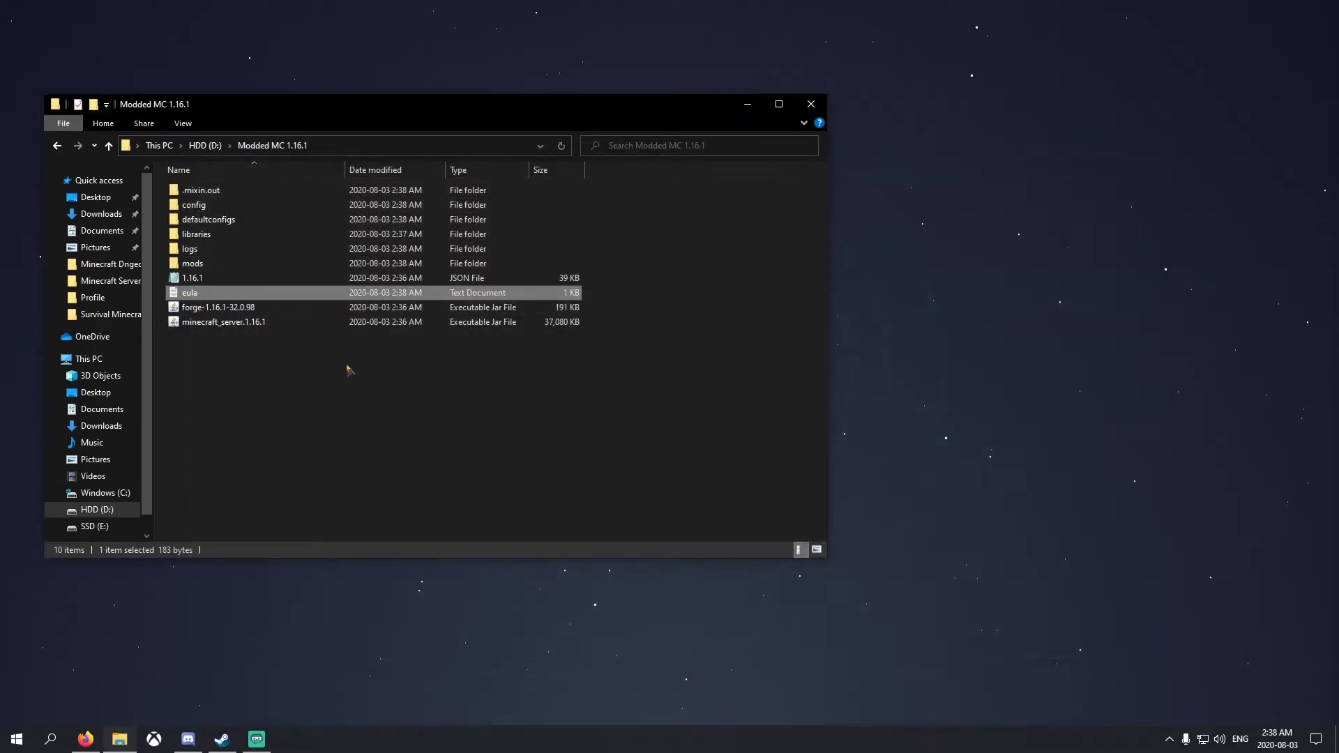
Run the forge-1.16.1-32.0.98 server once, then shut it down with the stop command
left_click(213, 309)
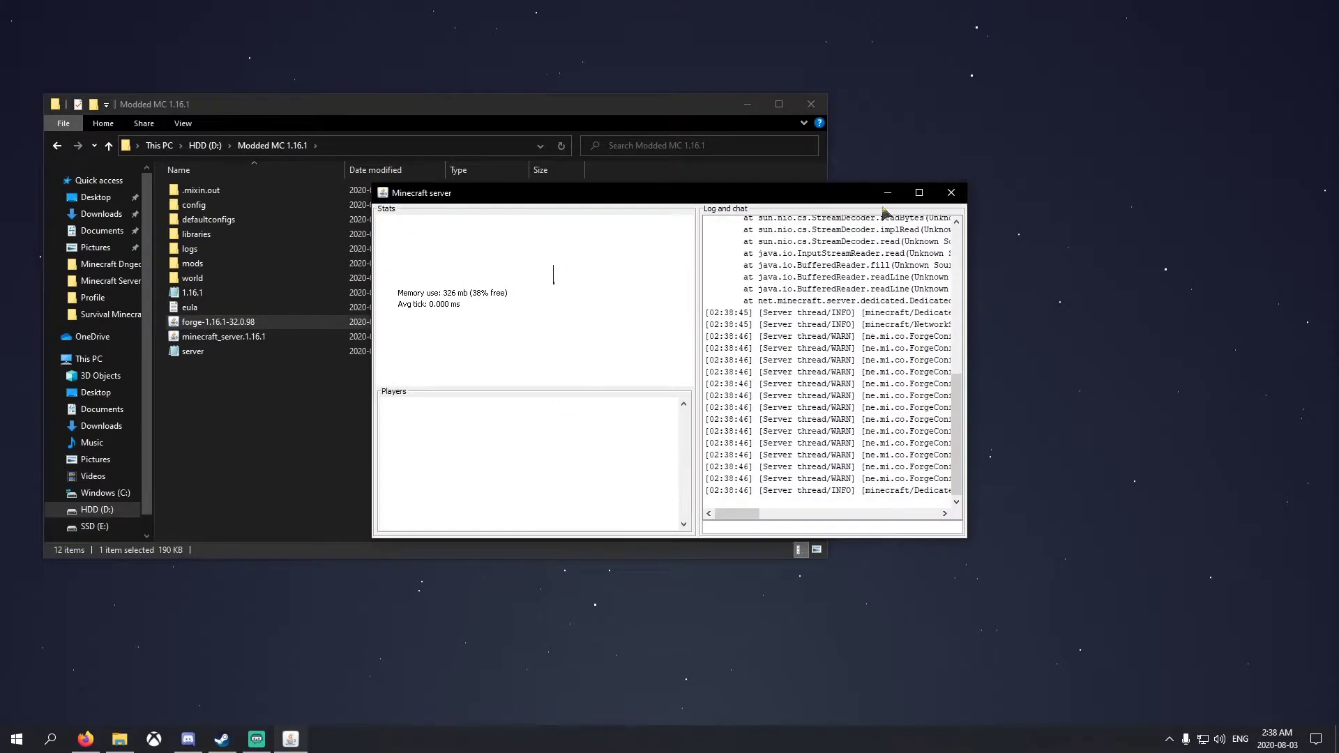
left_click_drag(556, 196, 872, 101)
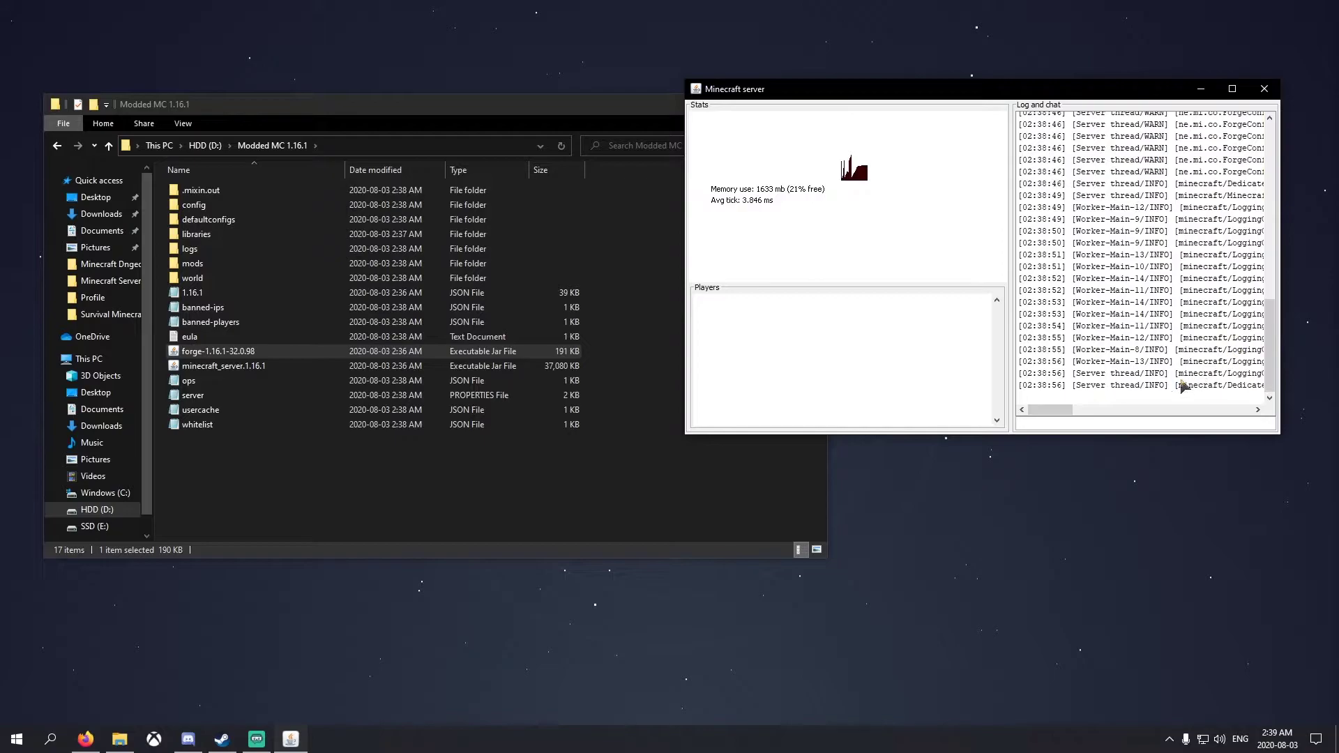
left_click_drag(1065, 411, 1109, 395)
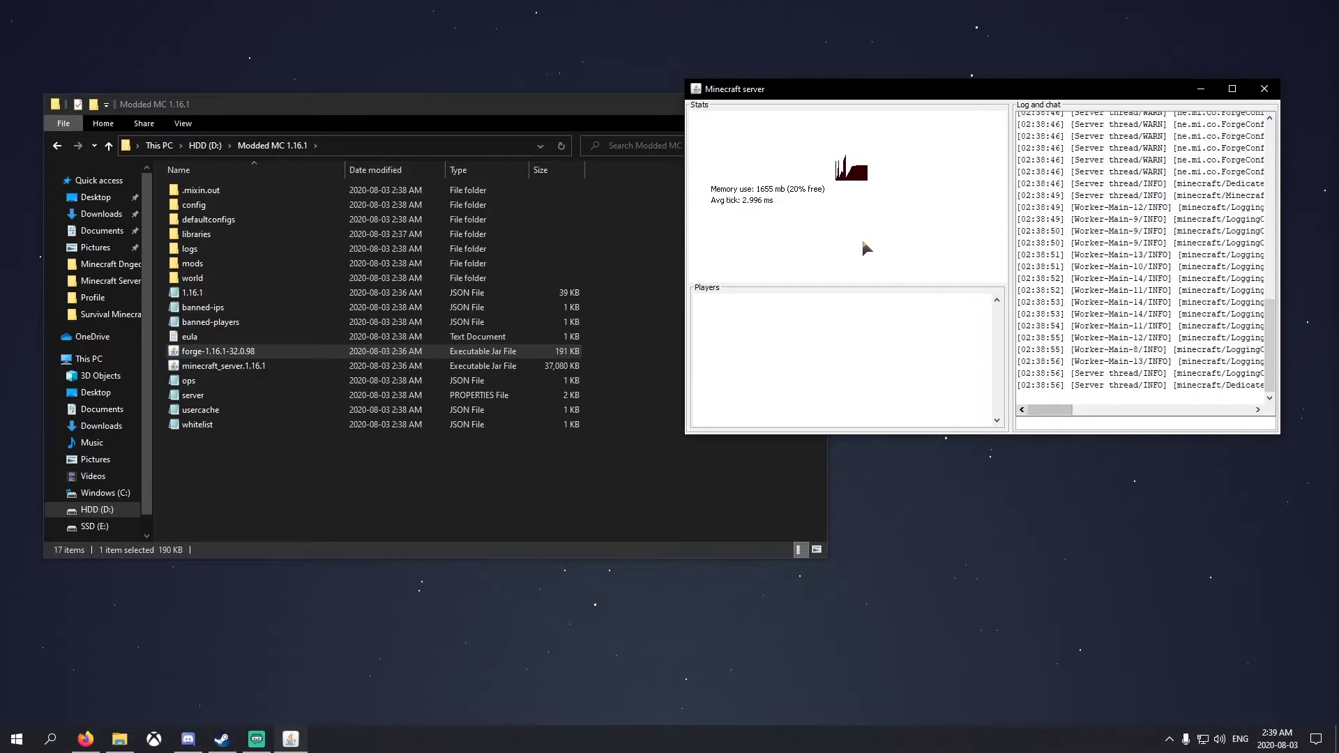
left_click(1038, 424)
type("stop")
key("Return")
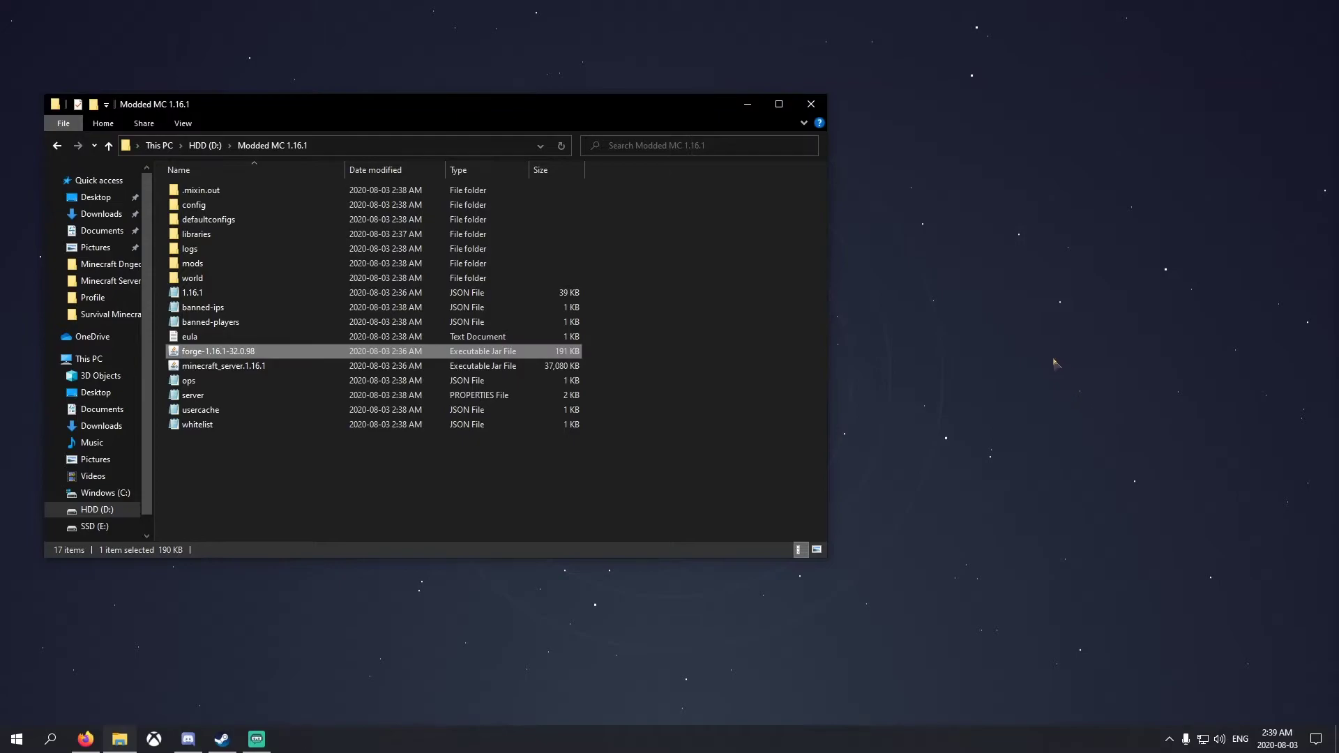
Open the old Minecraft Server 1.16.1 start.bat in Notepad and copy its launch commands
left_click(459, 487)
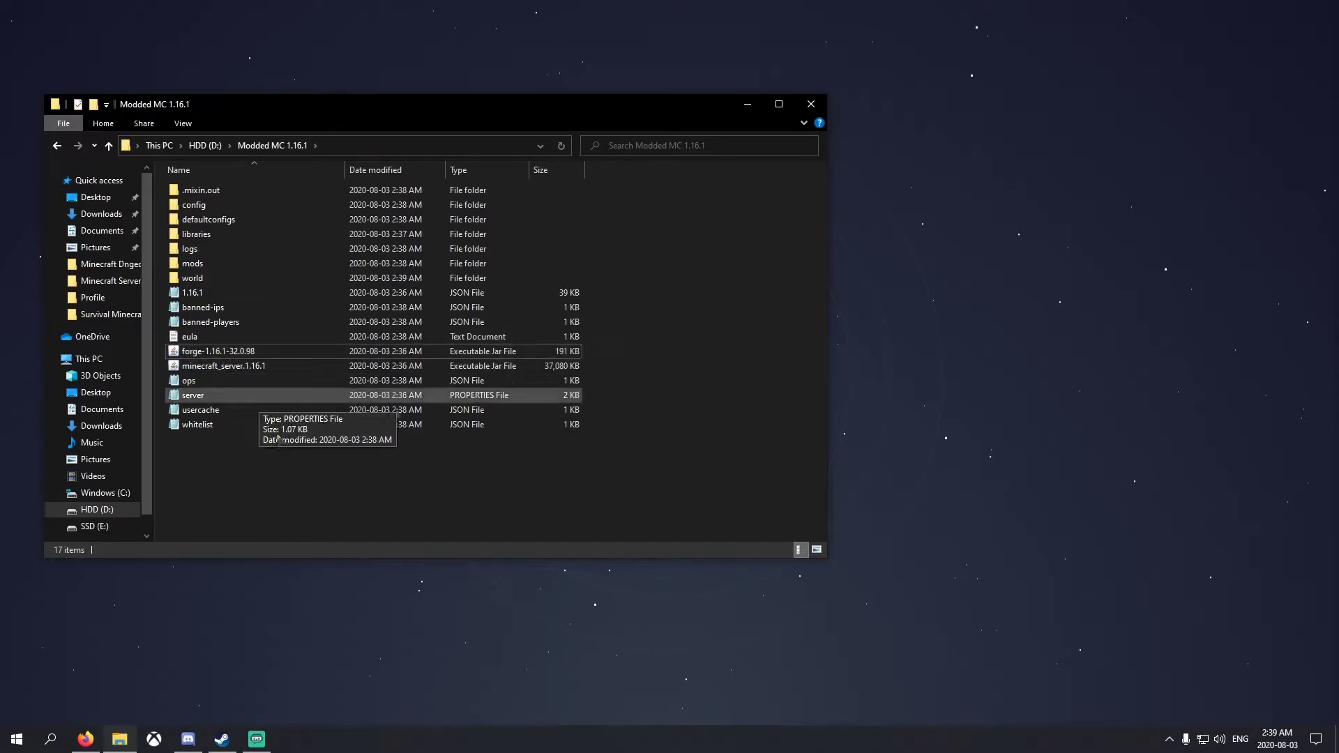
left_click(107, 281)
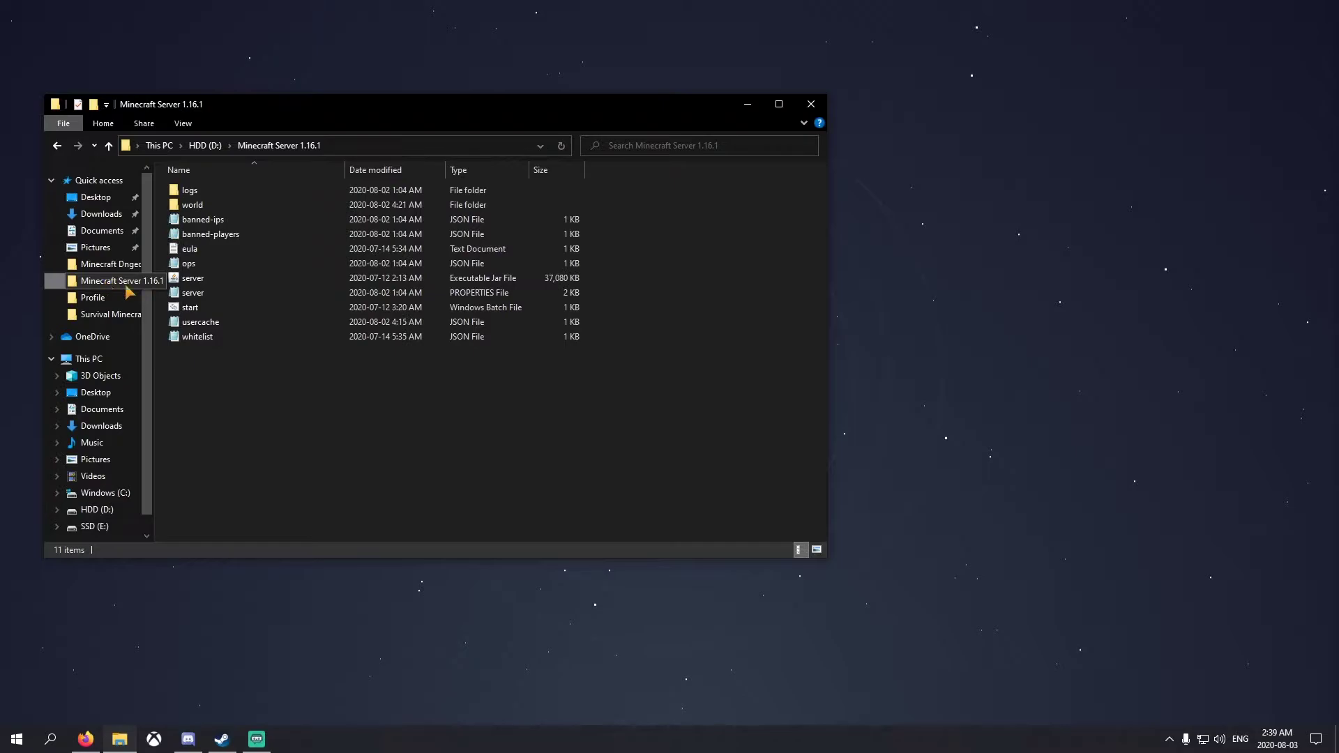
left_click(199, 307)
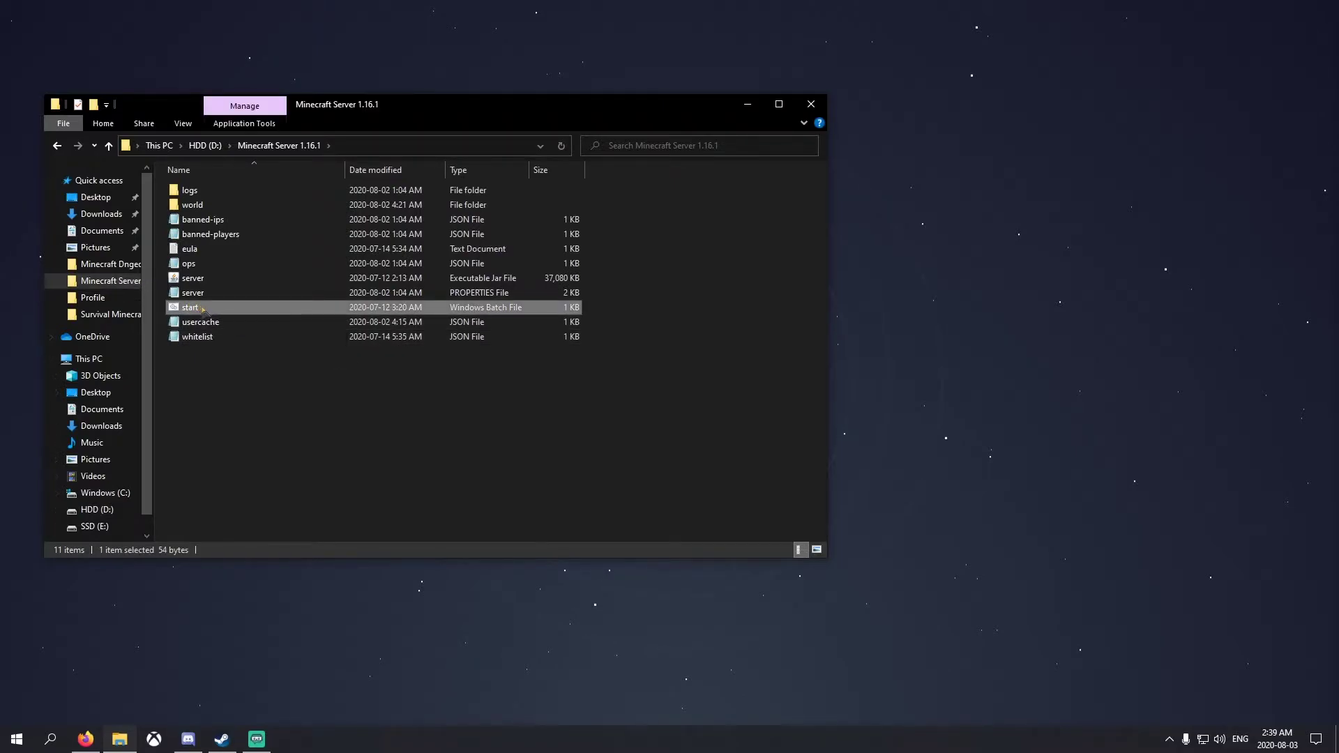
right_click(200, 308)
left_click(502, 425)
left_click(502, 425)
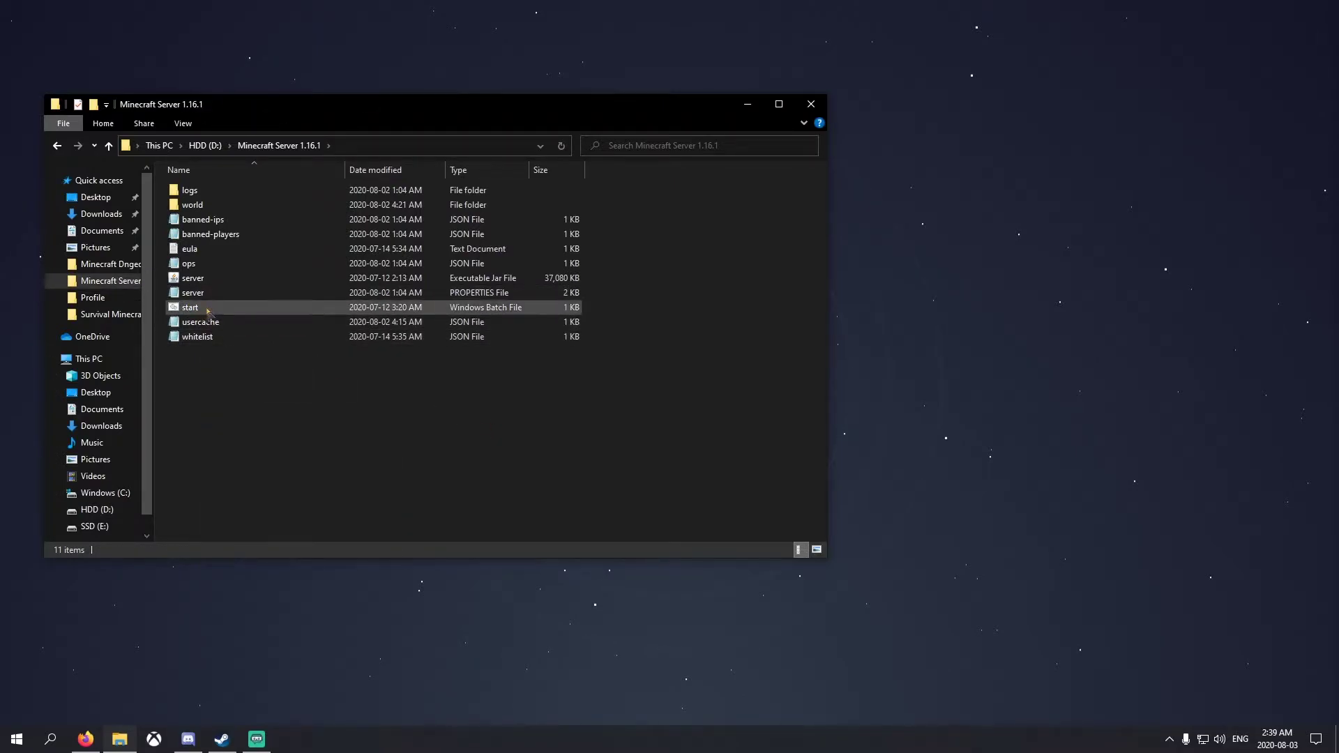
right_click(206, 333)
left_click(199, 309)
right_click(200, 310)
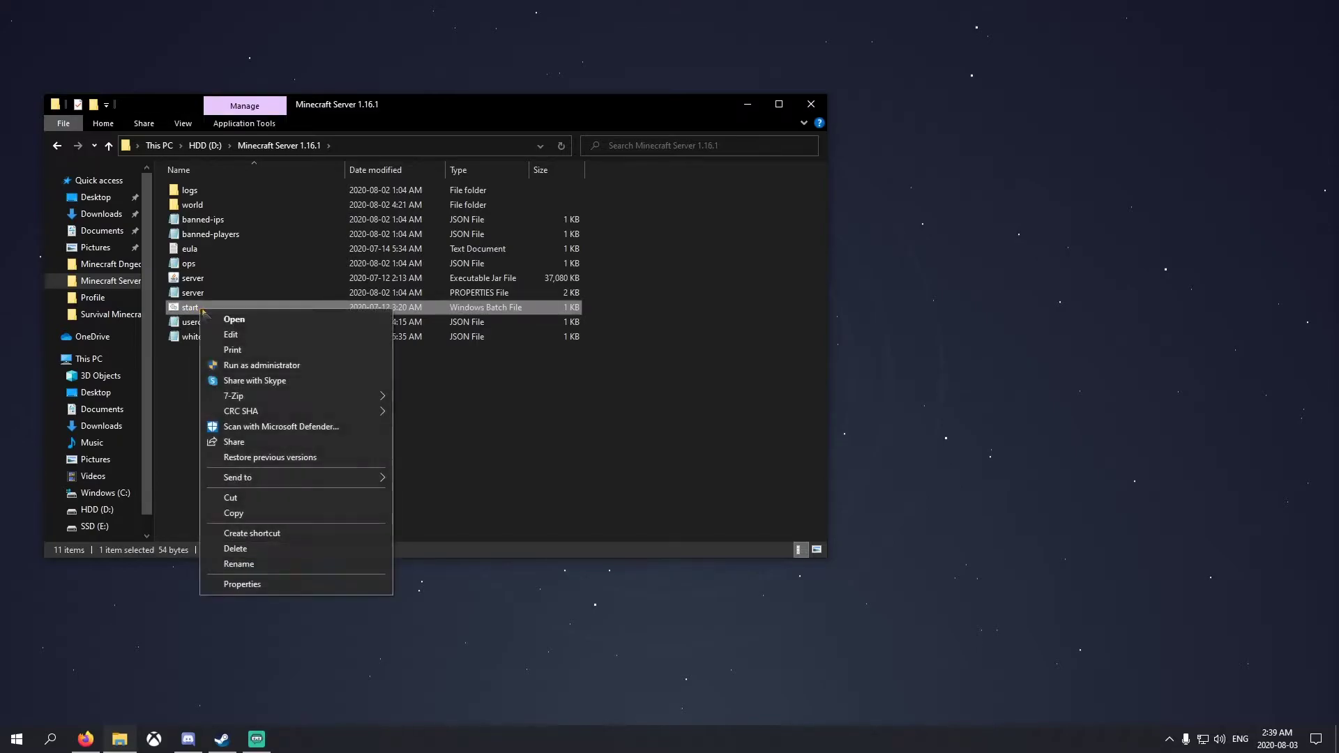
left_click(220, 333)
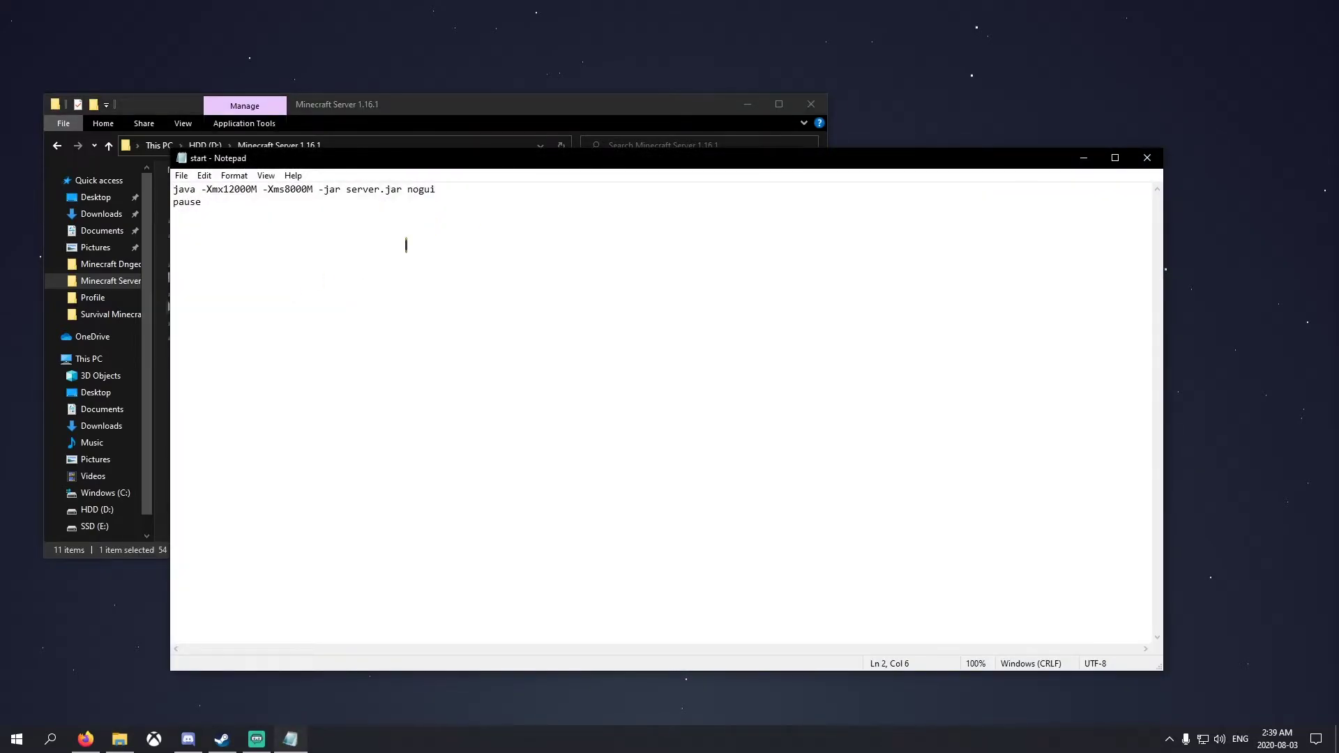
key("ctrl+a")
key("ctrl+c")
Close Notepad and return to the D:\Modded MC 1.16.1 folder
left_click(1147, 157)
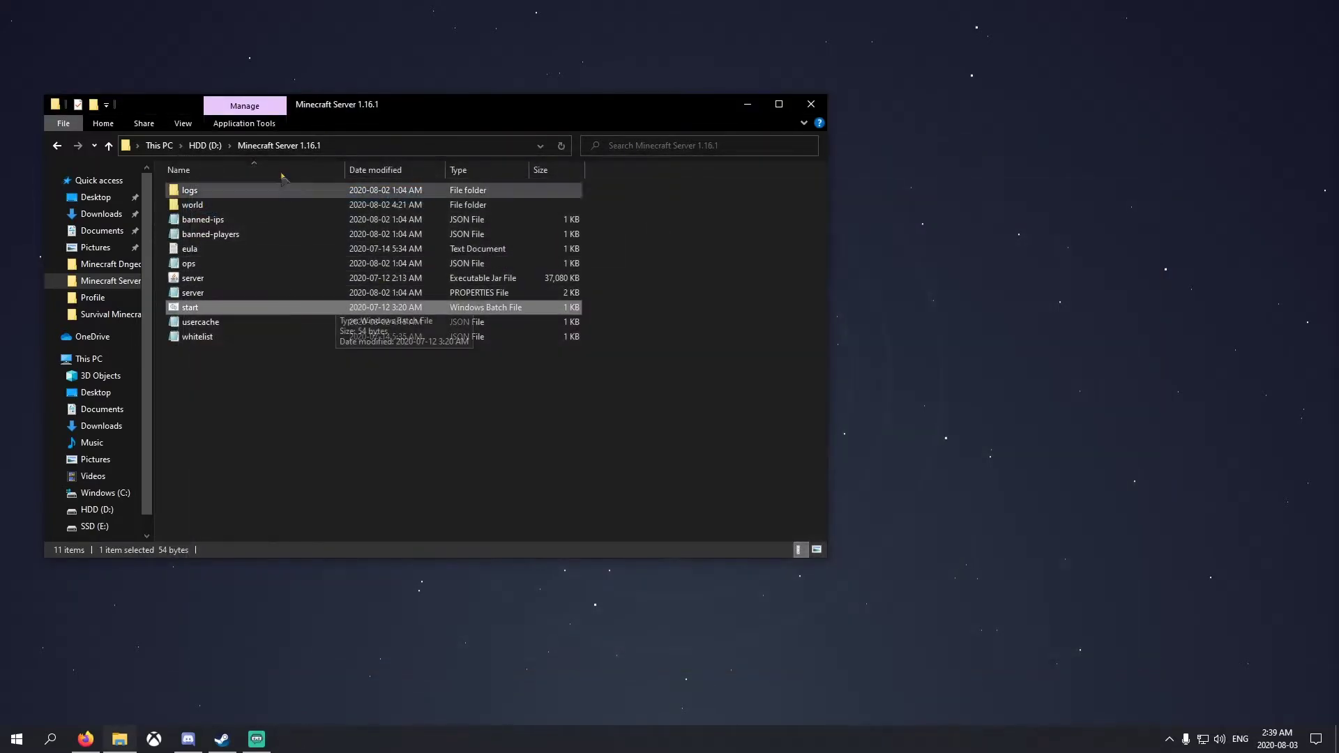
left_click(205, 145)
double_click(265, 249)
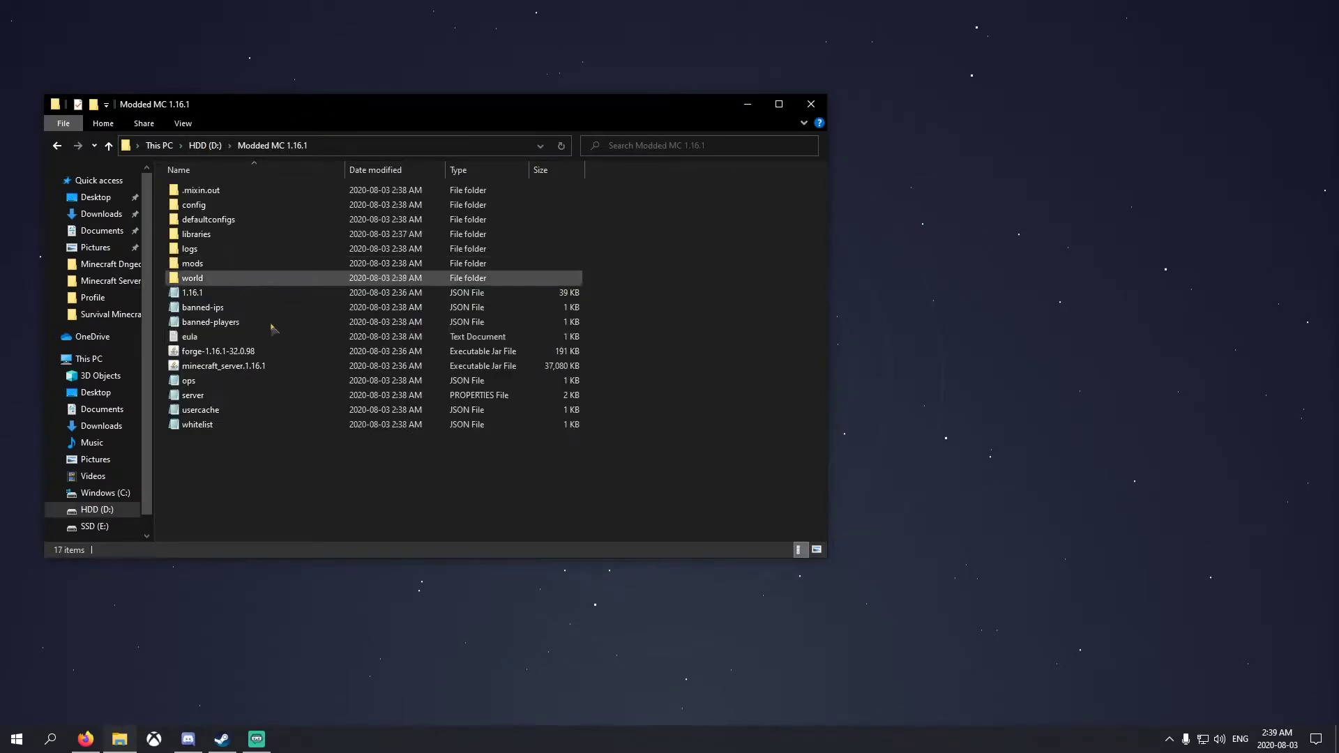
Create a New Text Document in Modded MC 1.16.1 and paste the copied launch commands
right_click(272, 471)
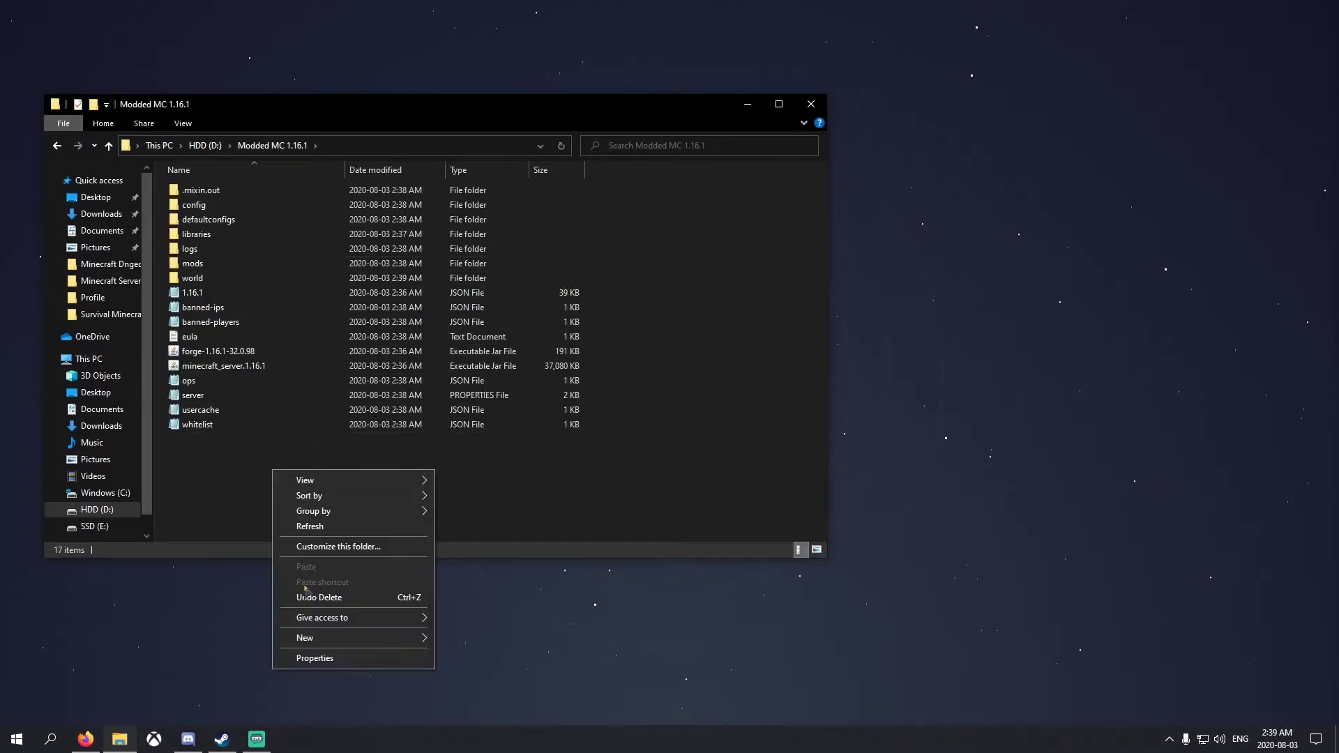
mouse_move(328, 638)
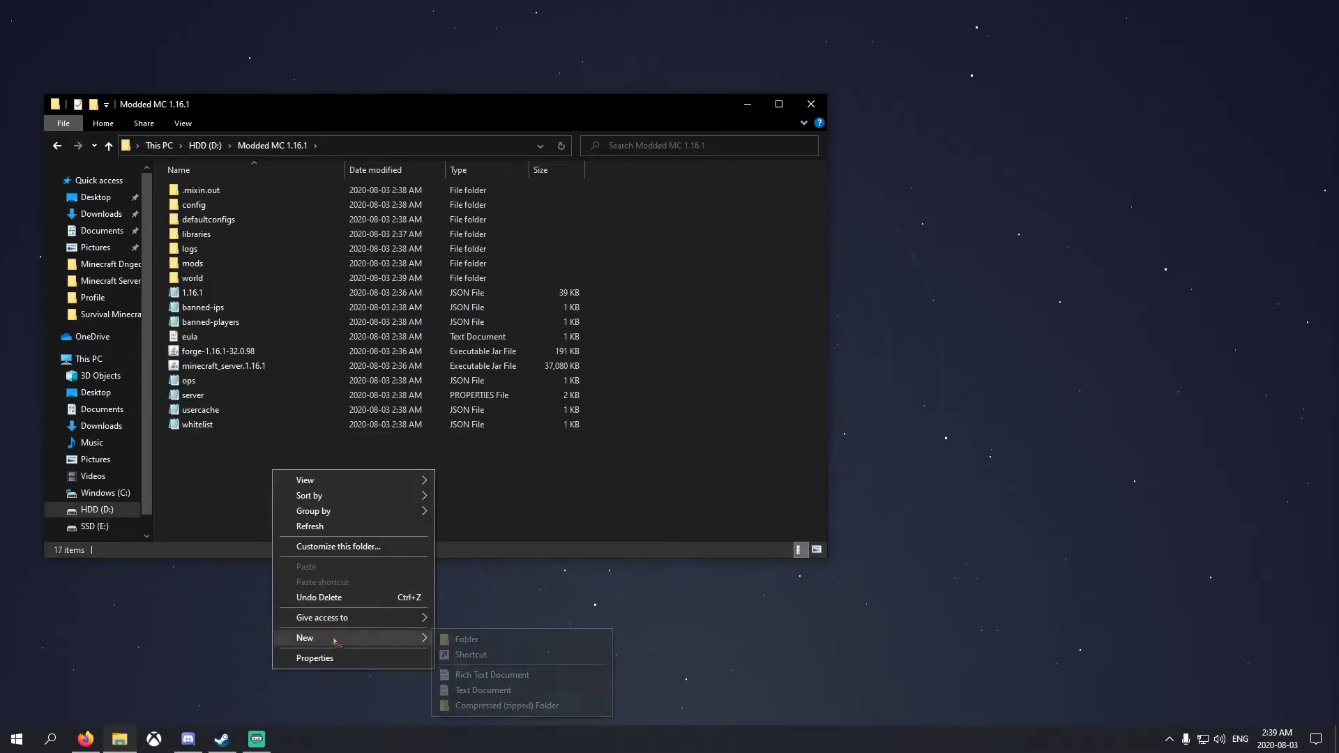
left_click(496, 689)
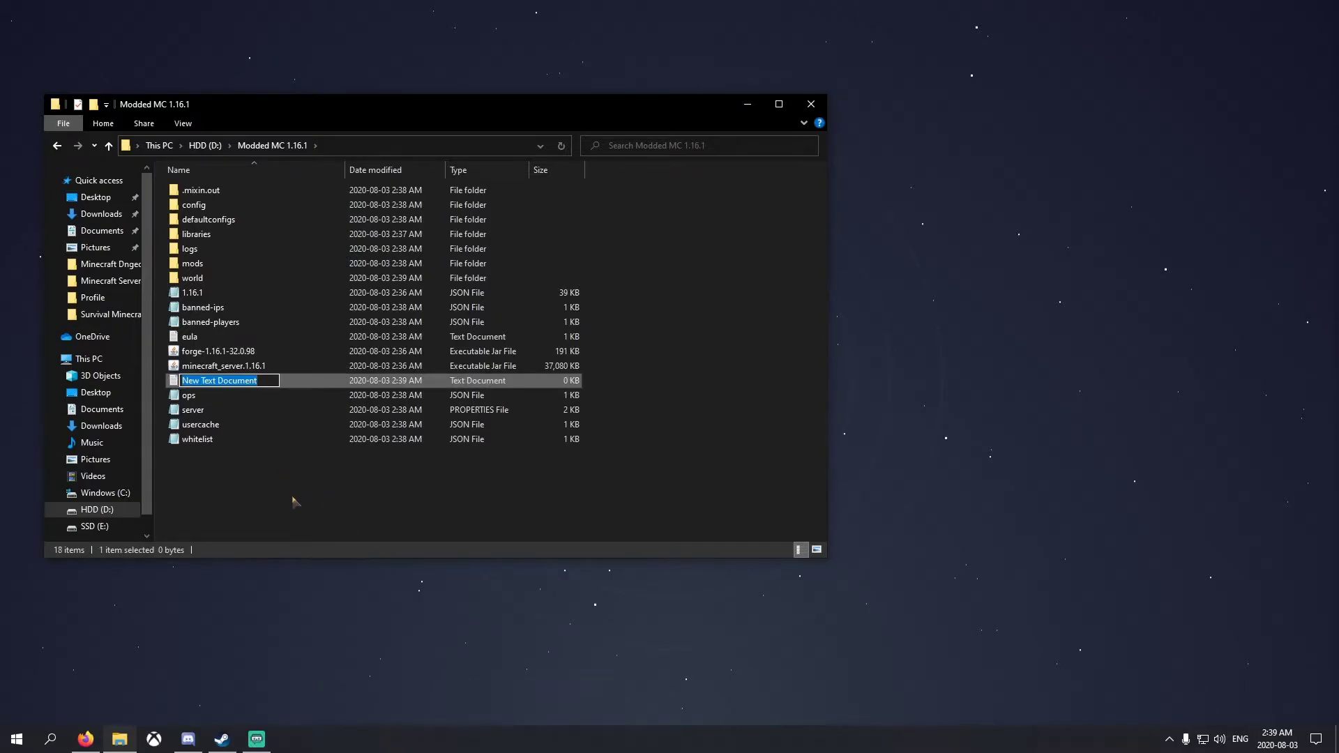
left_click(293, 501)
double_click(216, 380)
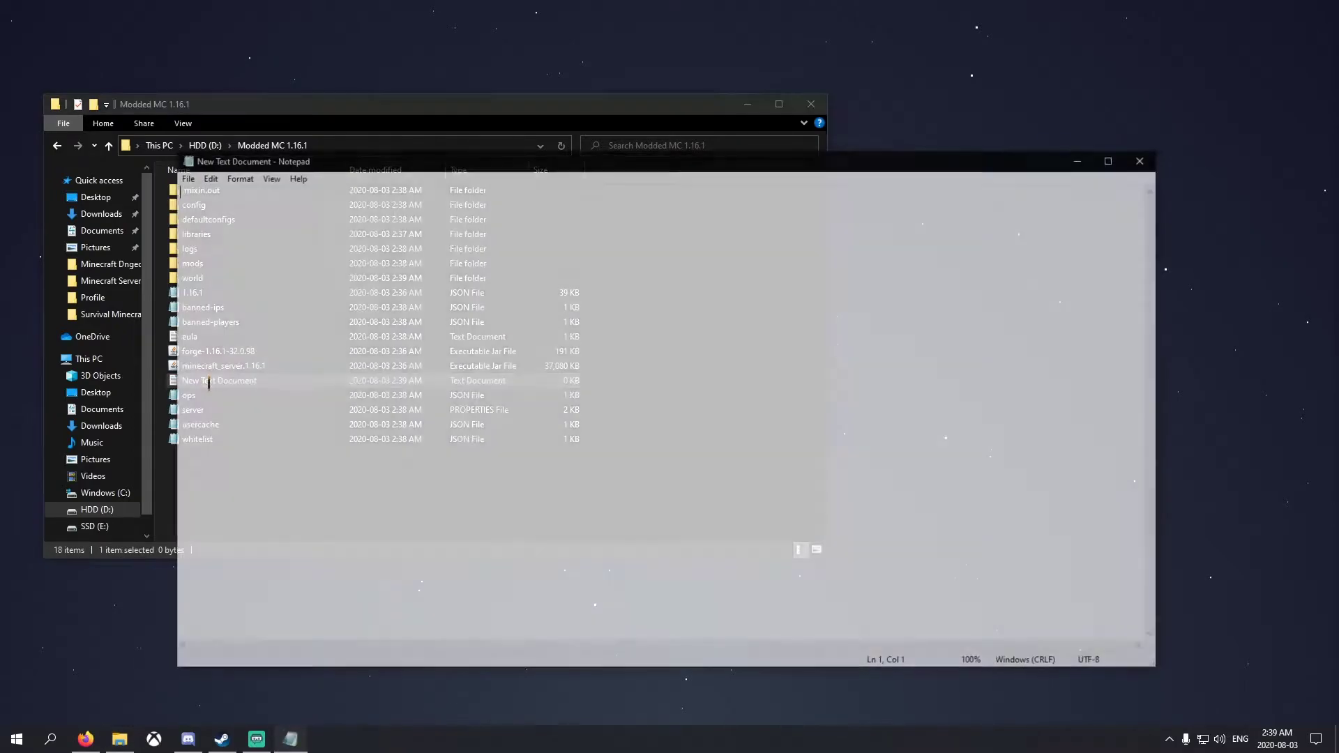
key("ctrl+v")
key("ctrl+a")
left_click(294, 286)
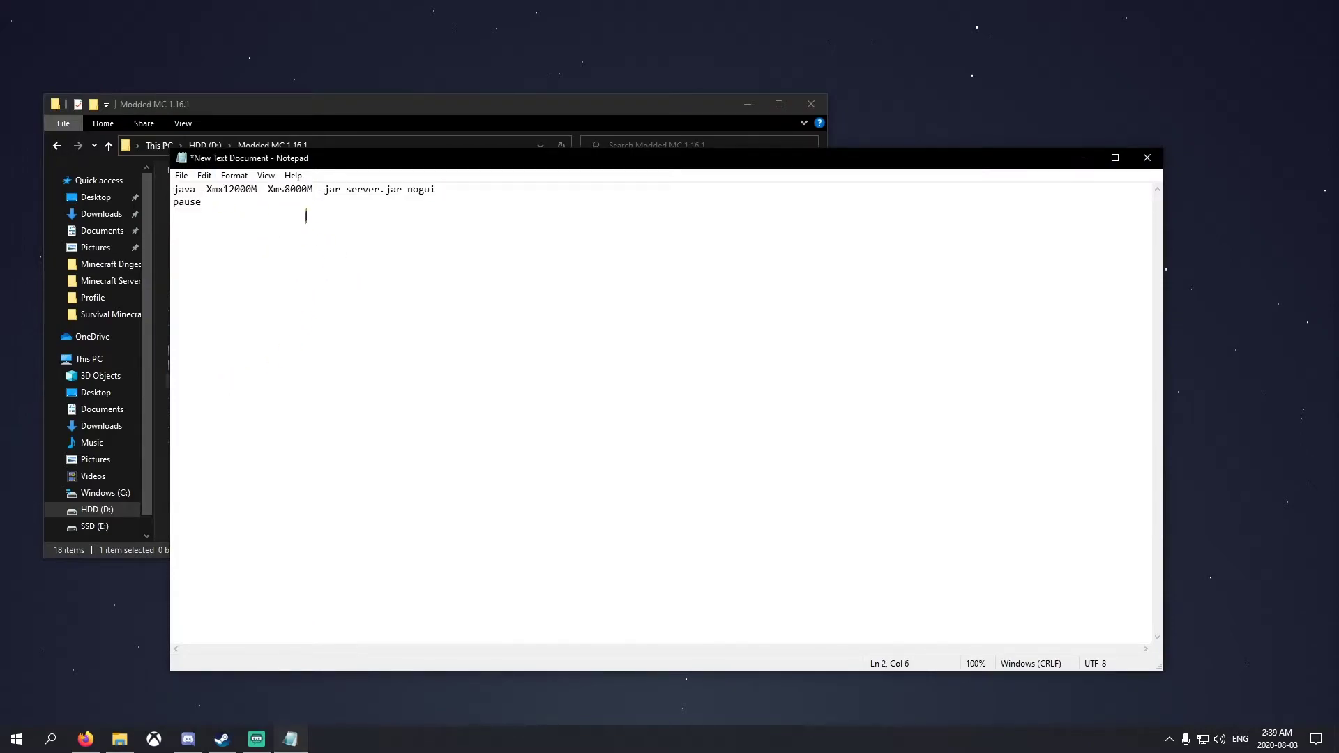
left_click_drag(365, 169, 445, 173)
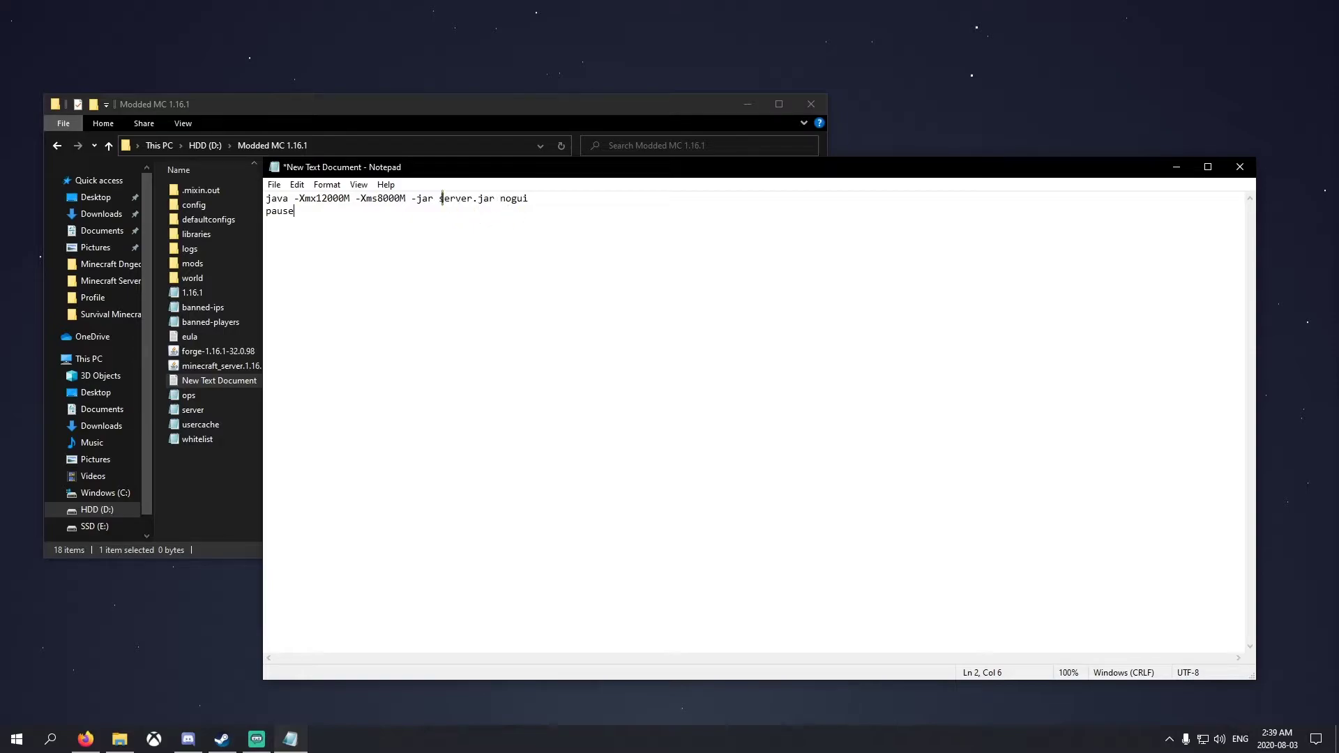
left_click_drag(439, 199, 525, 33)
left_click(550, 268)
Copy the forge-1.16.1-32.0.98 jar's file name without renaming it
left_click(241, 485)
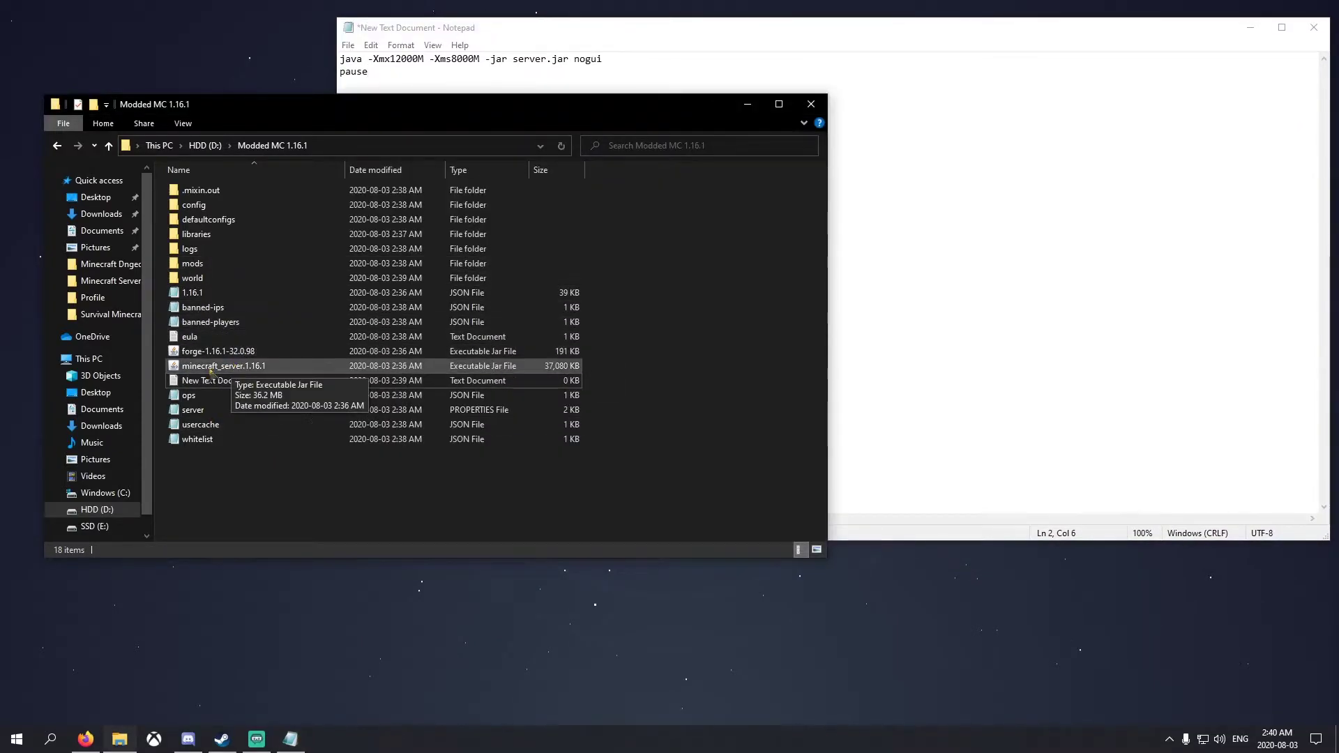
left_click(213, 352)
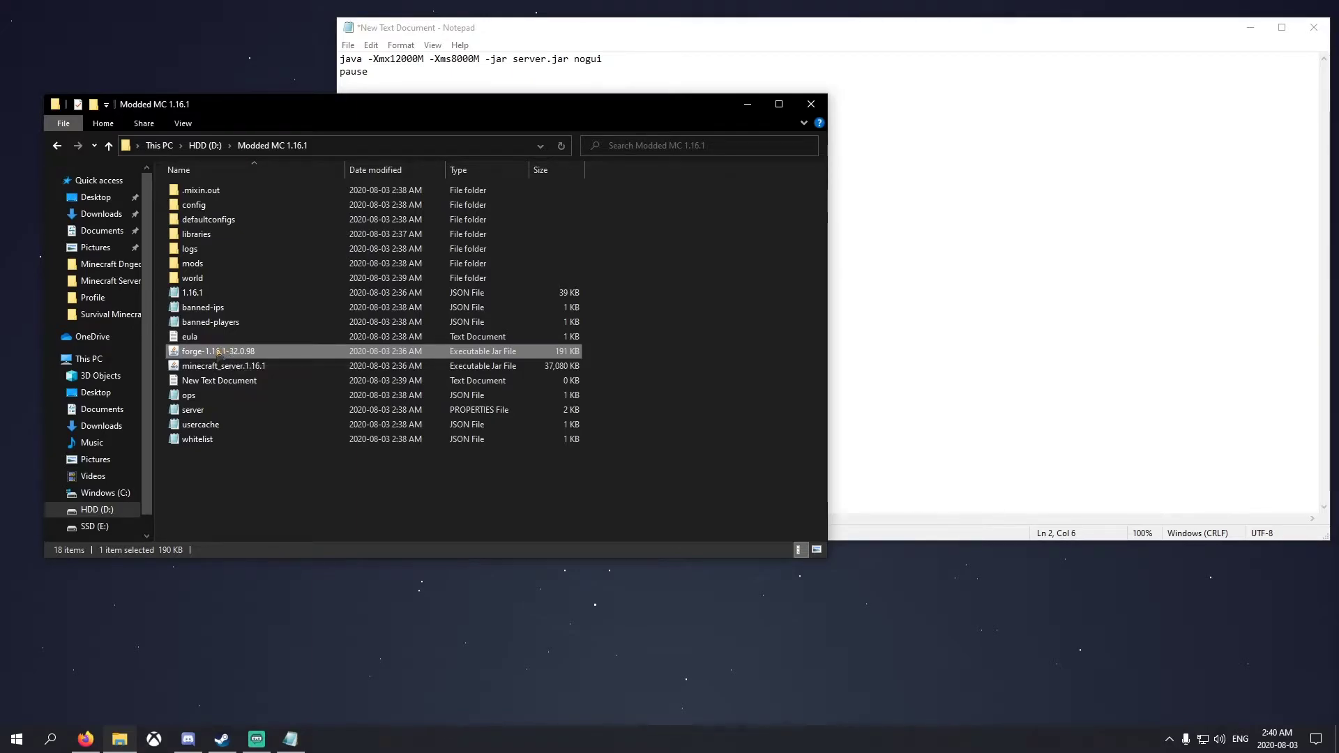
right_click(218, 352)
left_click(254, 575)
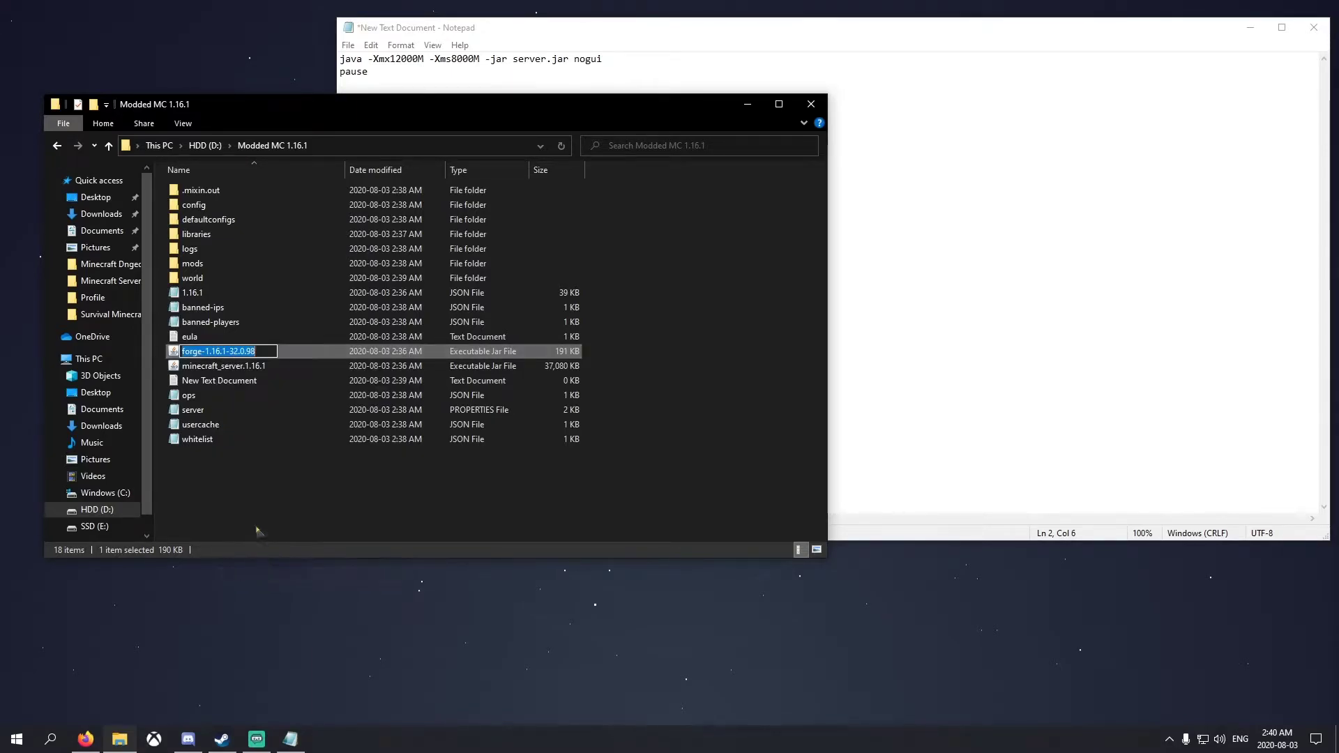
right_click(209, 351)
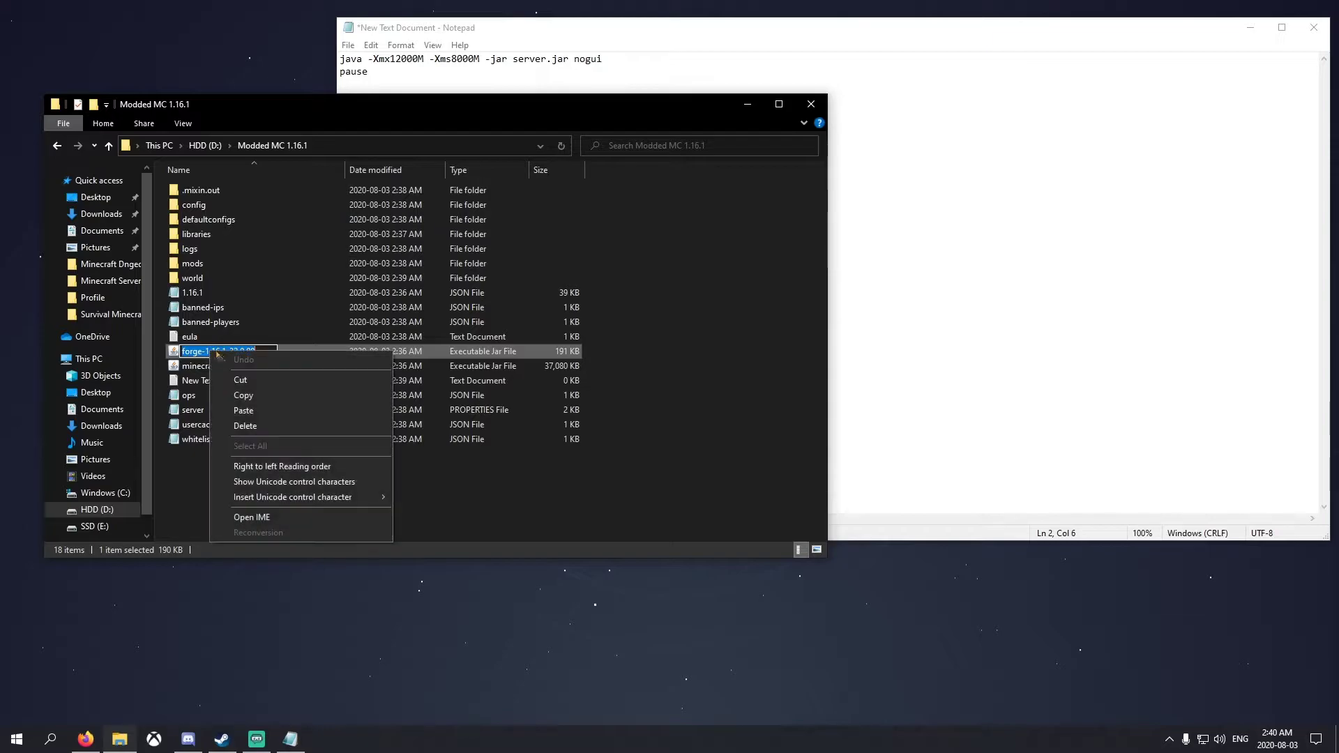
left_click(241, 396)
left_click(269, 490)
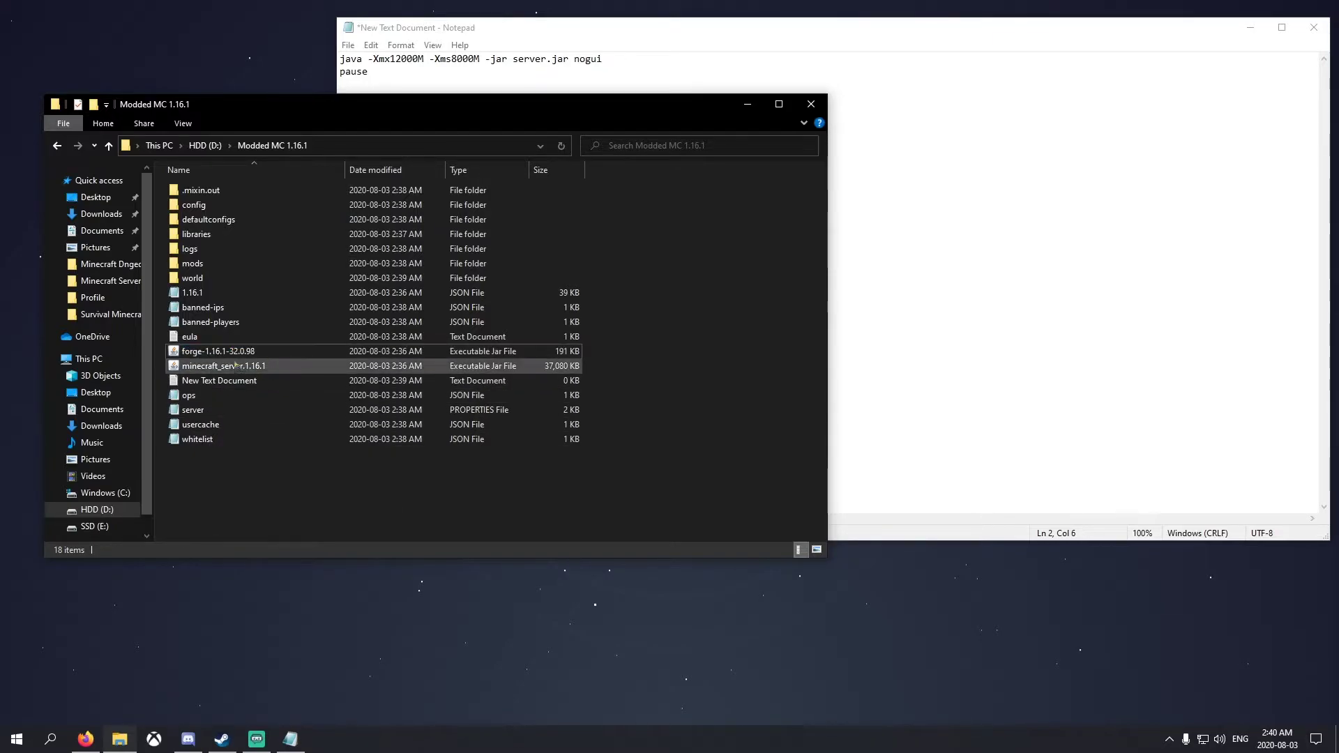
Replace 'server' in the launch line with the forge-1.16.1-32.0.98 jar name
left_click(943, 117)
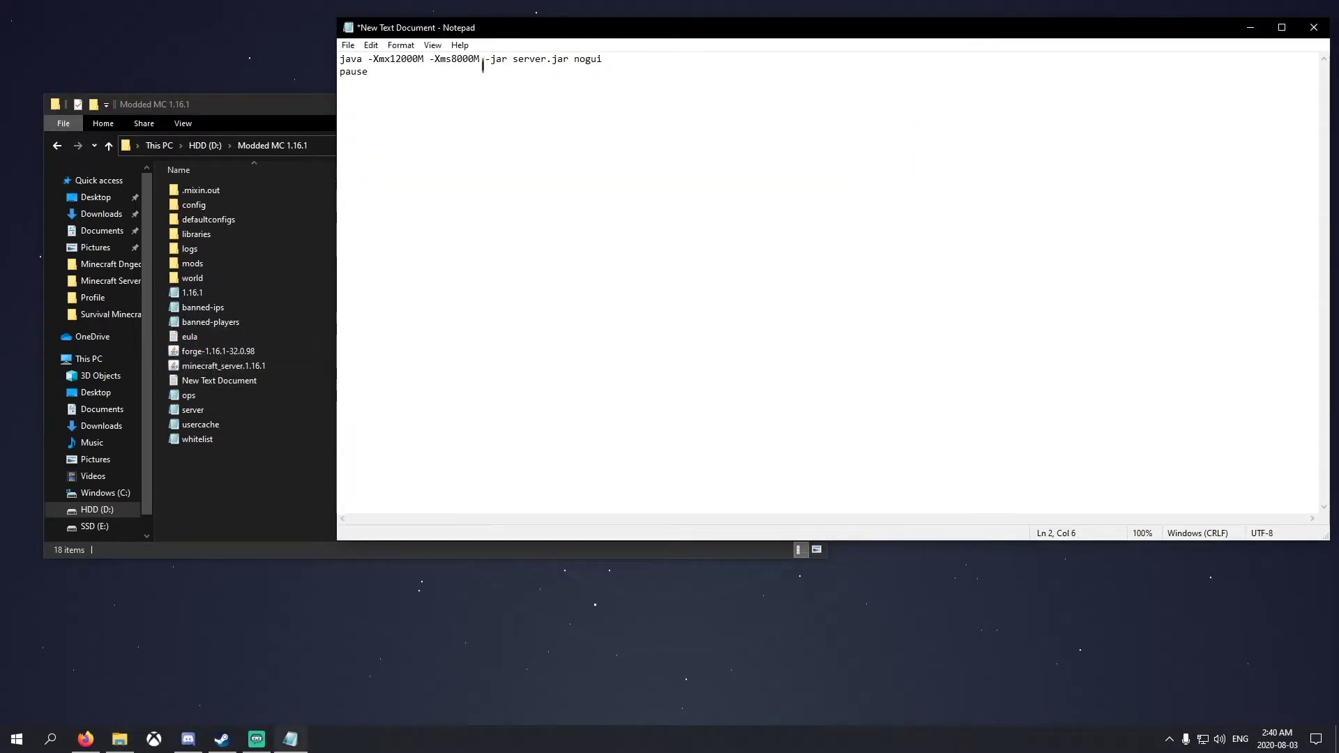
left_click_drag(513, 59, 546, 53)
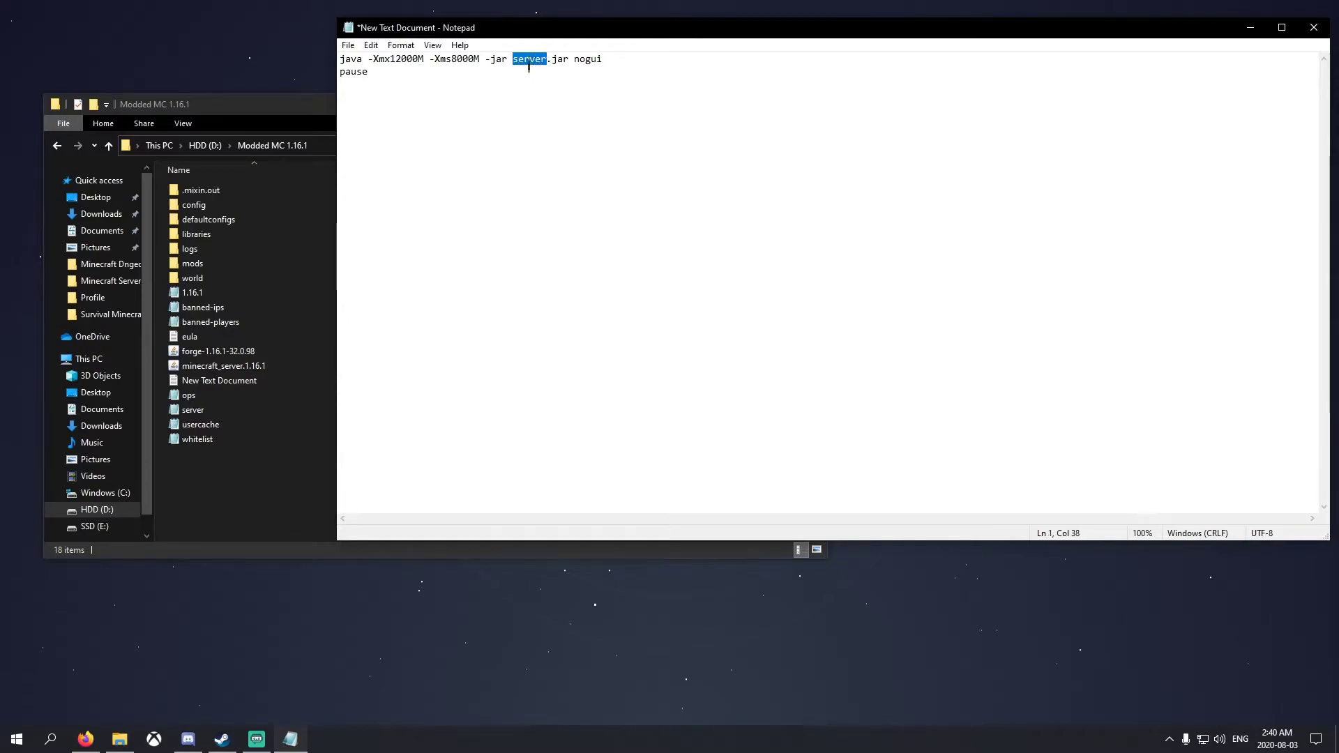
key("ctrl+v")
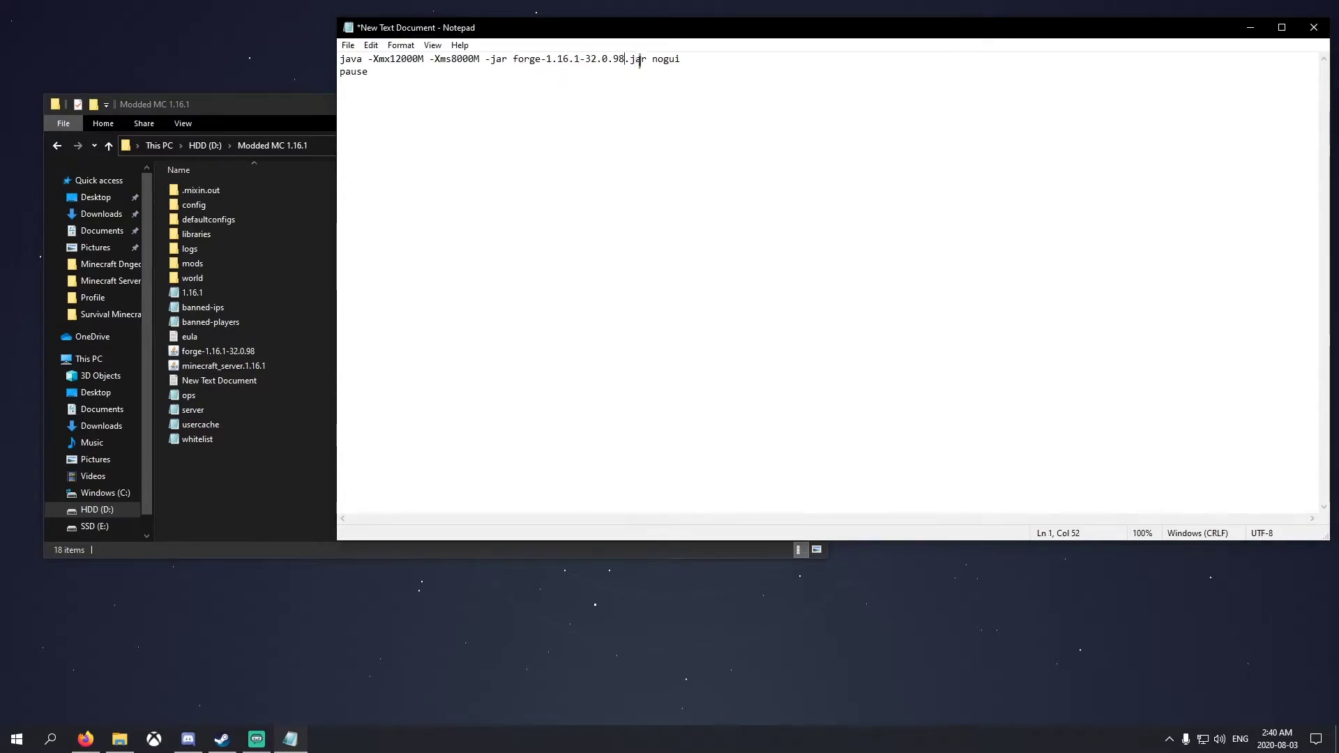
Save the document as start.bat with All Files type in Modded MC 1.16.1
left_click(348, 46)
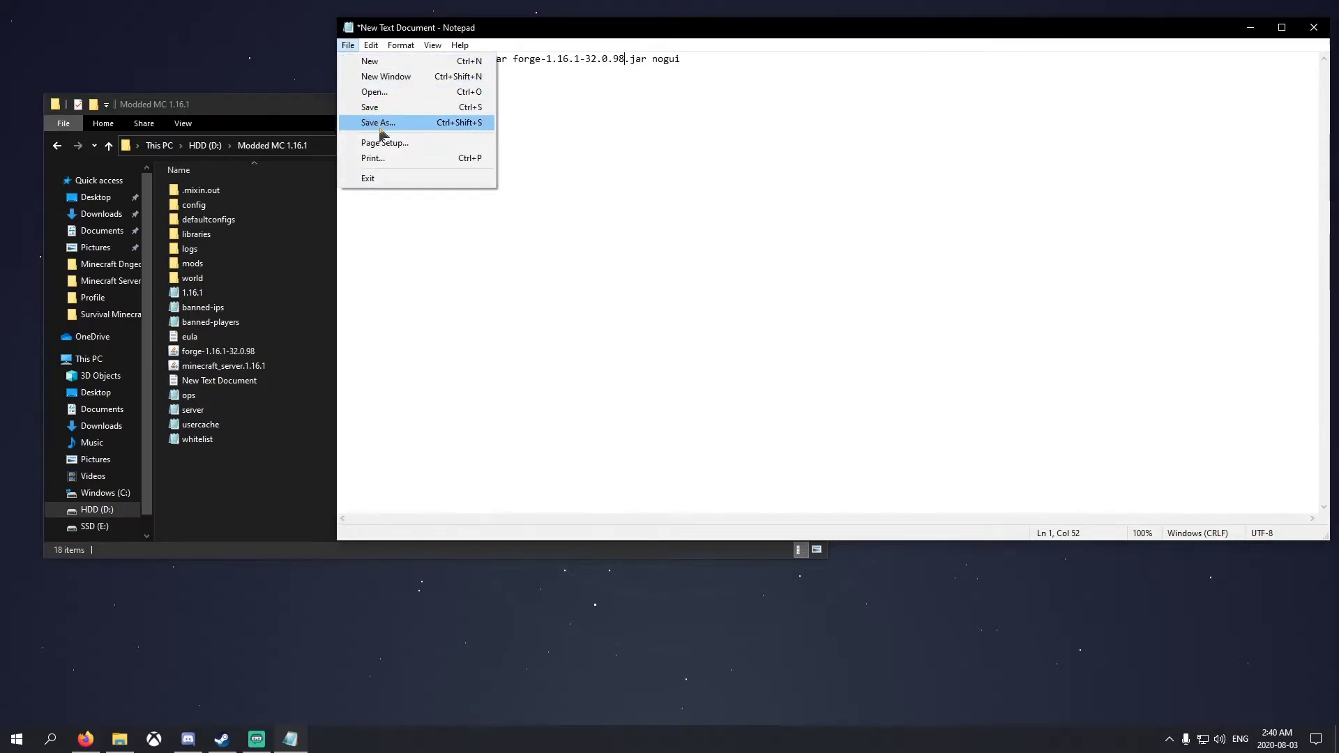
left_click(379, 126)
left_click(495, 375)
left_click(446, 396)
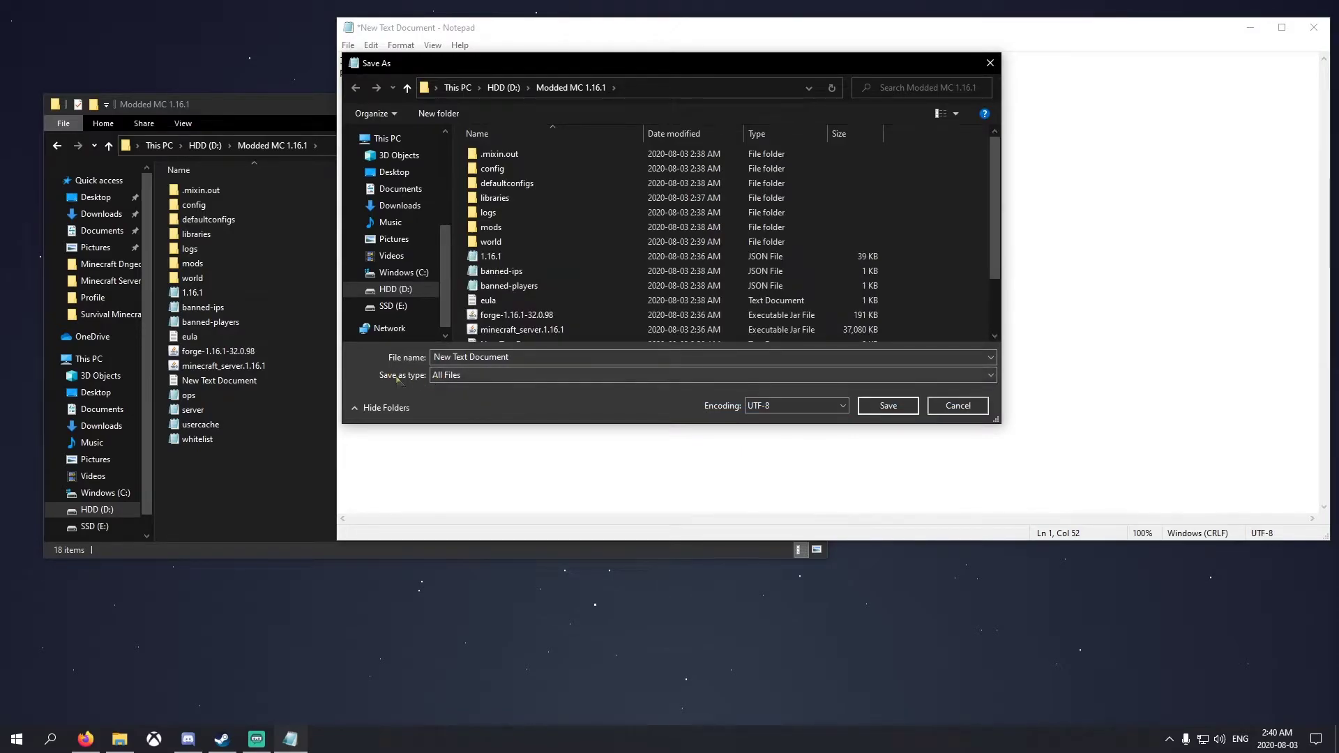
left_click(534, 356)
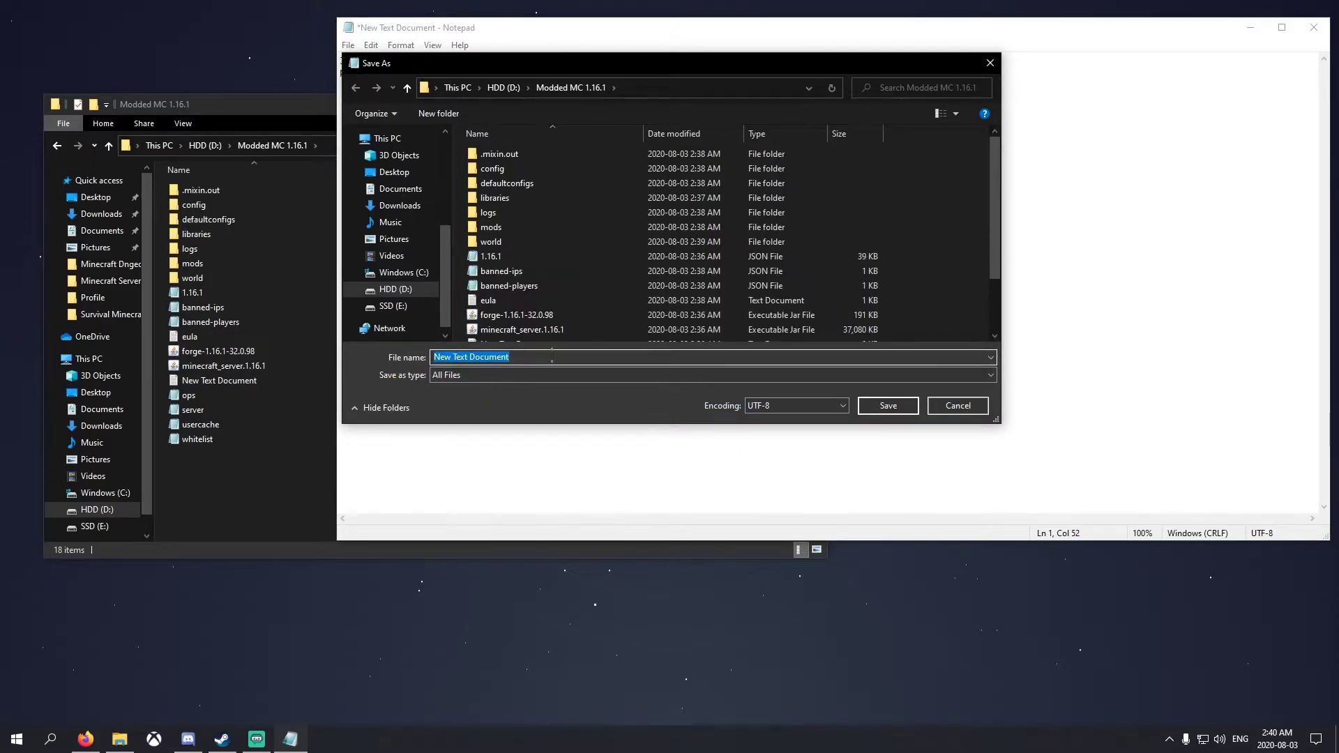
type("start.bat")
left_click(890, 406)
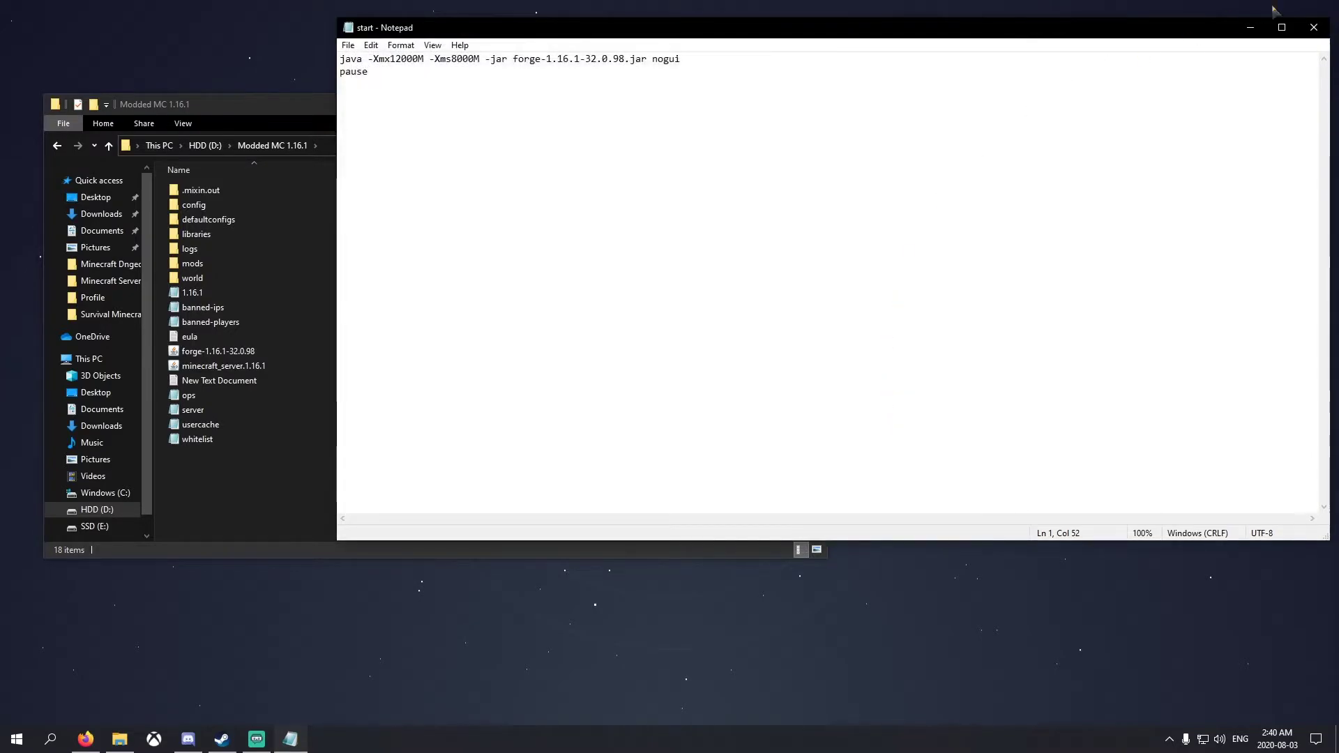
Close Notepad and delete the empty New Text Document from the server folder
left_click(1312, 27)
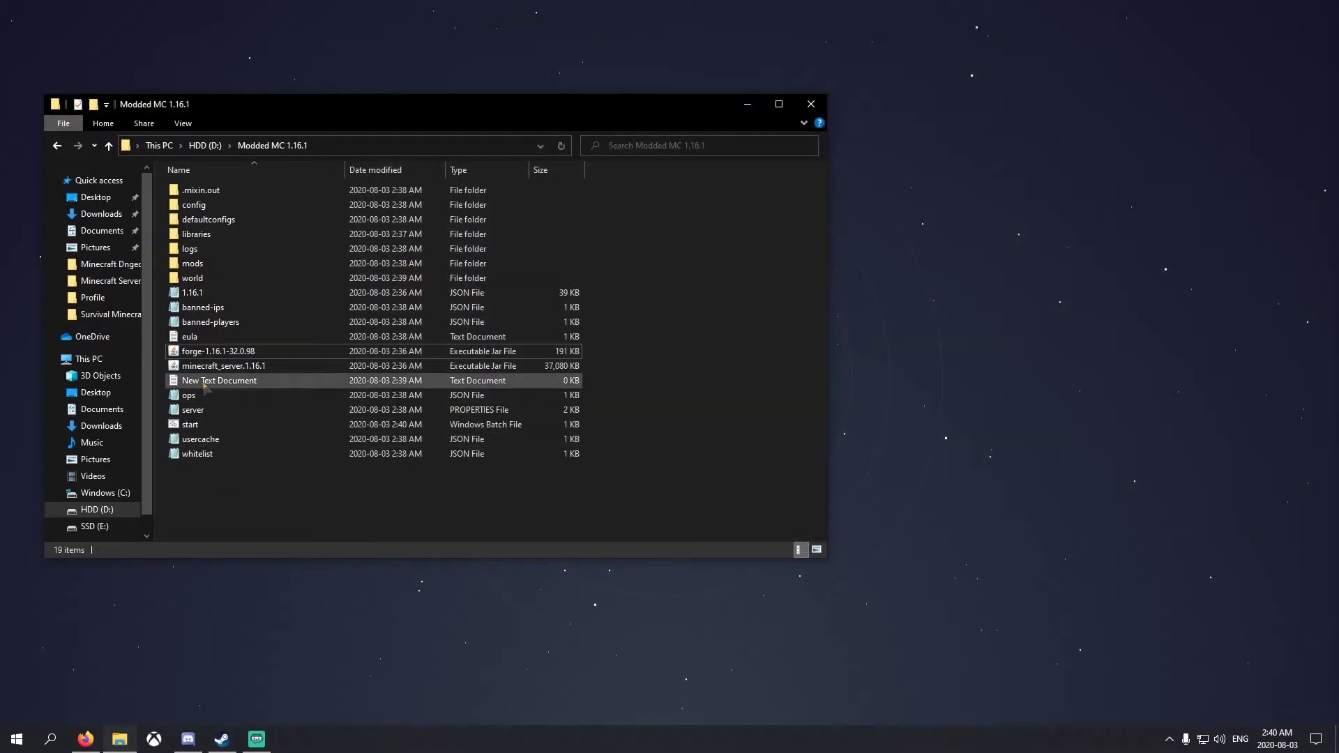
left_click(204, 385)
key("Delete")
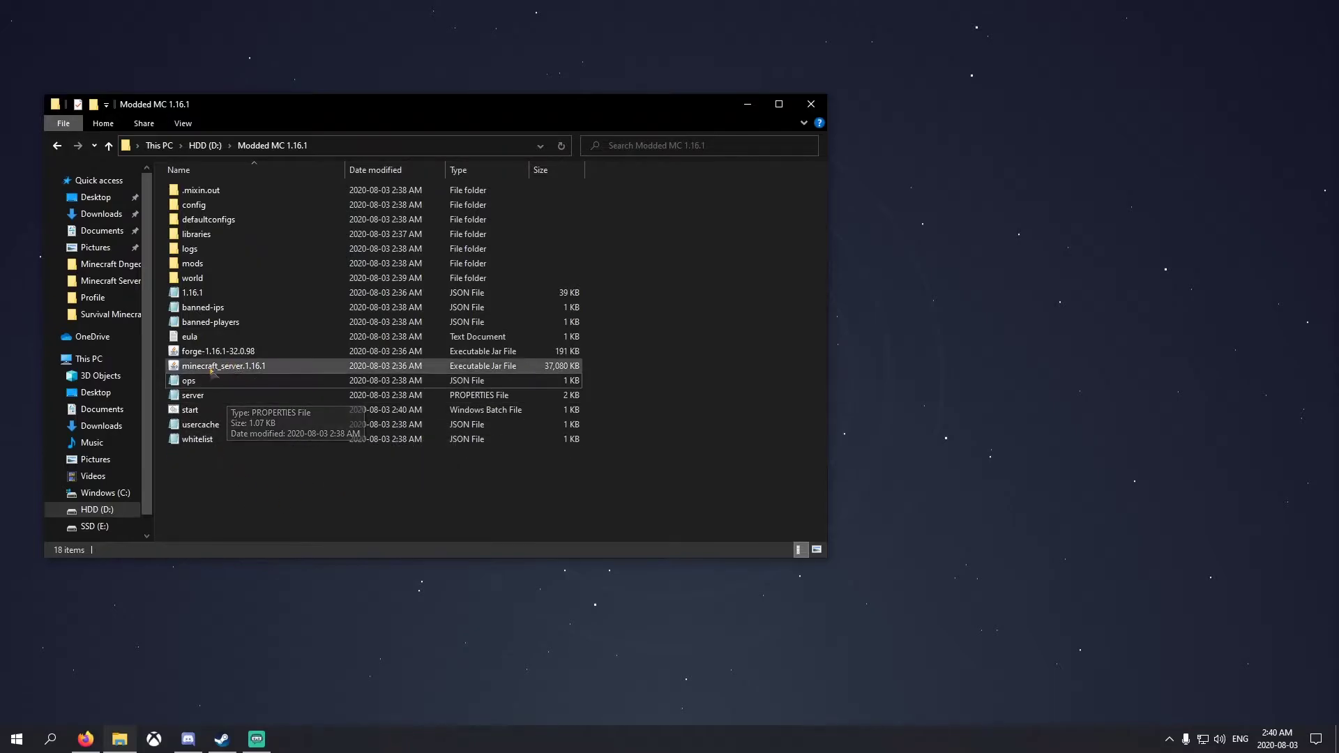
Open start in Notepad and inspect the -Xmx12000M and -Xms8000M memory settings
left_click(196, 414)
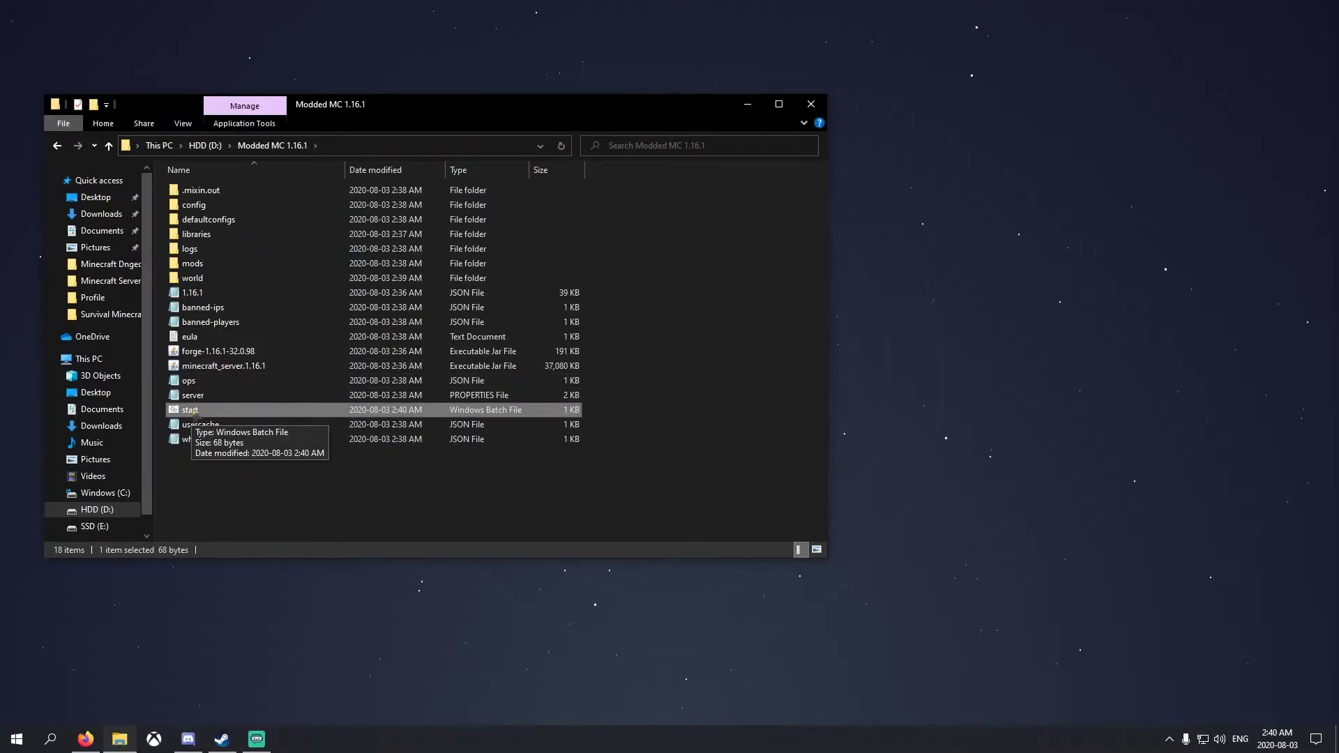
right_click(186, 402)
left_click(233, 434)
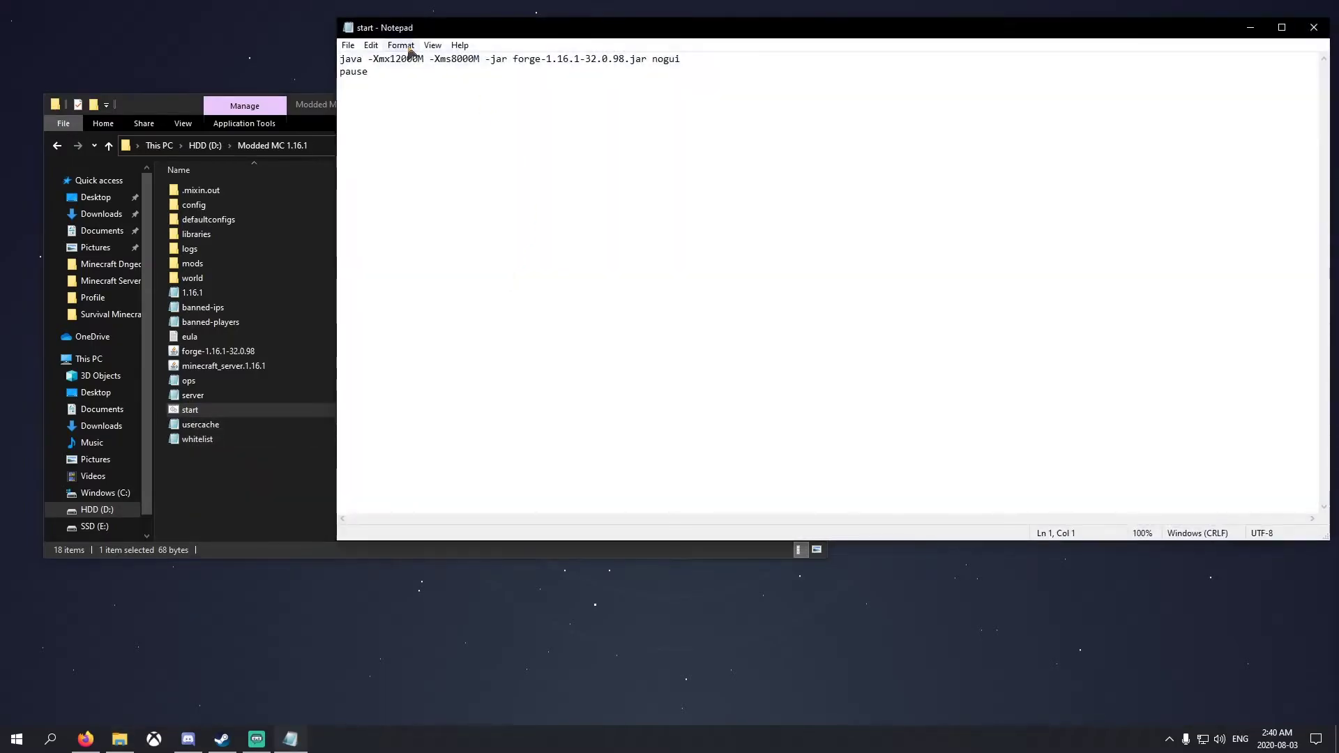
left_click_drag(372, 58, 424, 58)
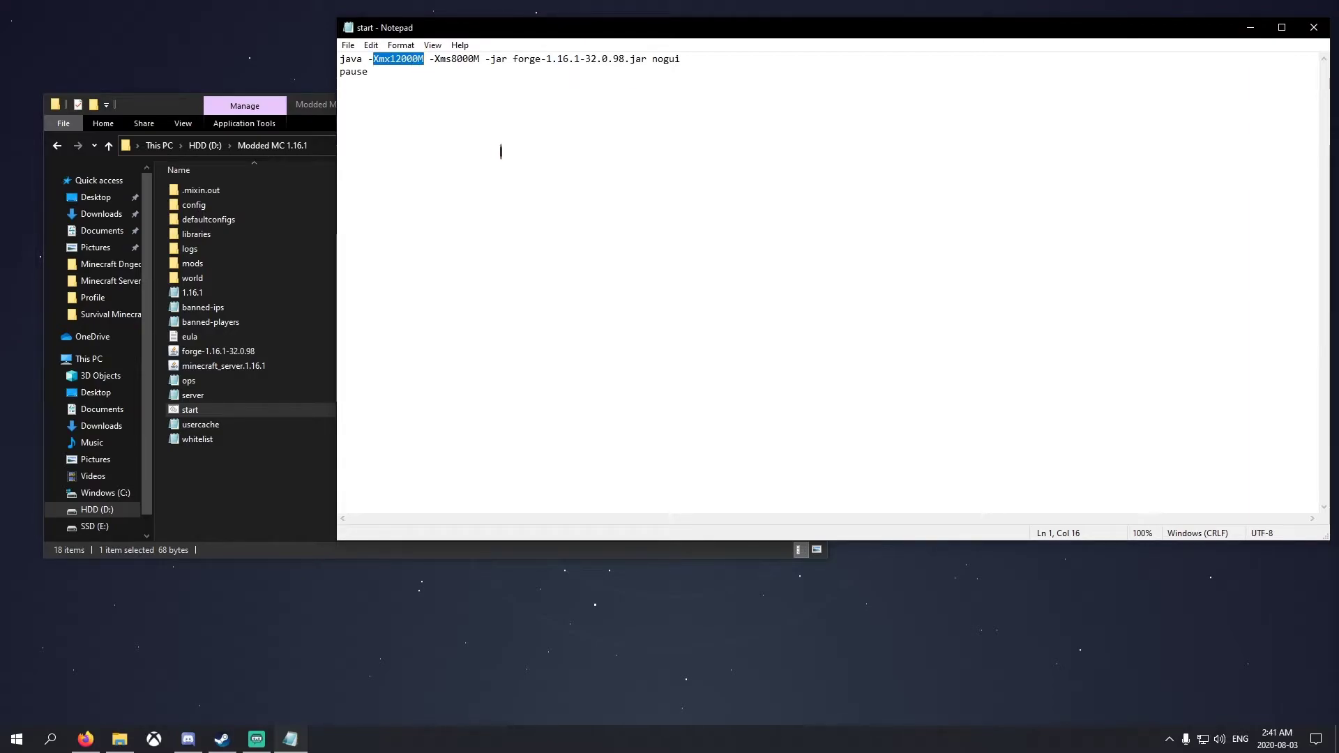
left_click_drag(434, 60, 480, 55)
left_click(486, 73)
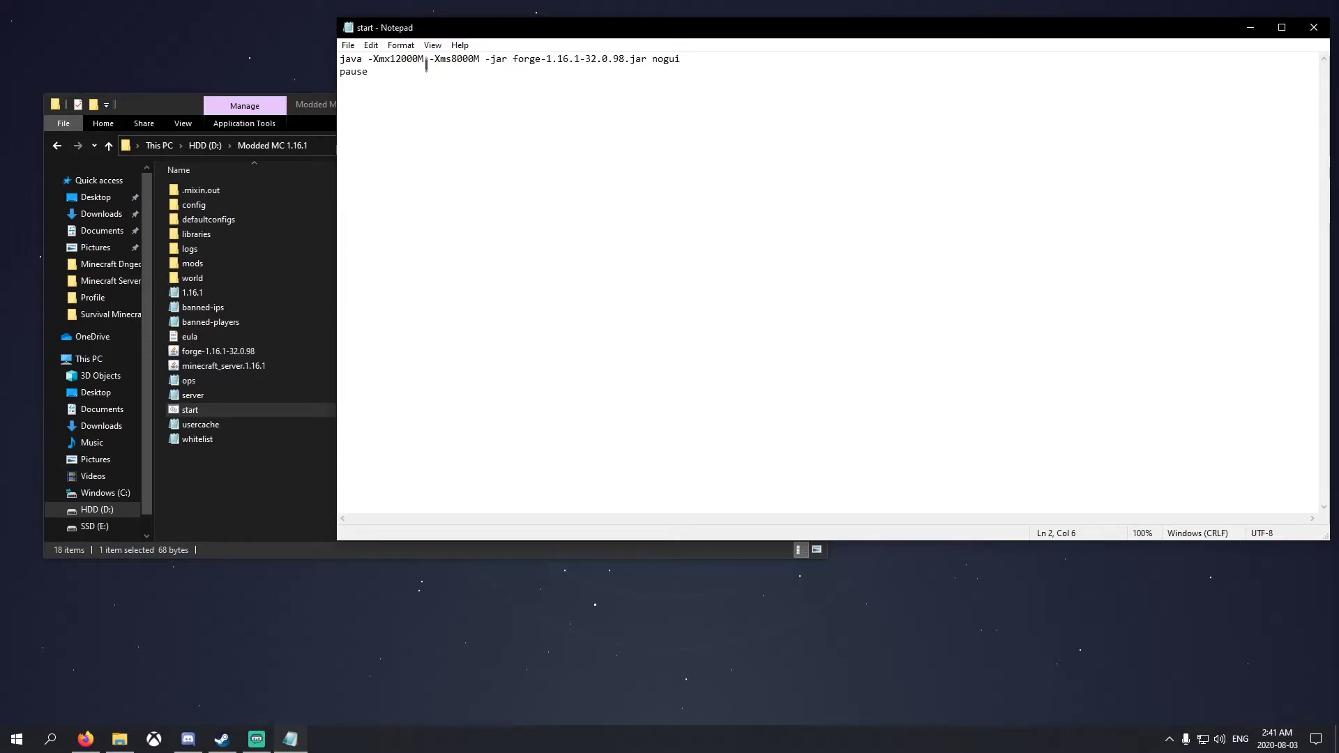
Check the M units and the 12000 and 8000 memory numbers in the script
left_click_drag(420, 59, 425, 59)
left_click_drag(474, 60, 480, 60)
left_click(406, 70)
left_click_drag(391, 58, 475, 59)
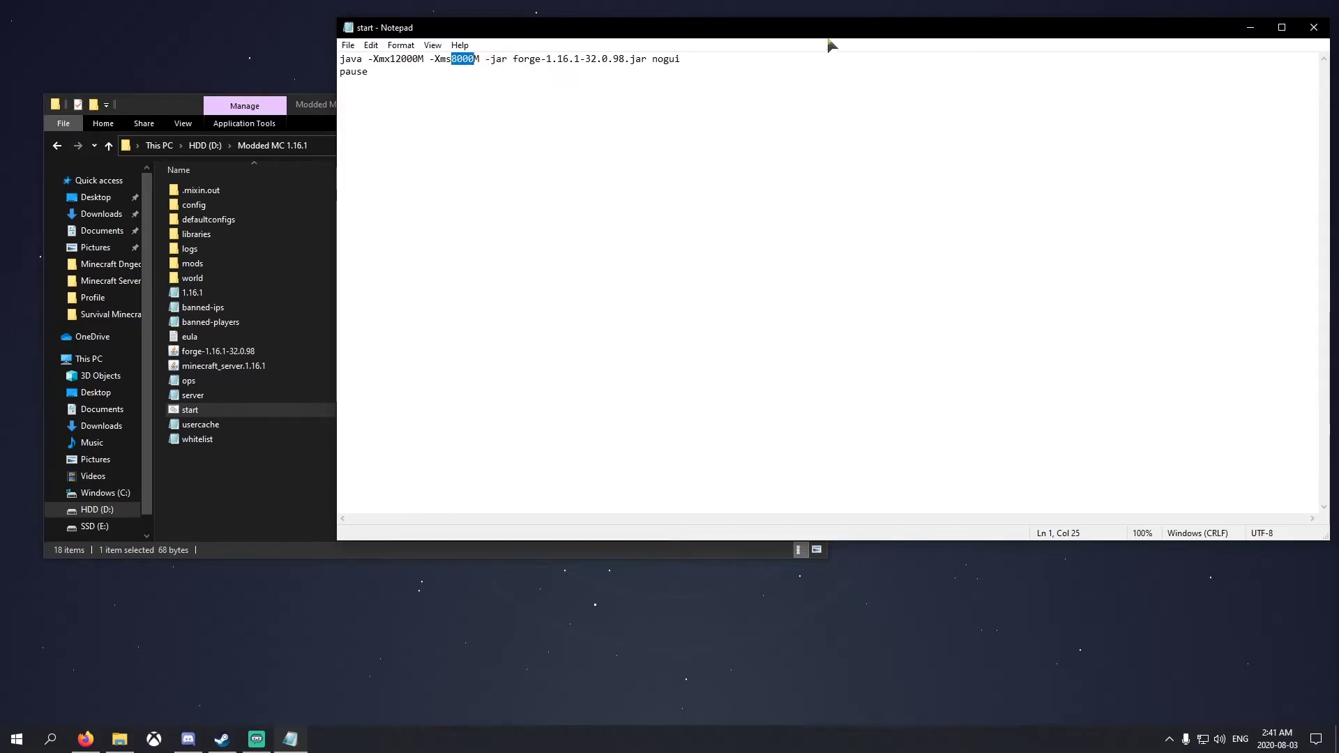
left_click(570, 170)
Close Notepad without saving and move the Explorer window up and left
left_click(348, 45)
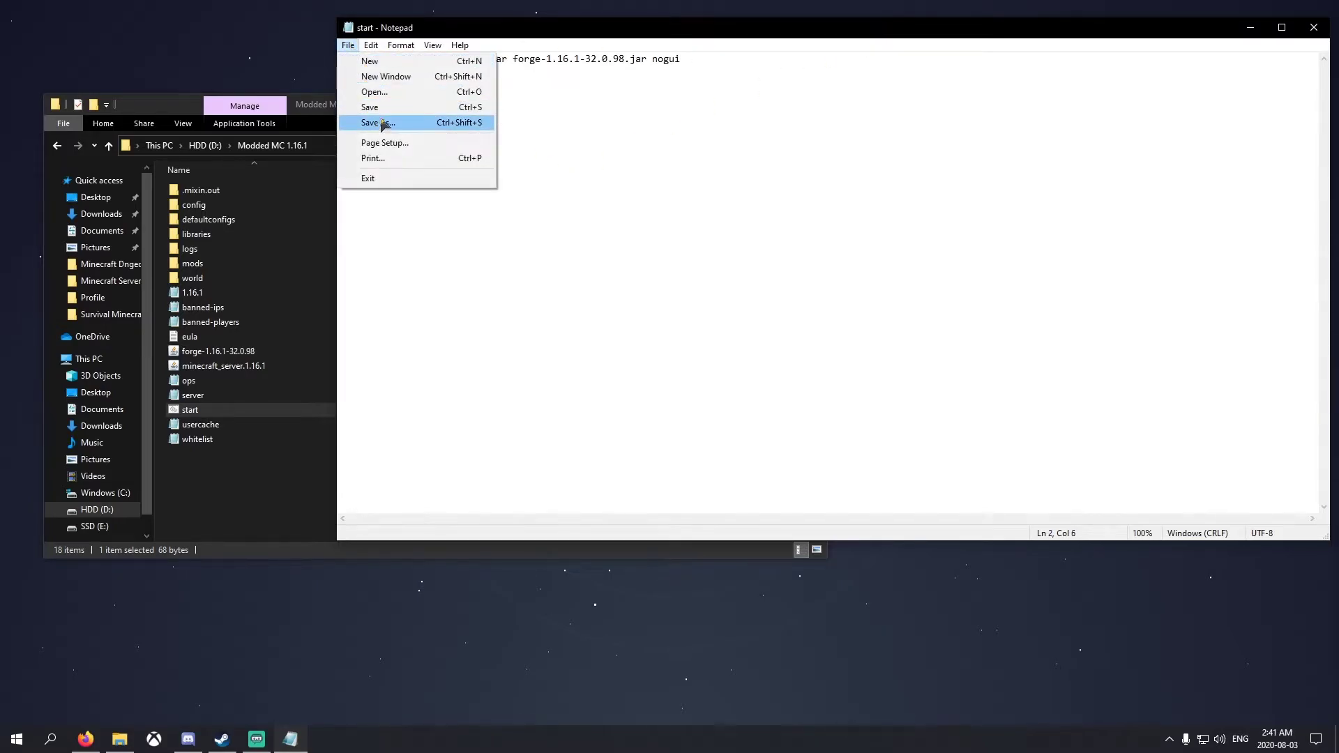
left_click(1313, 28)
left_click(1312, 28)
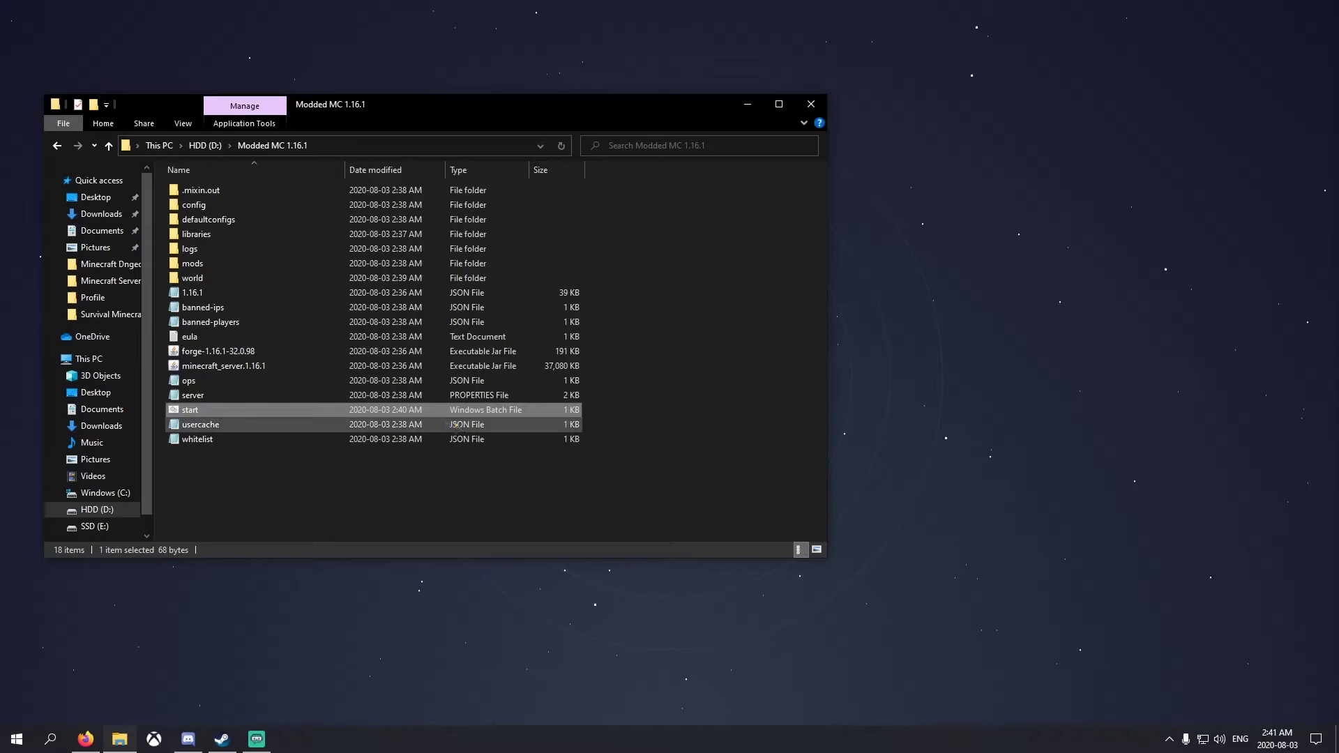
left_click(296, 487)
left_click_drag(318, 113, 306, 42)
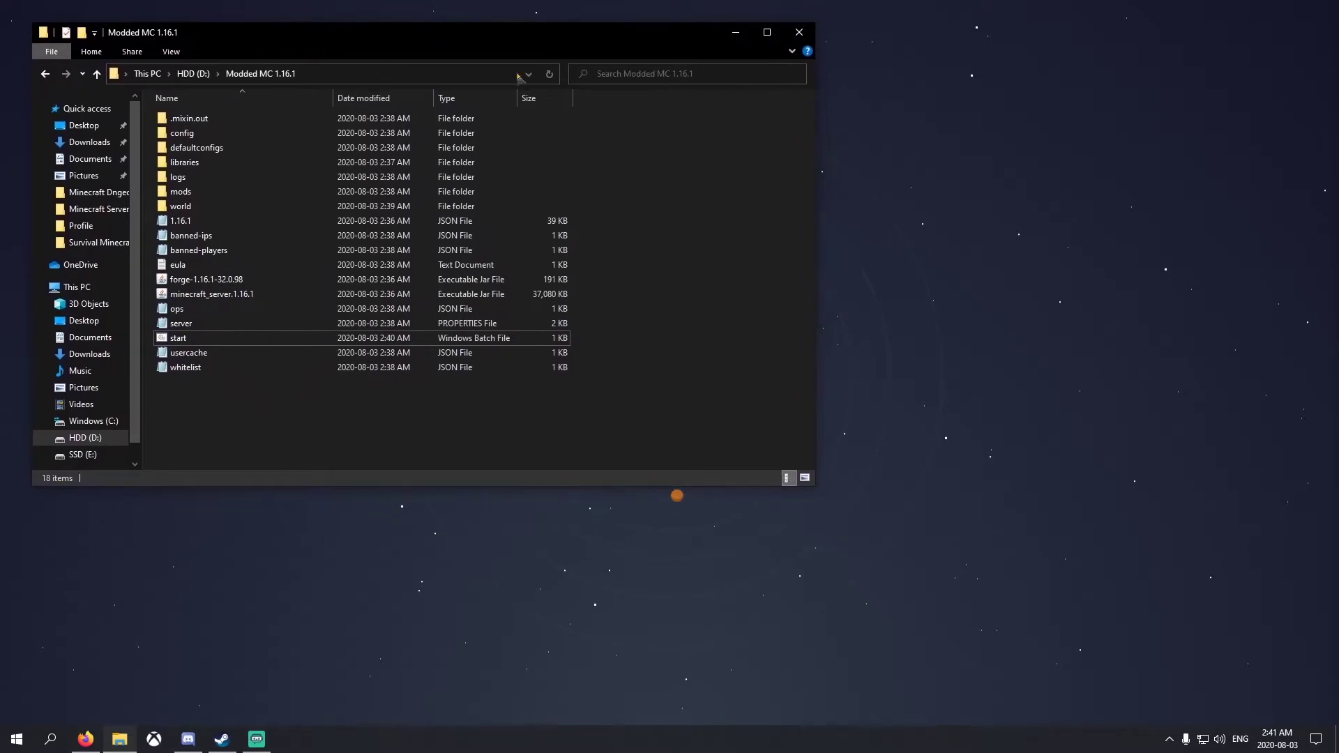
Minimize Explorer and load vpn.net in a new Firefox tab
left_click(735, 33)
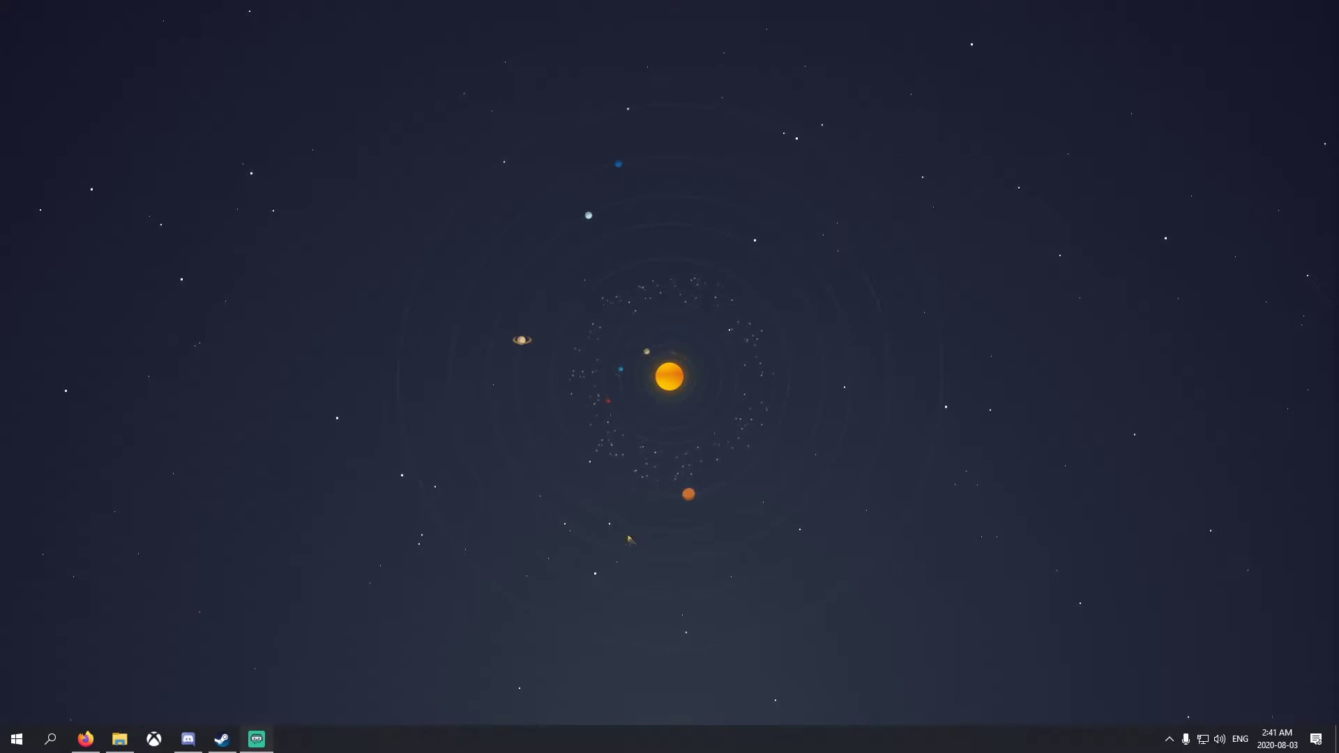
left_click(85, 739)
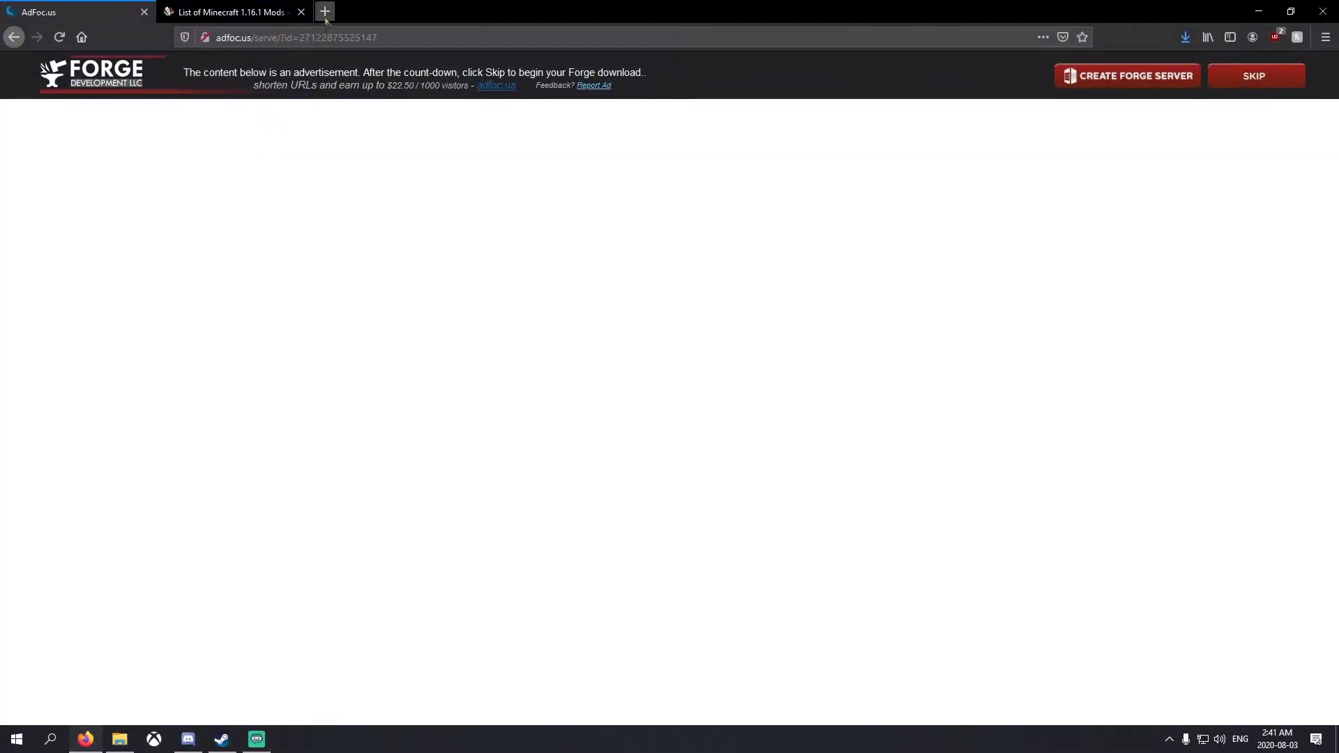
left_click(326, 18)
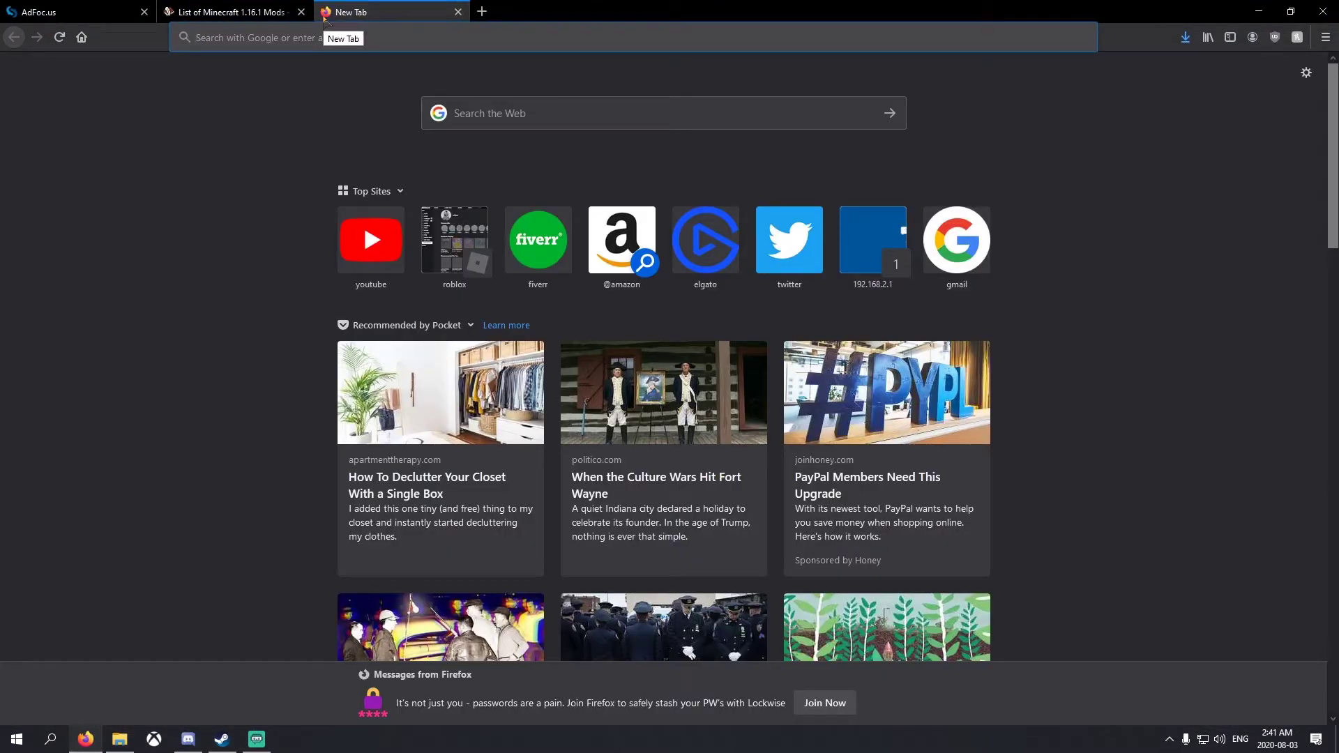
type("vpn.net")
key("Return")
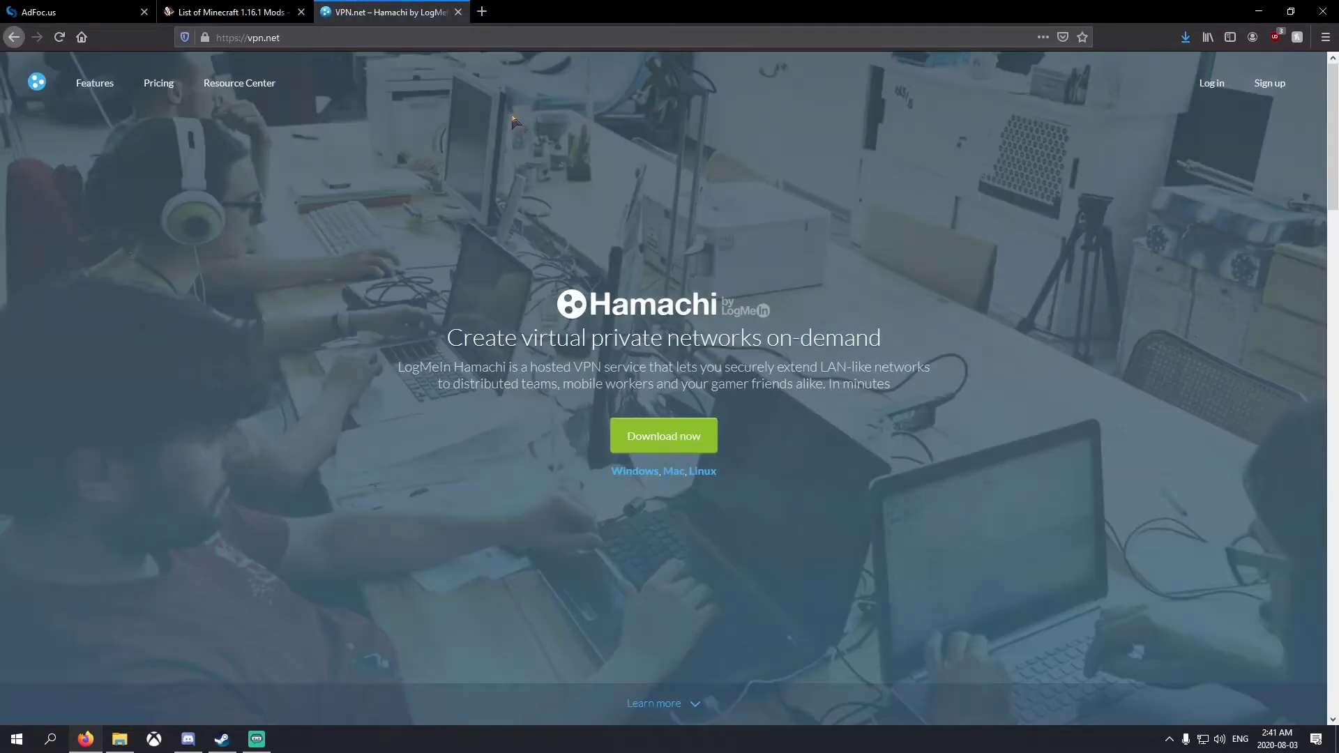
Download the hamachi.msi installer into Downloads, then minimize Firefox
left_click(669, 440)
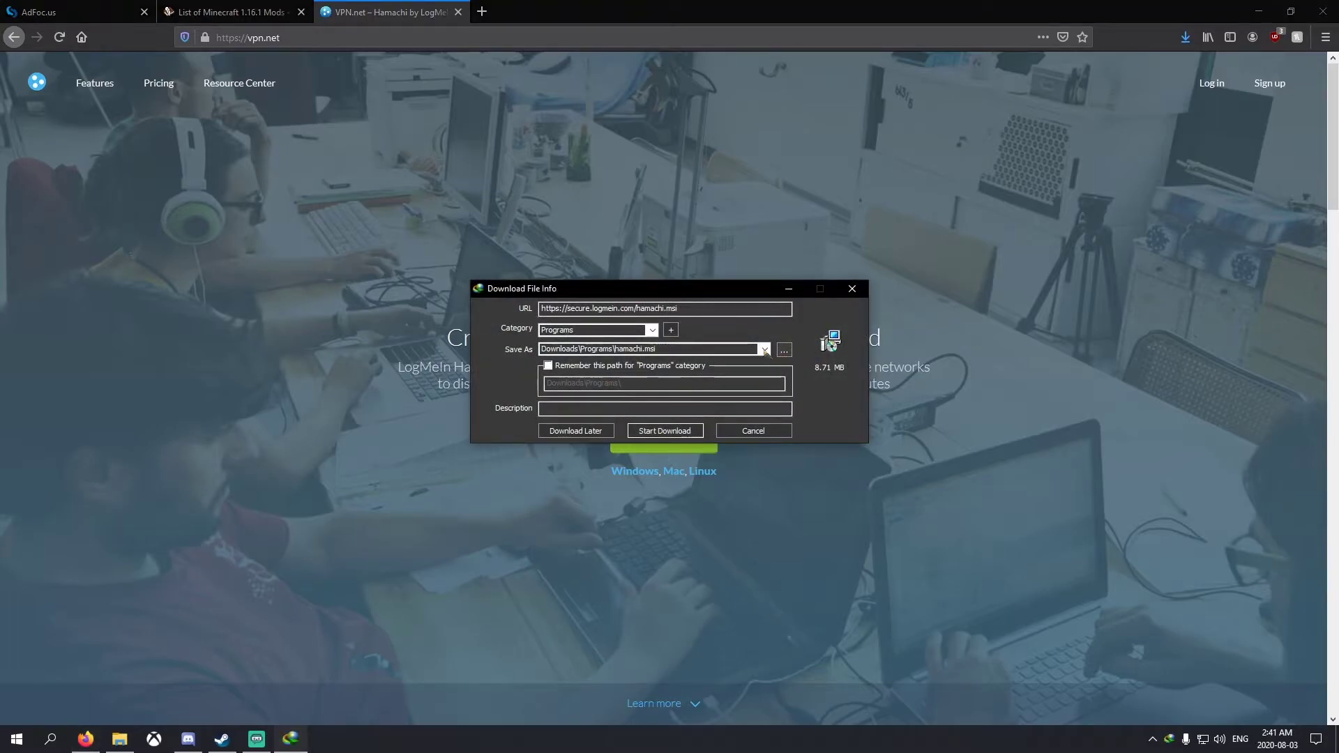
left_click(784, 351)
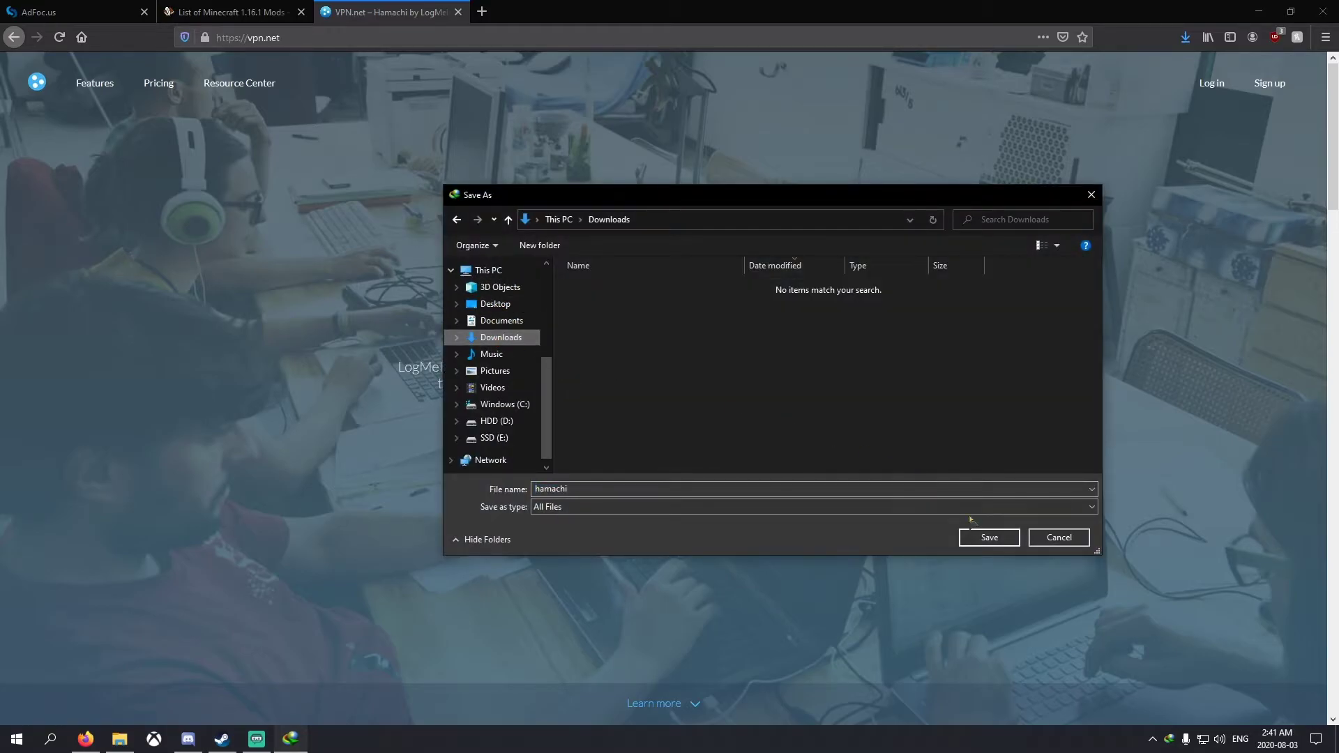
left_click(989, 537)
left_click(669, 433)
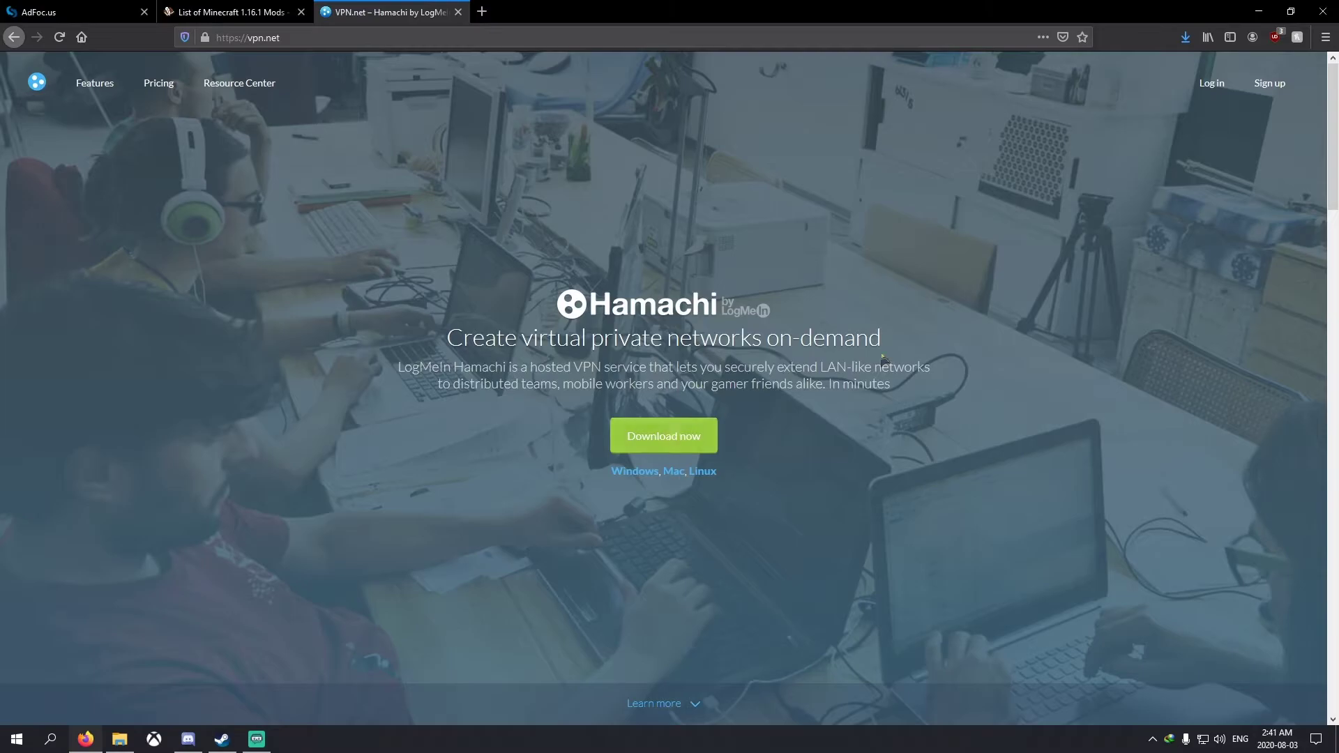
left_click(1259, 11)
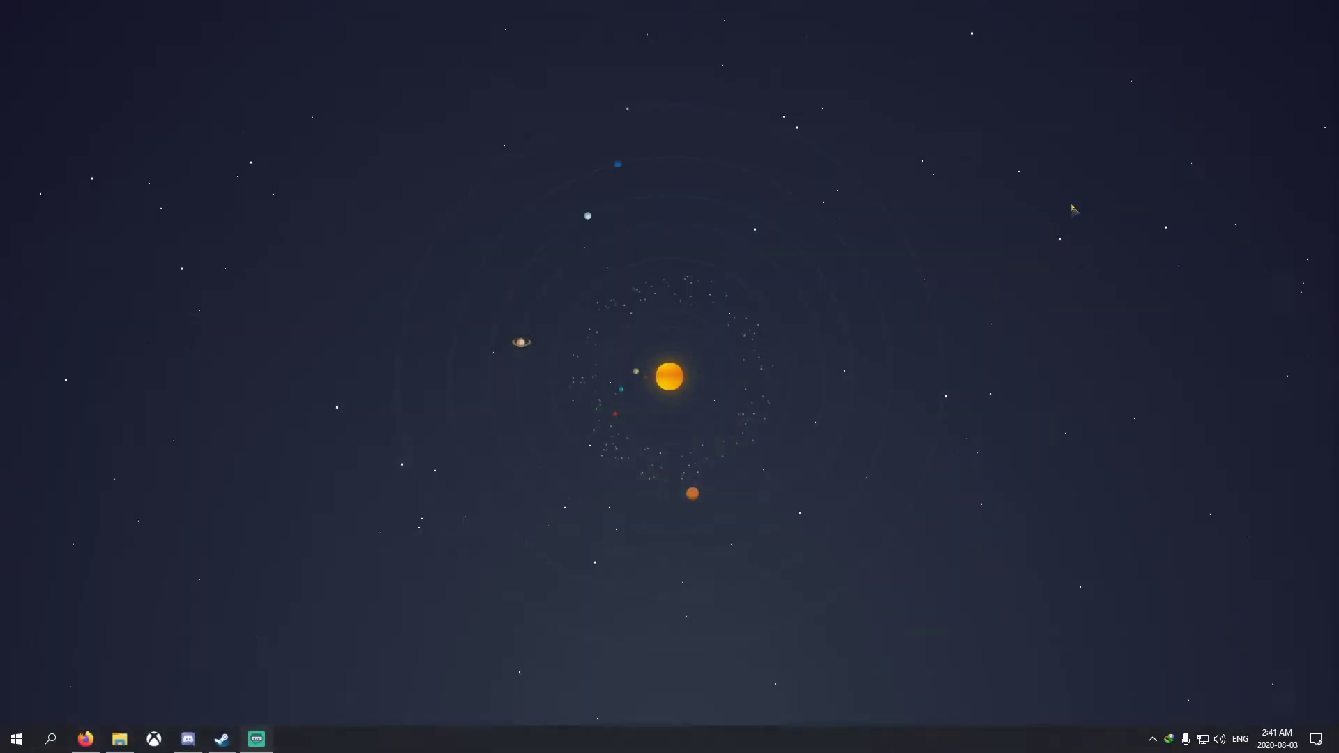
Run the hamachi installer from Downloads and cancel its setup
left_click(119, 739)
left_click(77, 142)
double_click(178, 138)
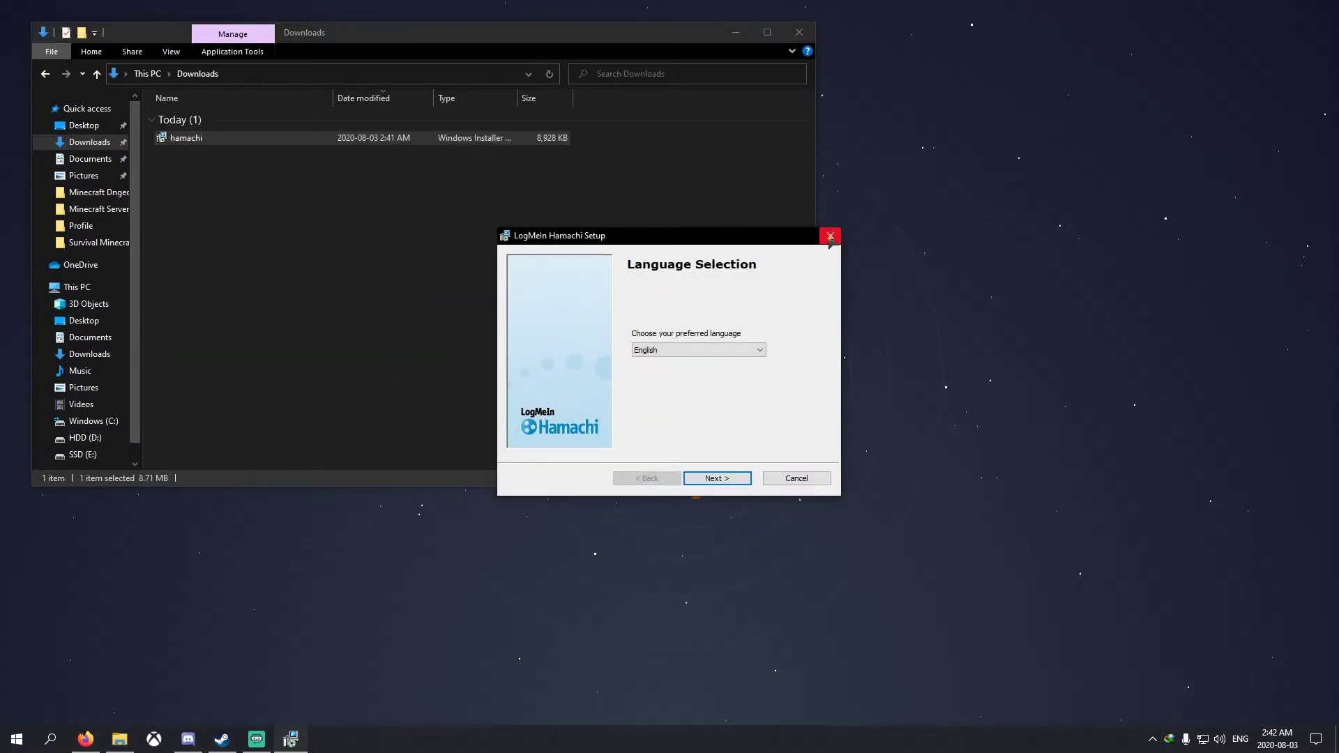
left_click(830, 237)
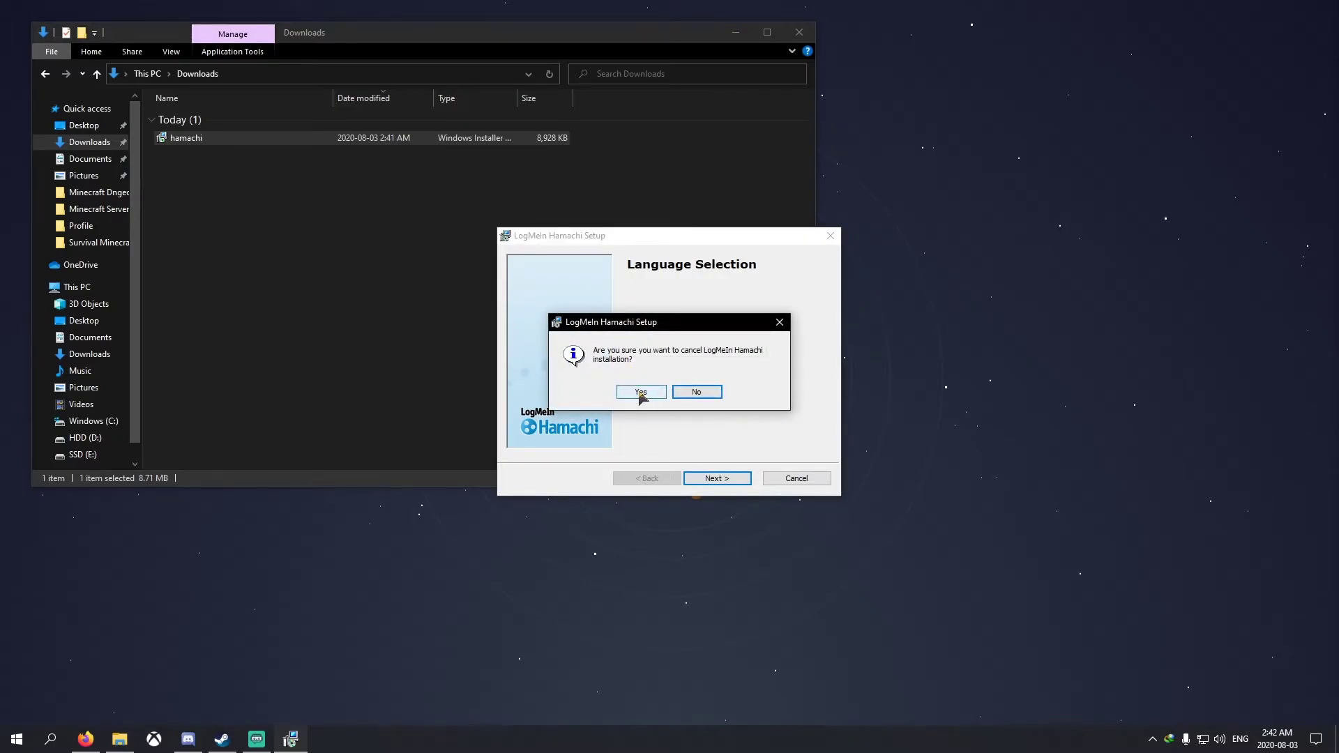
left_click(641, 393)
Delete the hamachi installer from the Downloads folder
left_click(502, 159)
left_click(469, 140)
key("Delete")
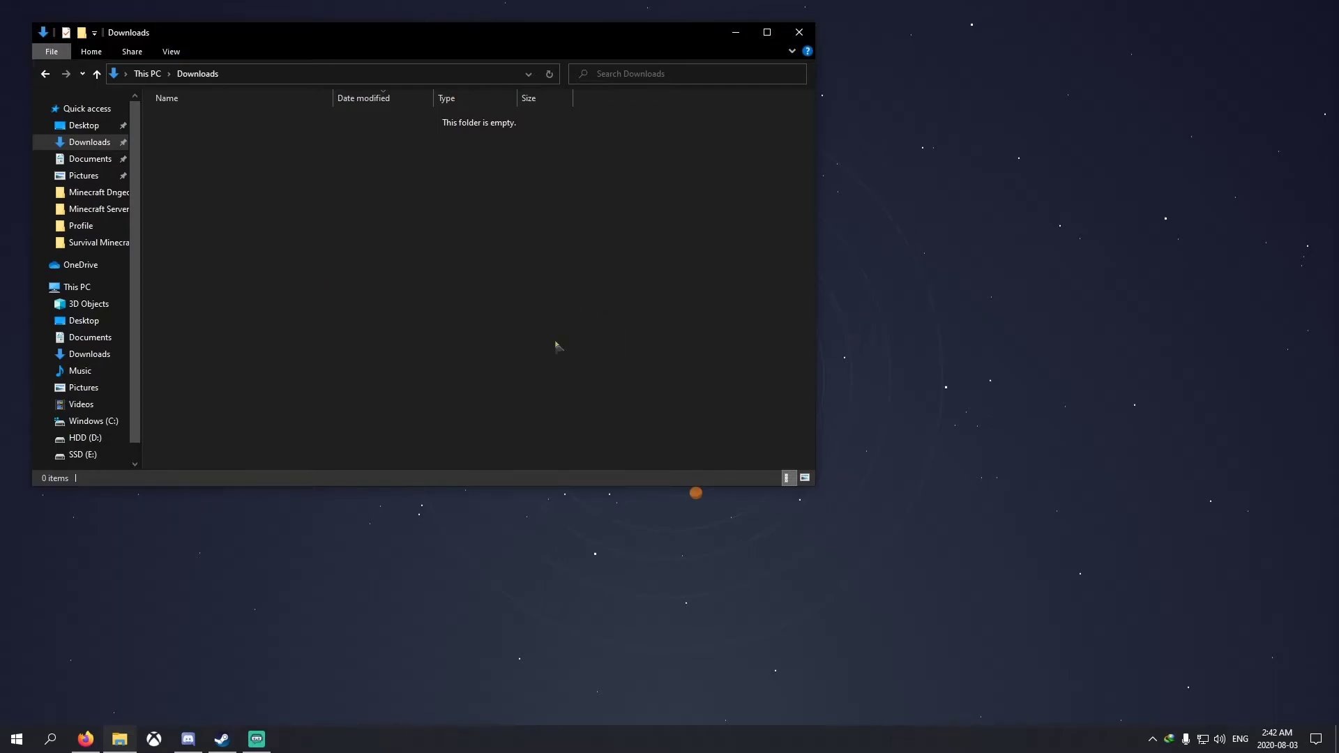
Close Explorer and launch LogMeIn Hamachi by searching 'hama' in the Start menu
left_click(799, 32)
left_click(17, 740)
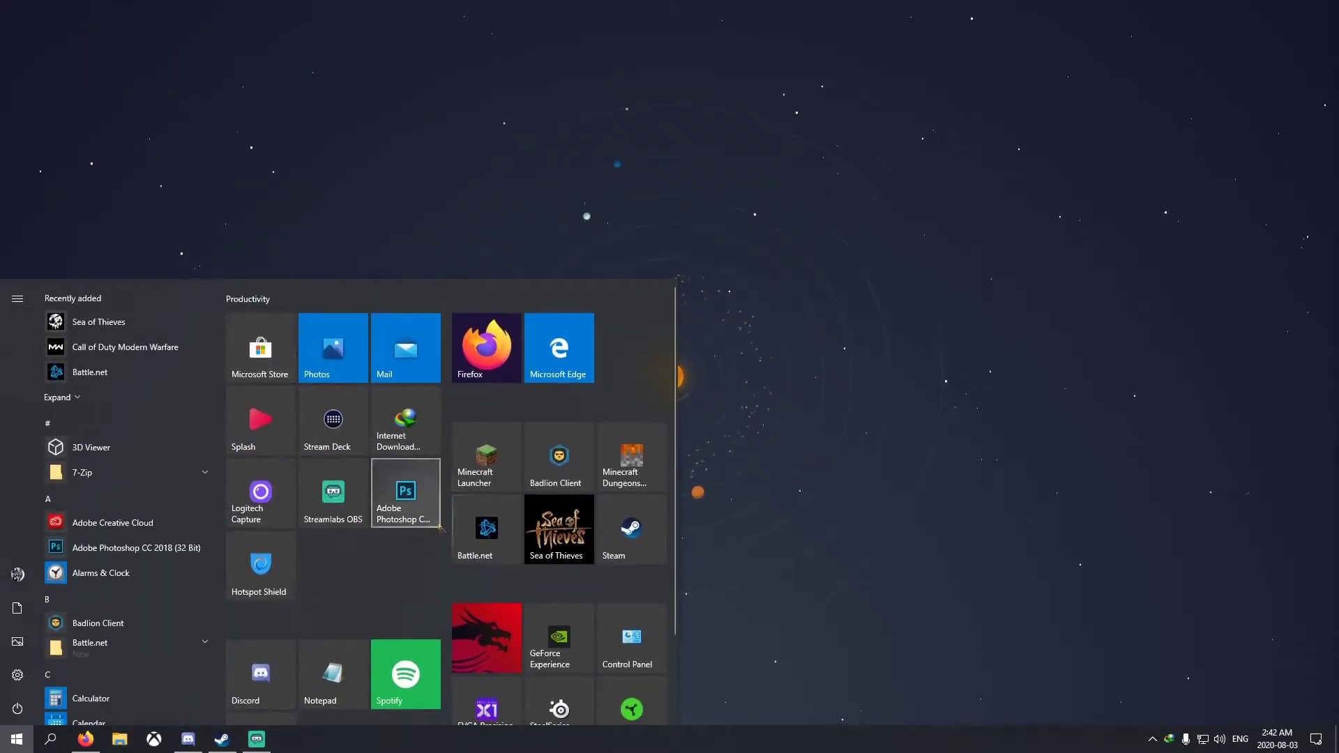
scroll(576, 476, "down", 2)
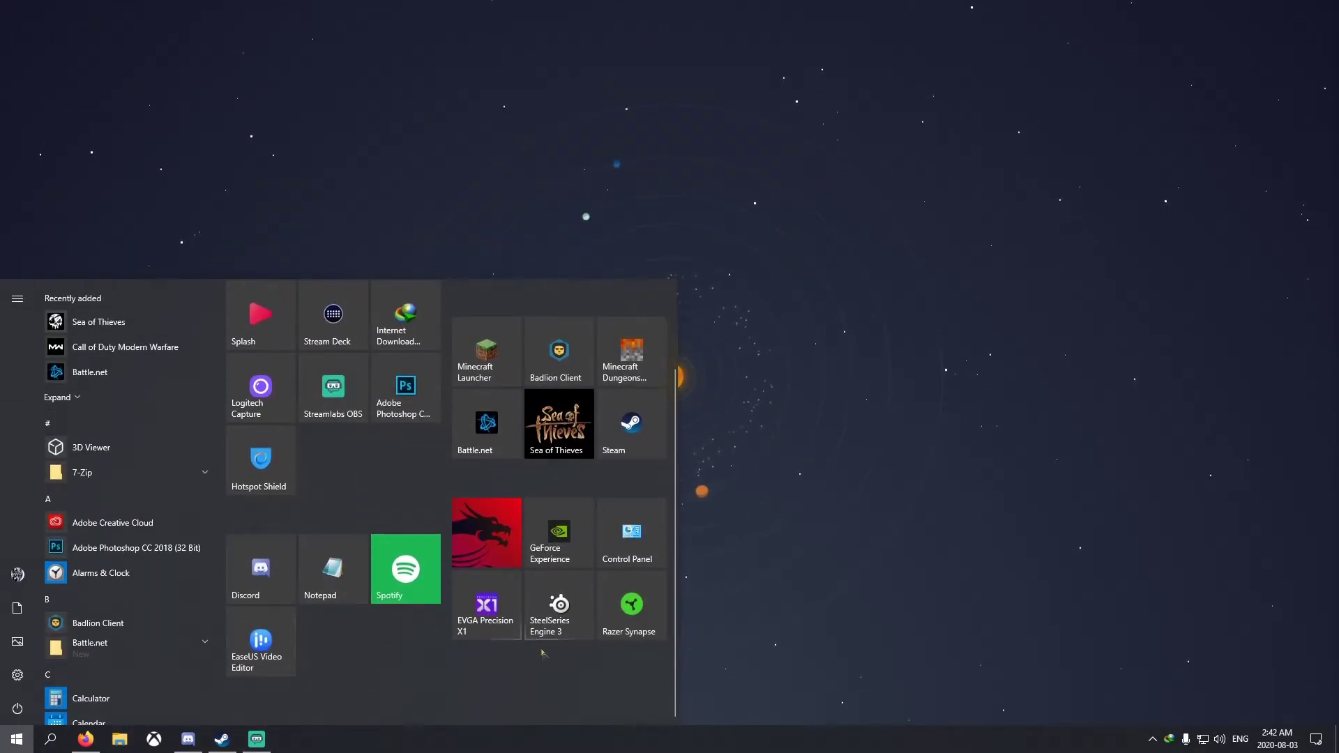
scroll(627, 586, "up", 2)
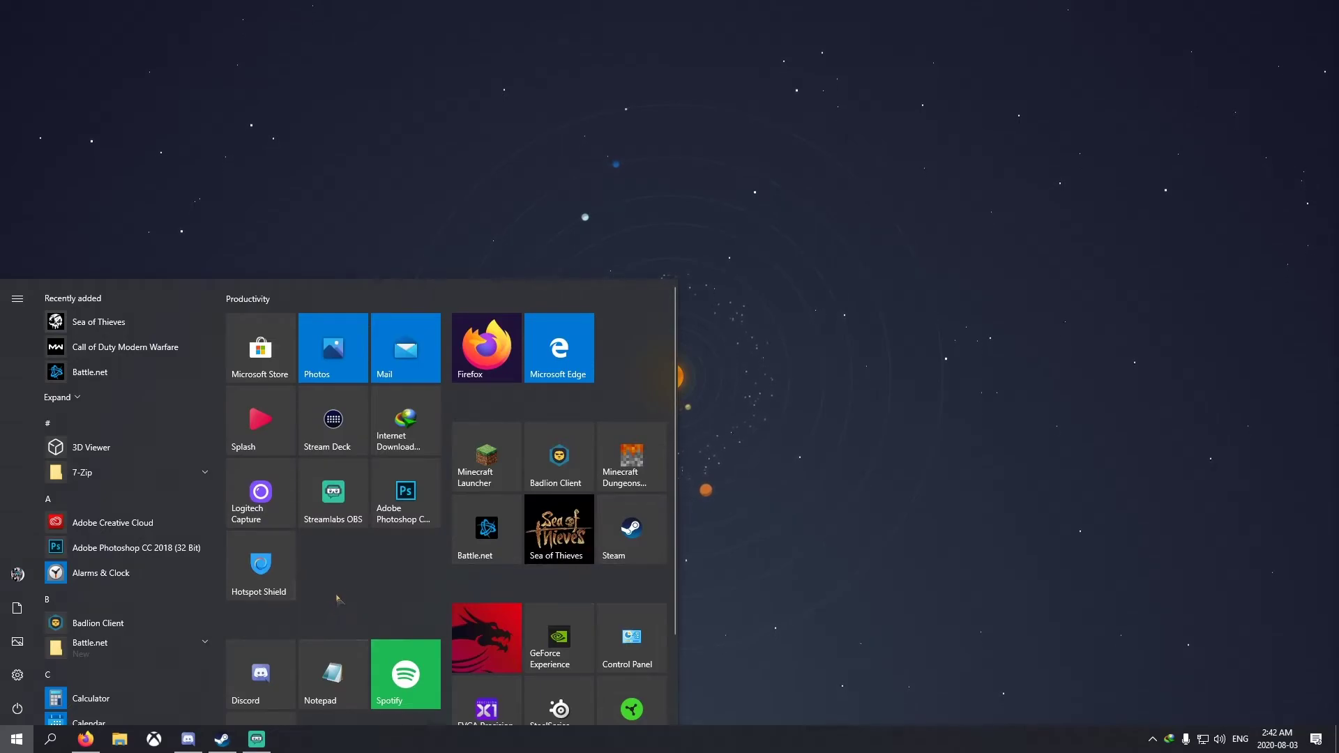
scroll(338, 597, "down", 1)
scroll(340, 593, "up", 1)
type("hama")
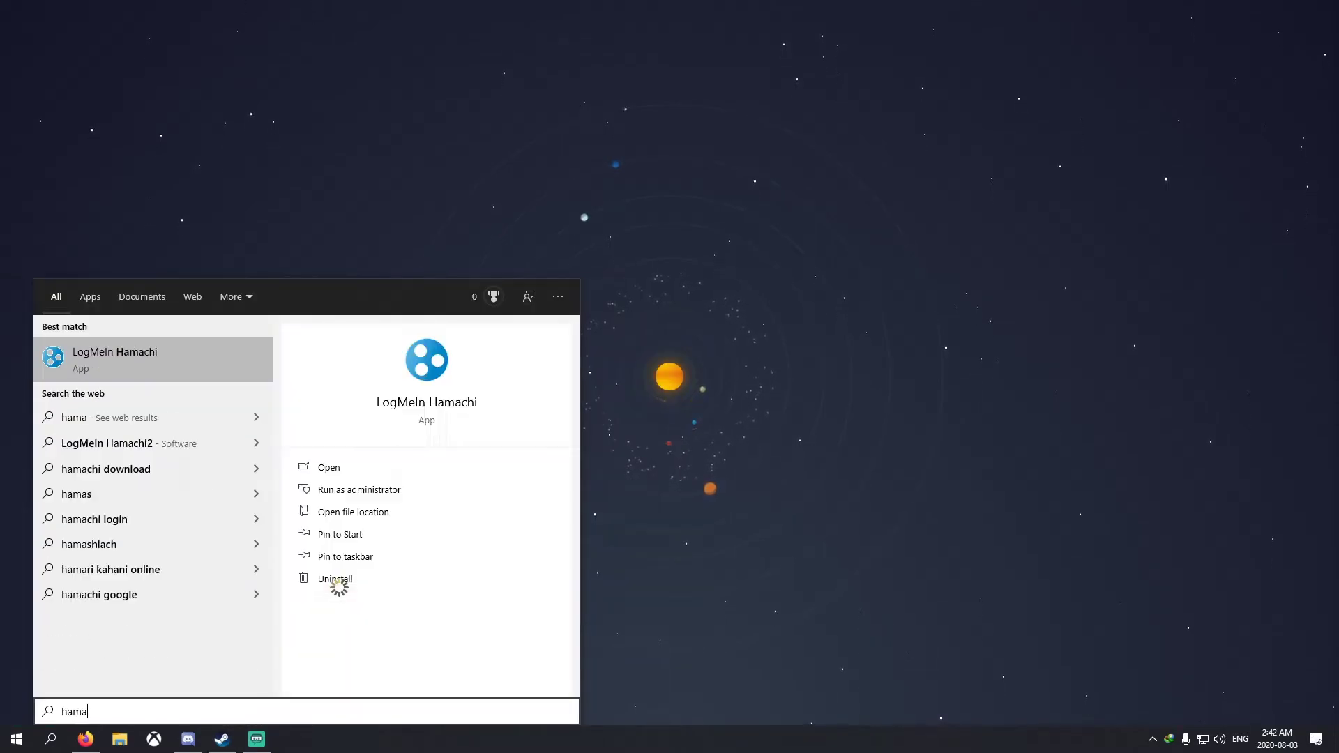
key("Return")
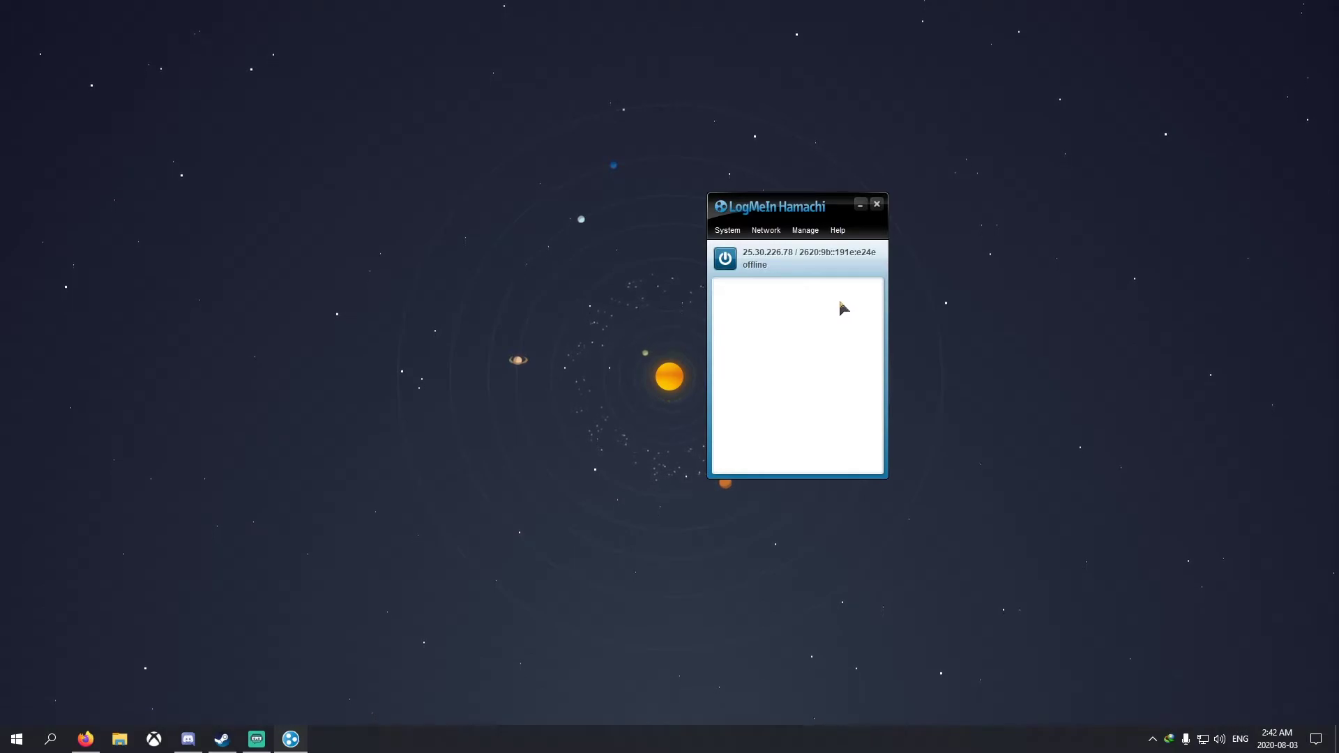
Power Hamachi on, delete the existing network, and centre the Hamachi window
left_click(725, 259)
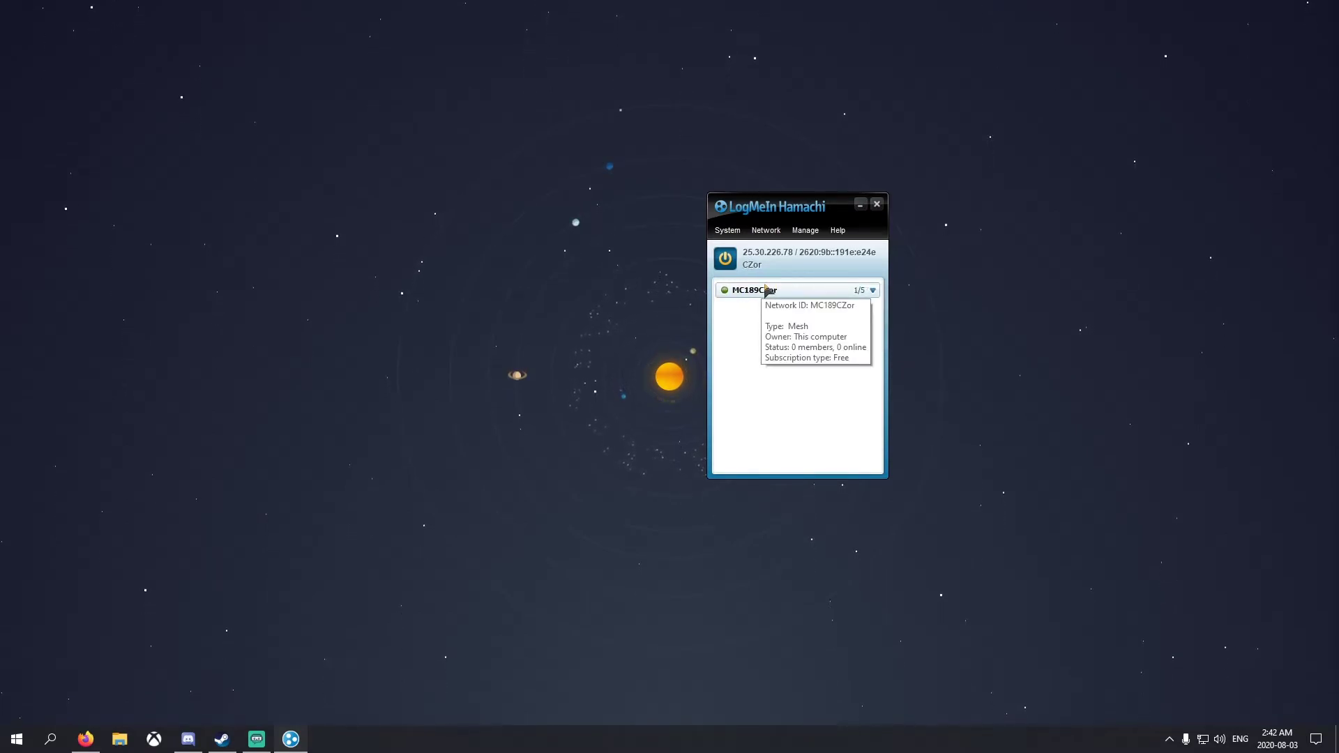
right_click(766, 290)
left_click(801, 359)
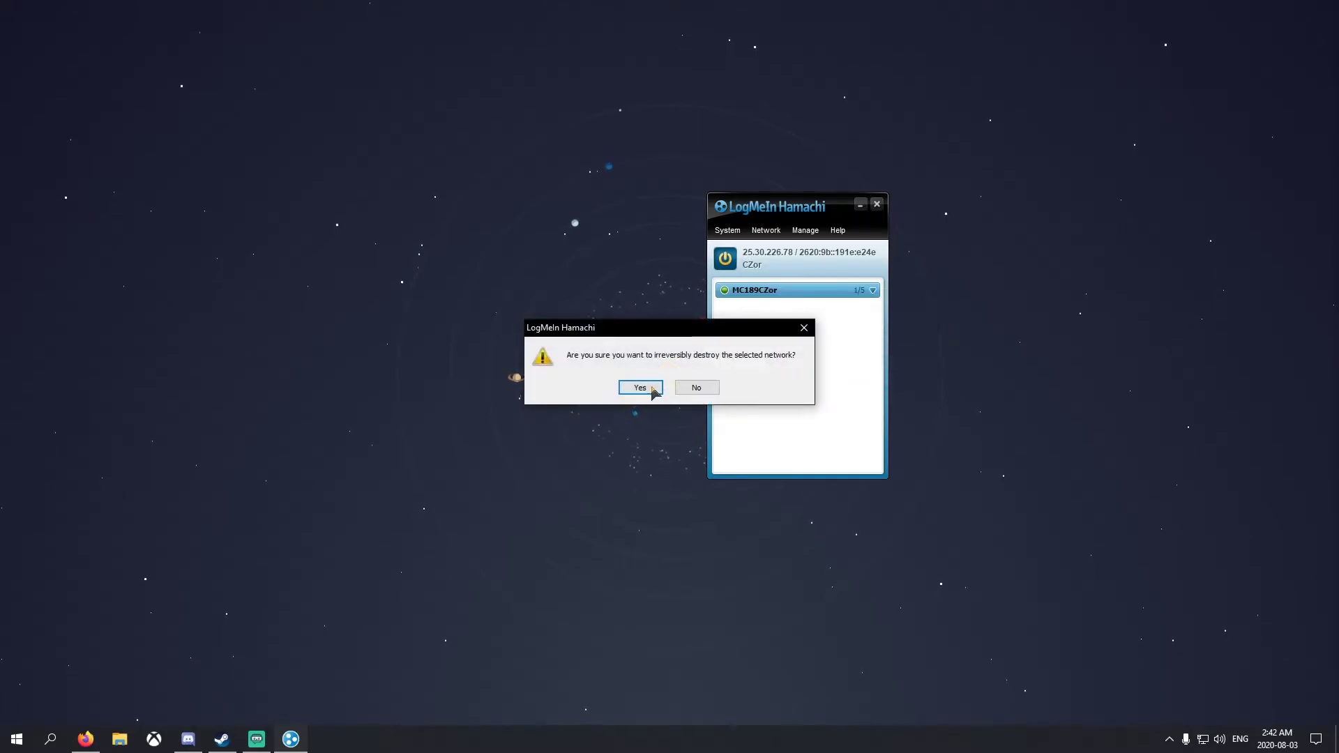
left_click(640, 387)
left_click_drag(774, 206, 659, 197)
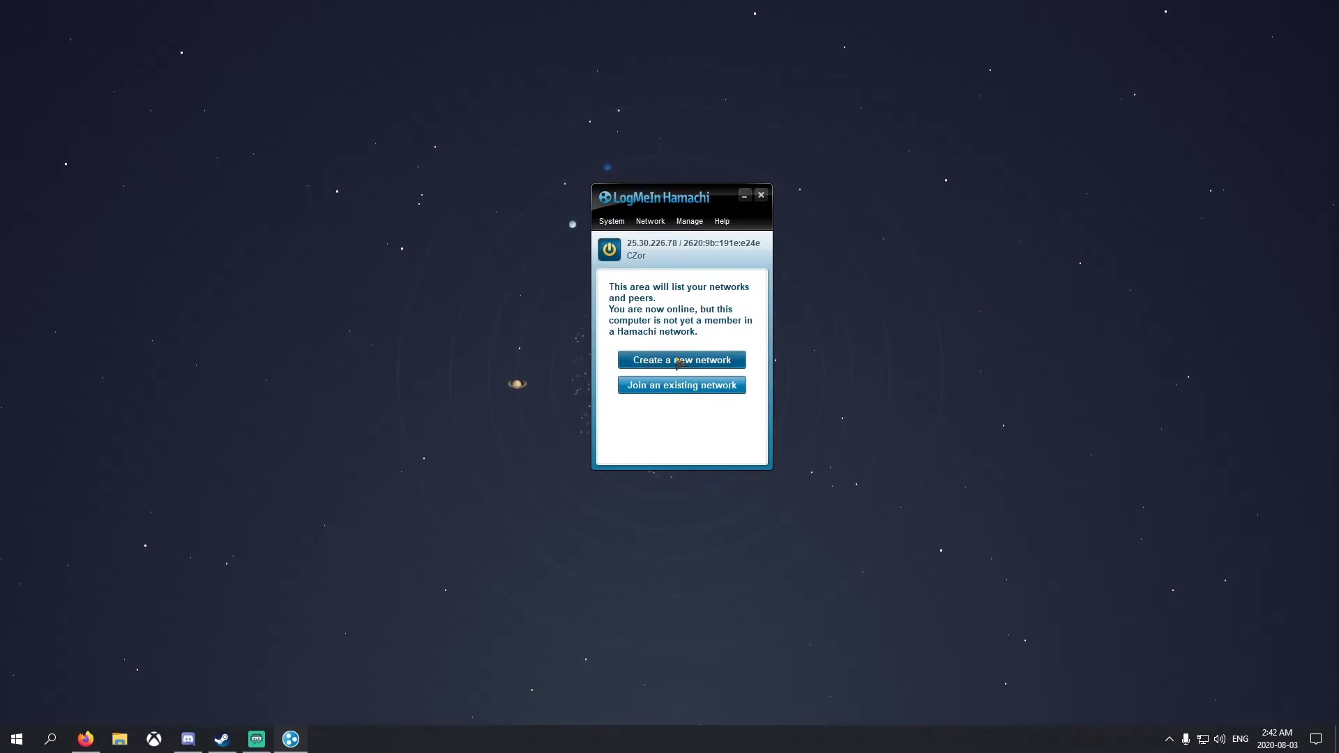
Create the network CZorModdedMC8282 with a password entered and confirmed
left_click(679, 361)
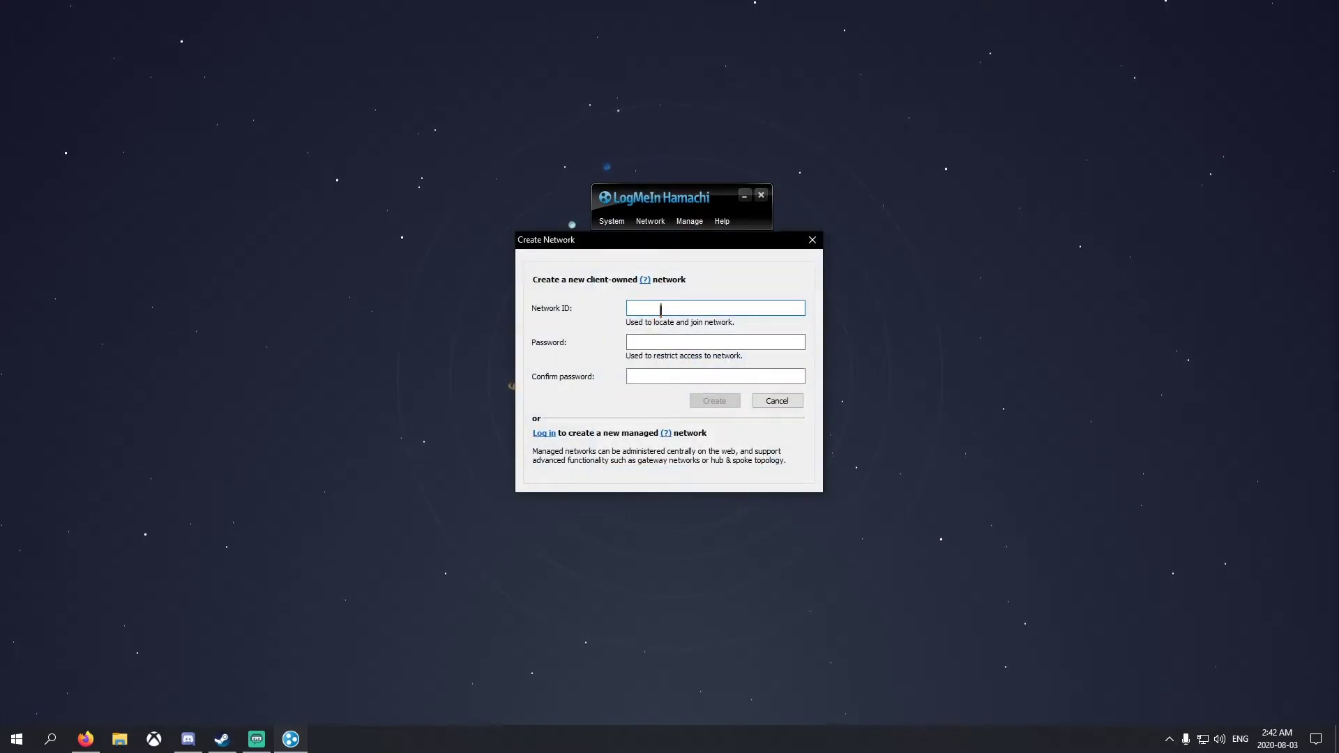
type("CZorModdedMC8282")
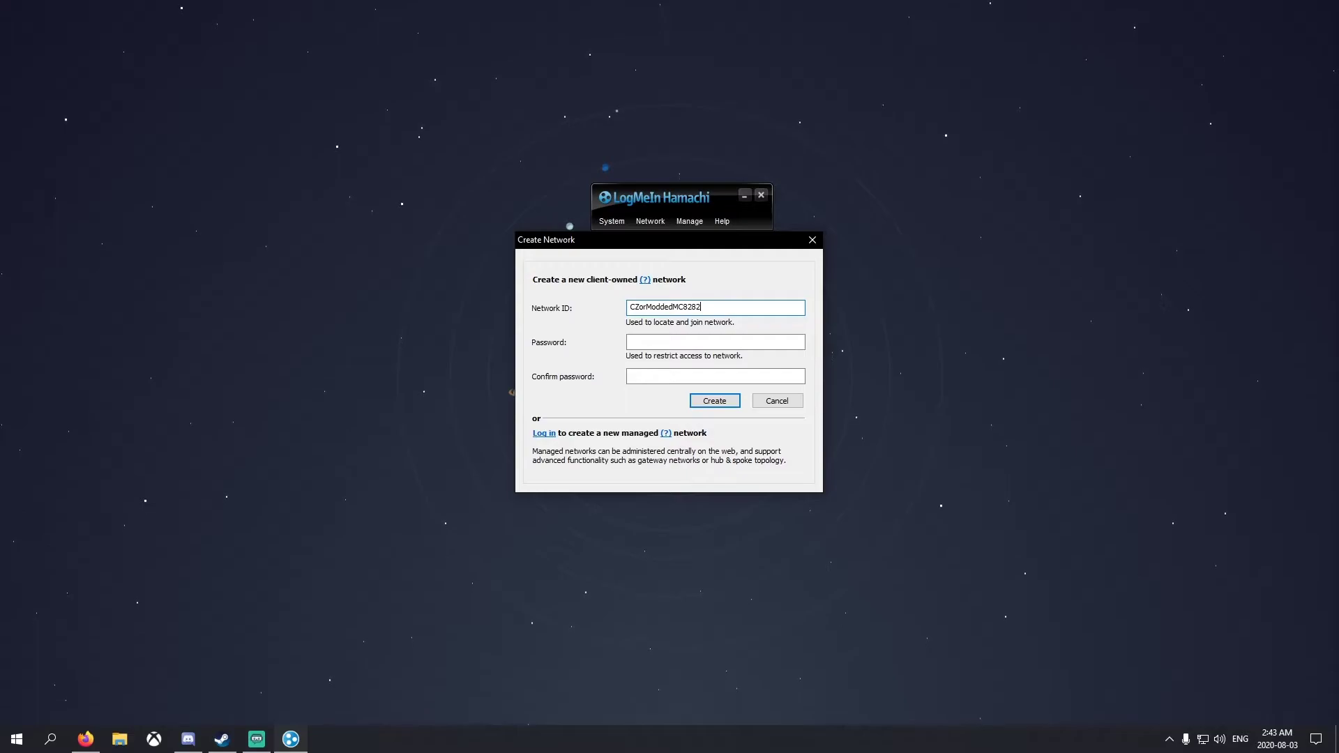
left_click(683, 342)
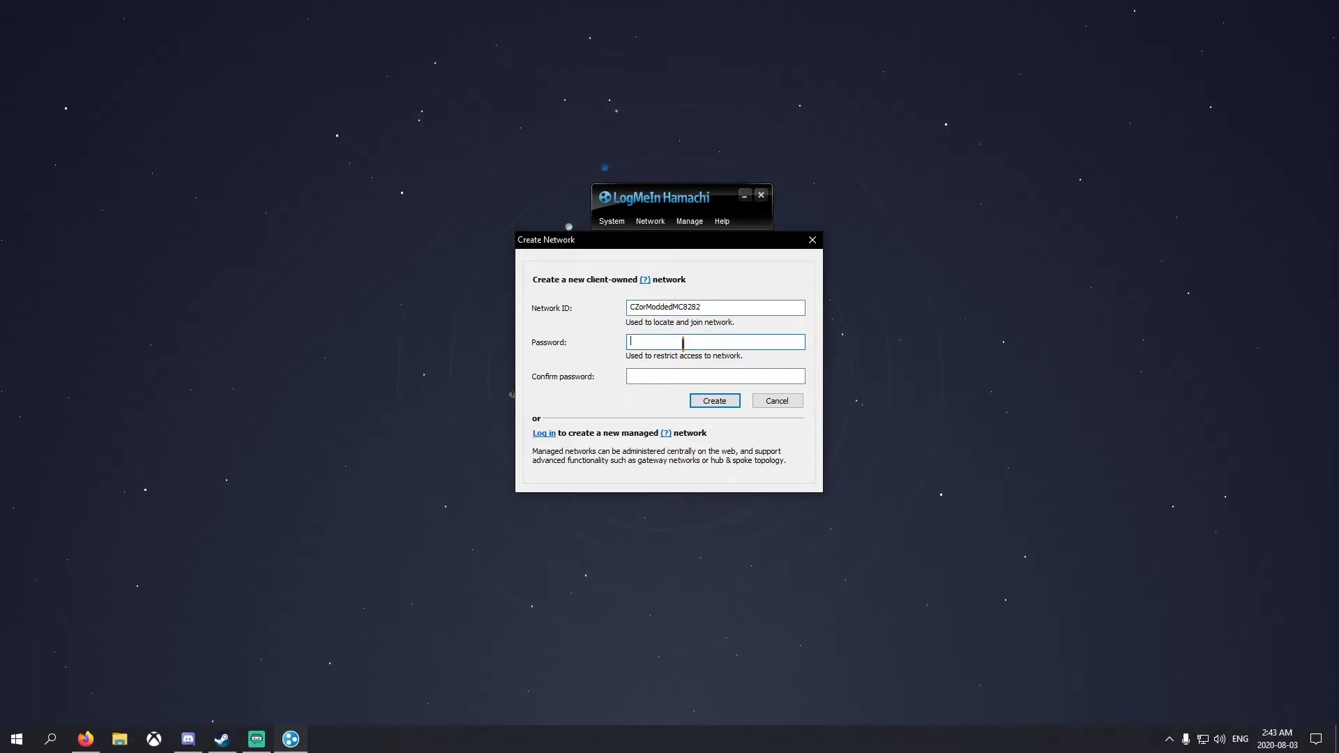
key("Tab")
type("123")
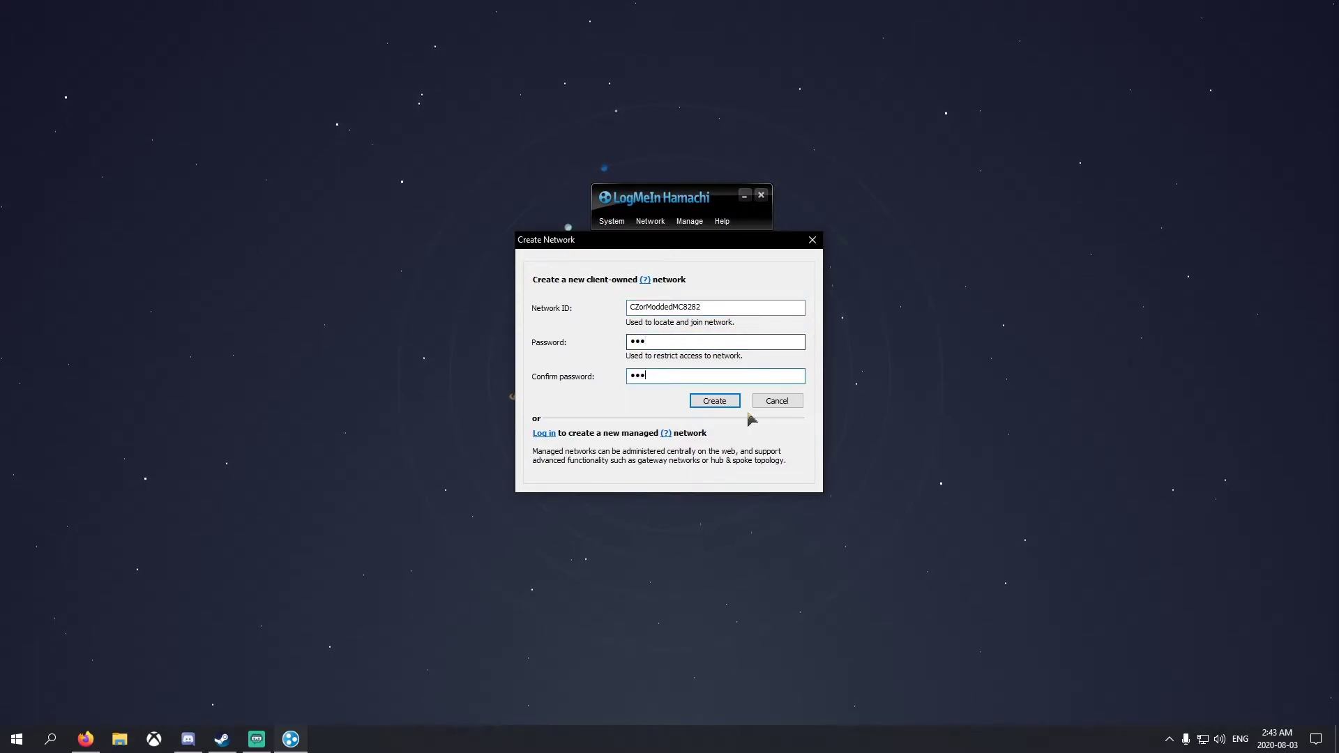
left_click(715, 401)
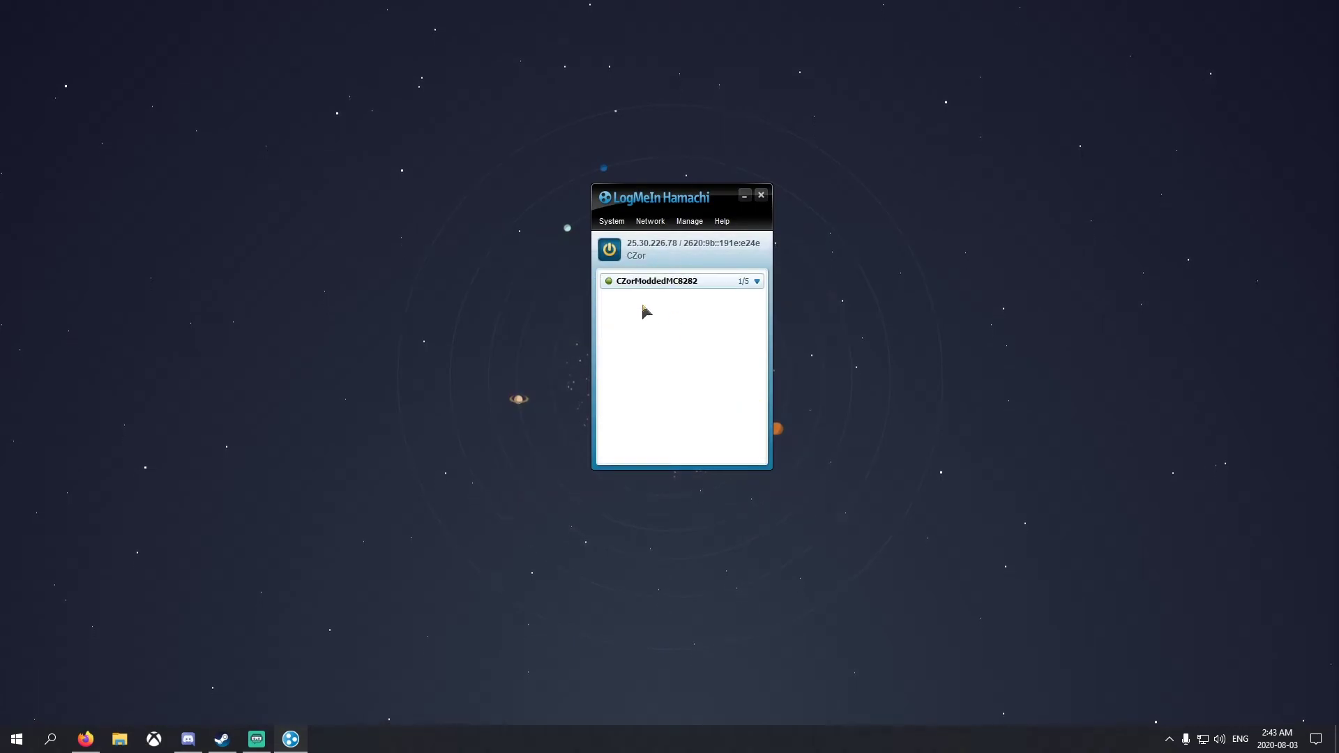
mouse_move(667, 278)
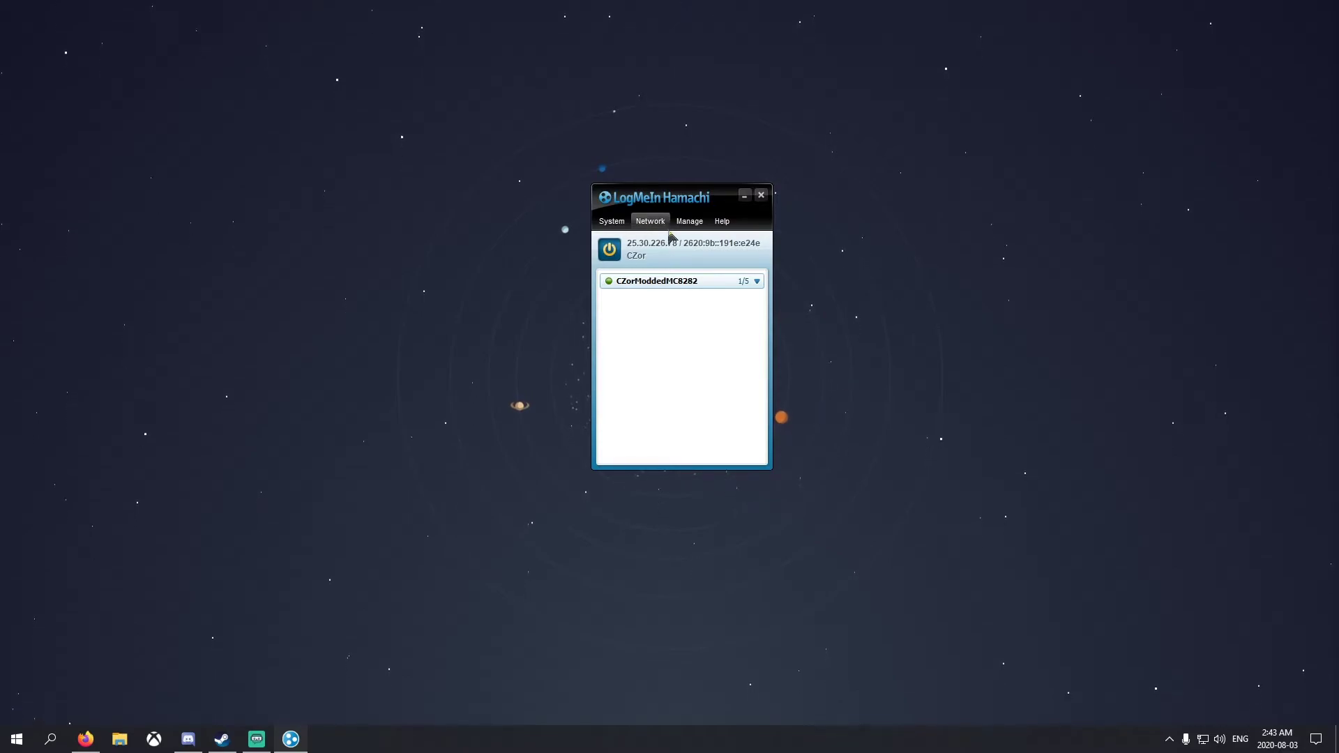
left_click(647, 222)
left_click(659, 255)
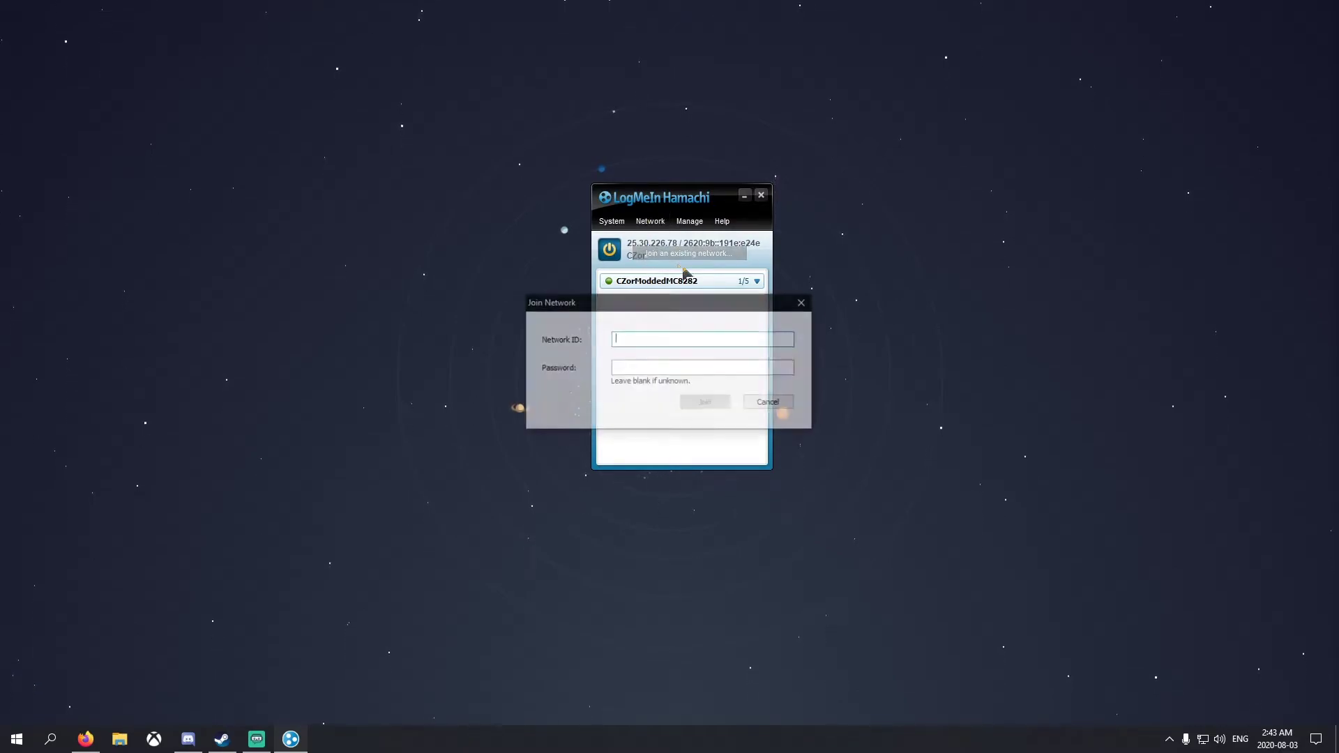
left_click_drag(629, 307, 399, 260)
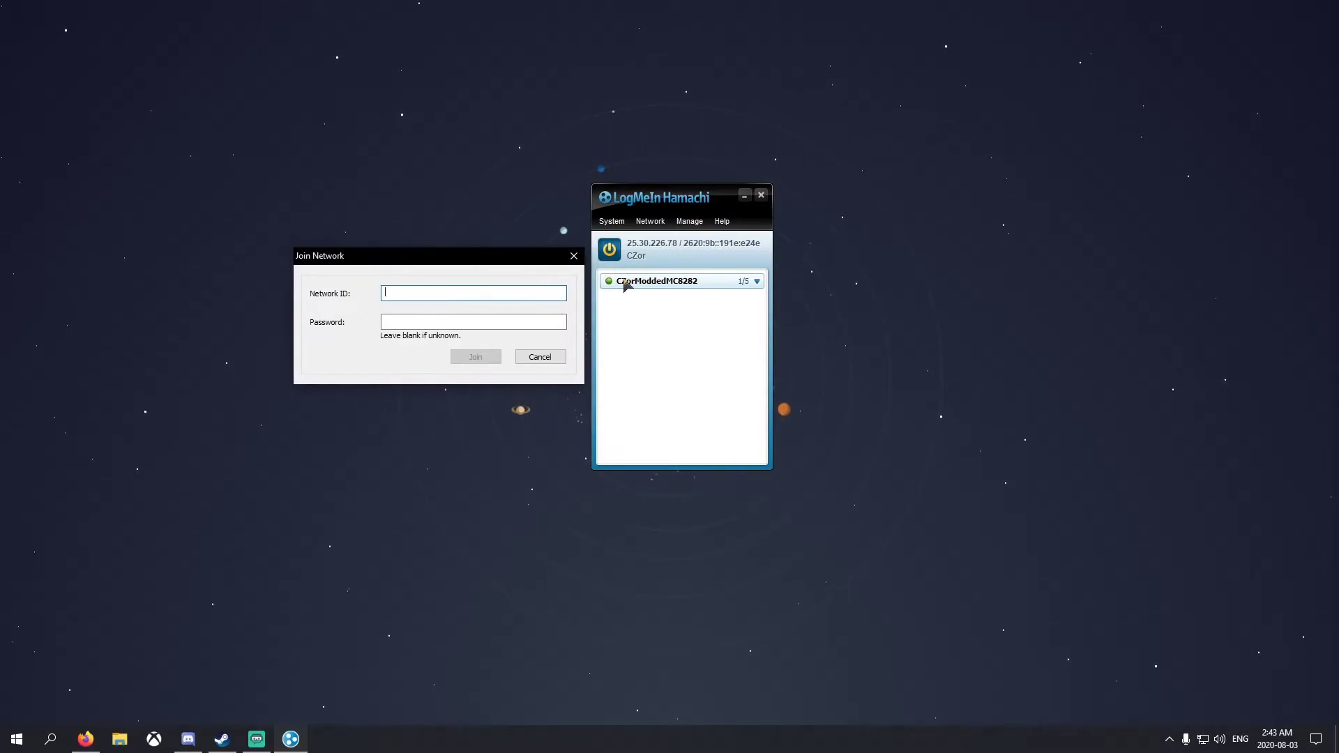
left_click(397, 323)
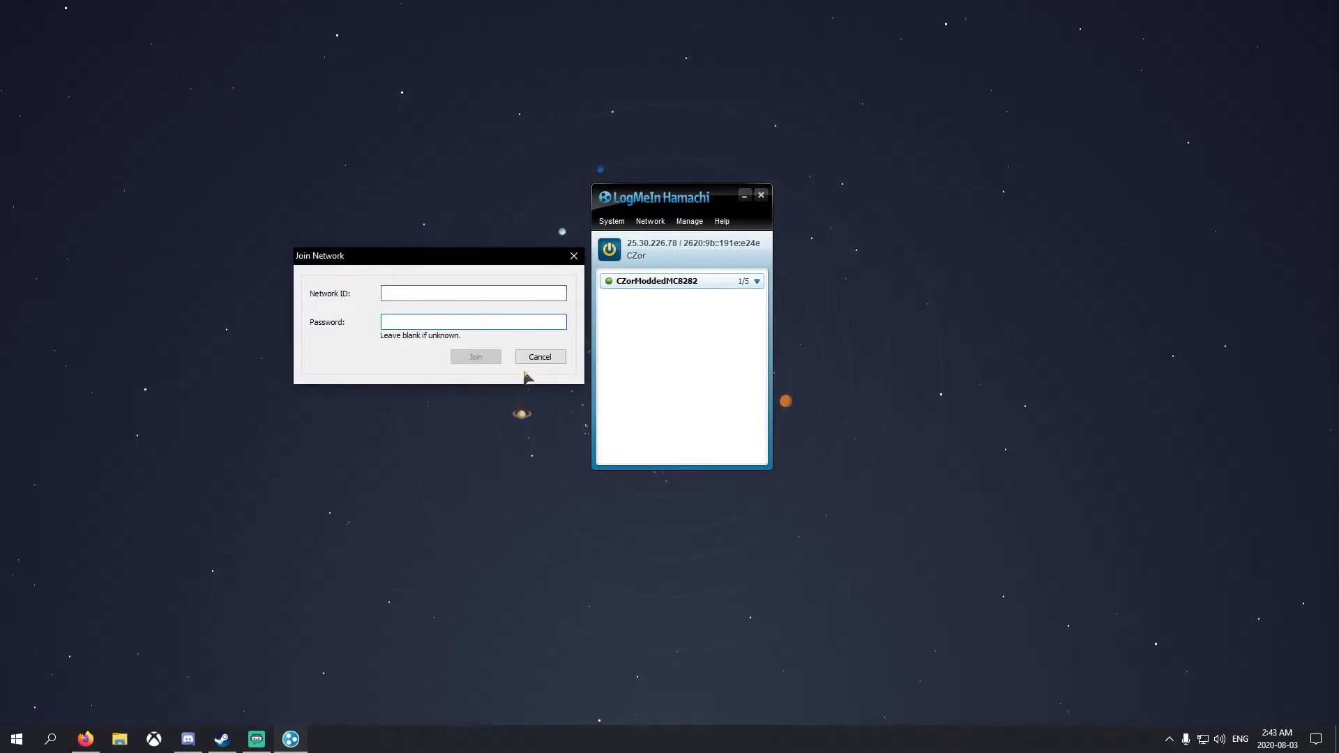
left_click(538, 356)
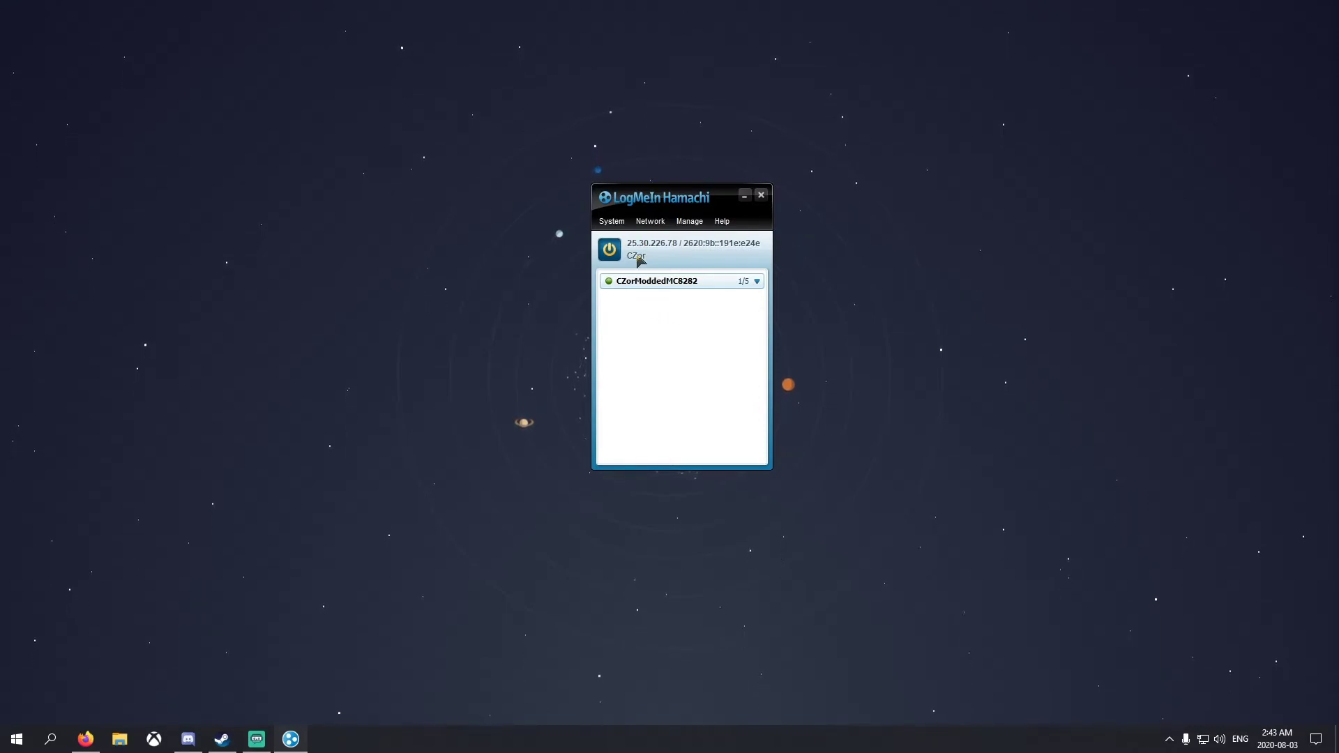
Select the new network and view the client status under System > Preferences
left_click(657, 358)
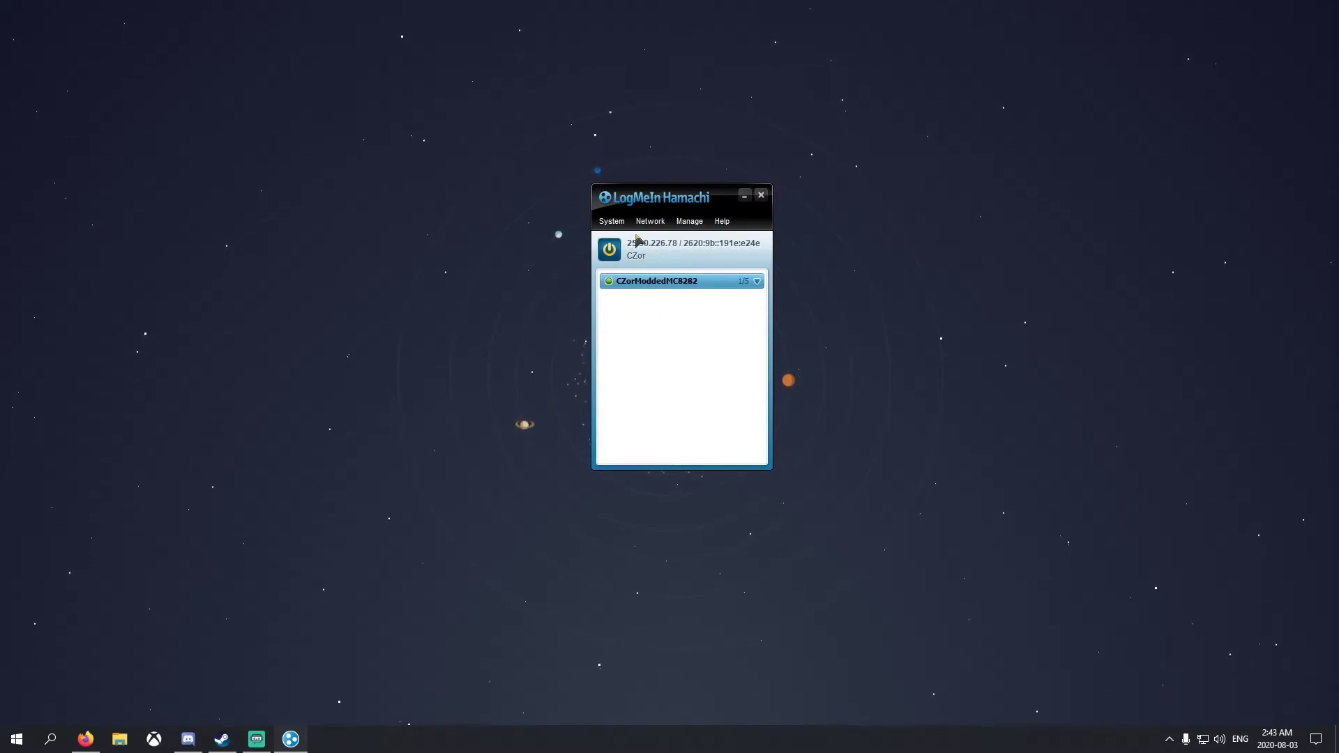
left_click(612, 221)
left_click(684, 385)
left_click(614, 226)
left_click(618, 239)
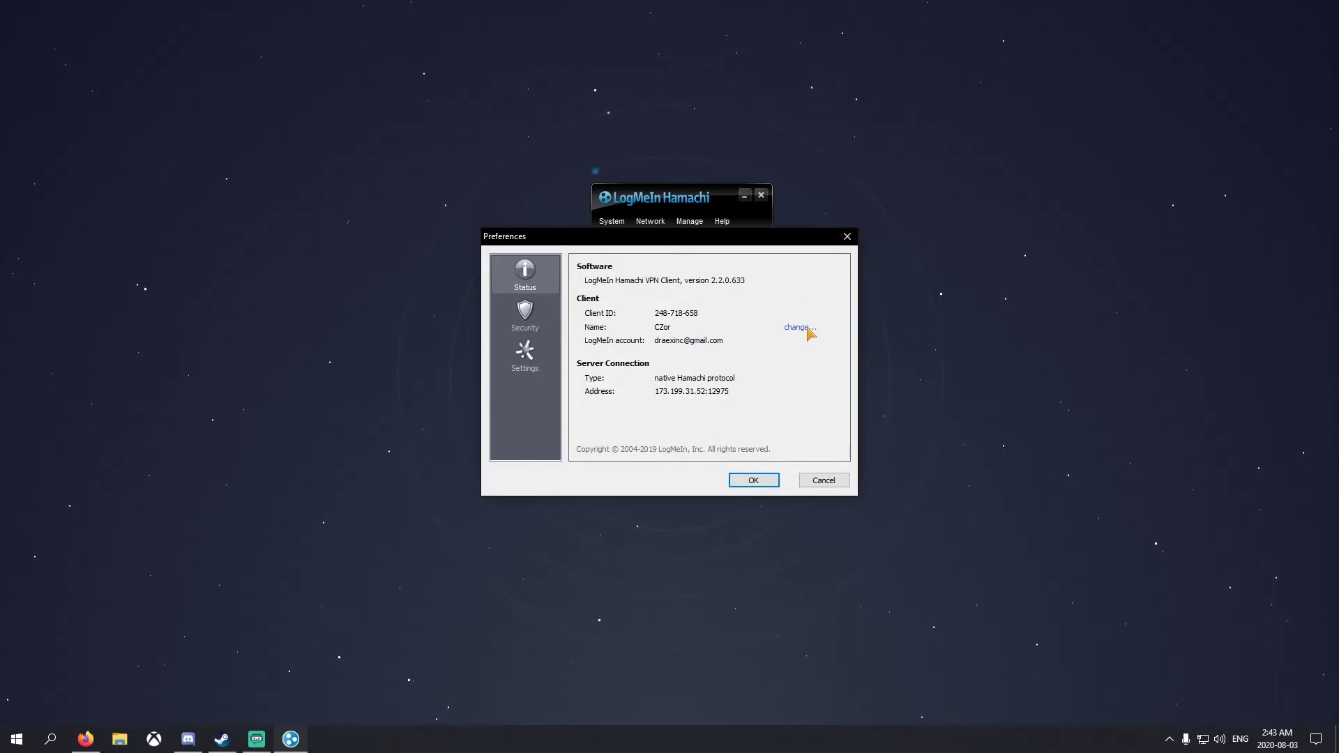
left_click(848, 236)
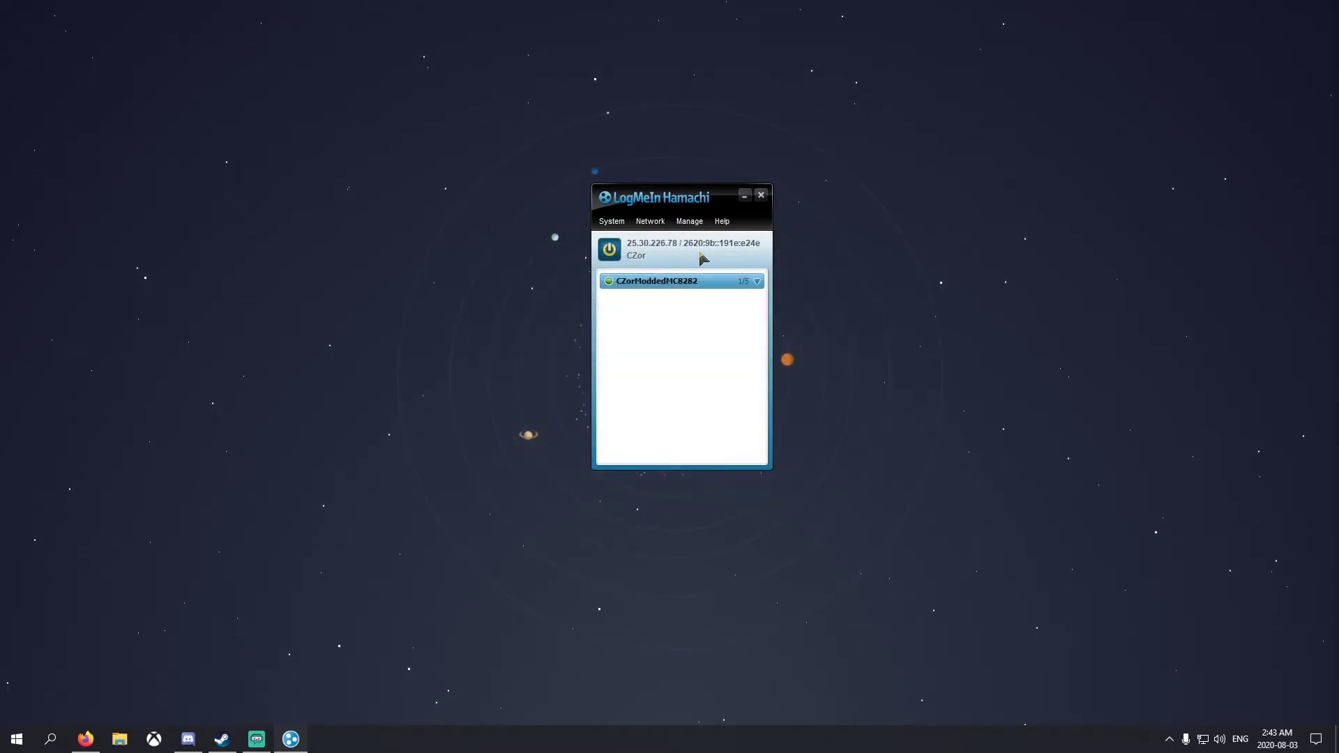
Recheck the Preferences status page, then close the Hamachi window
left_click(614, 221)
left_click(625, 236)
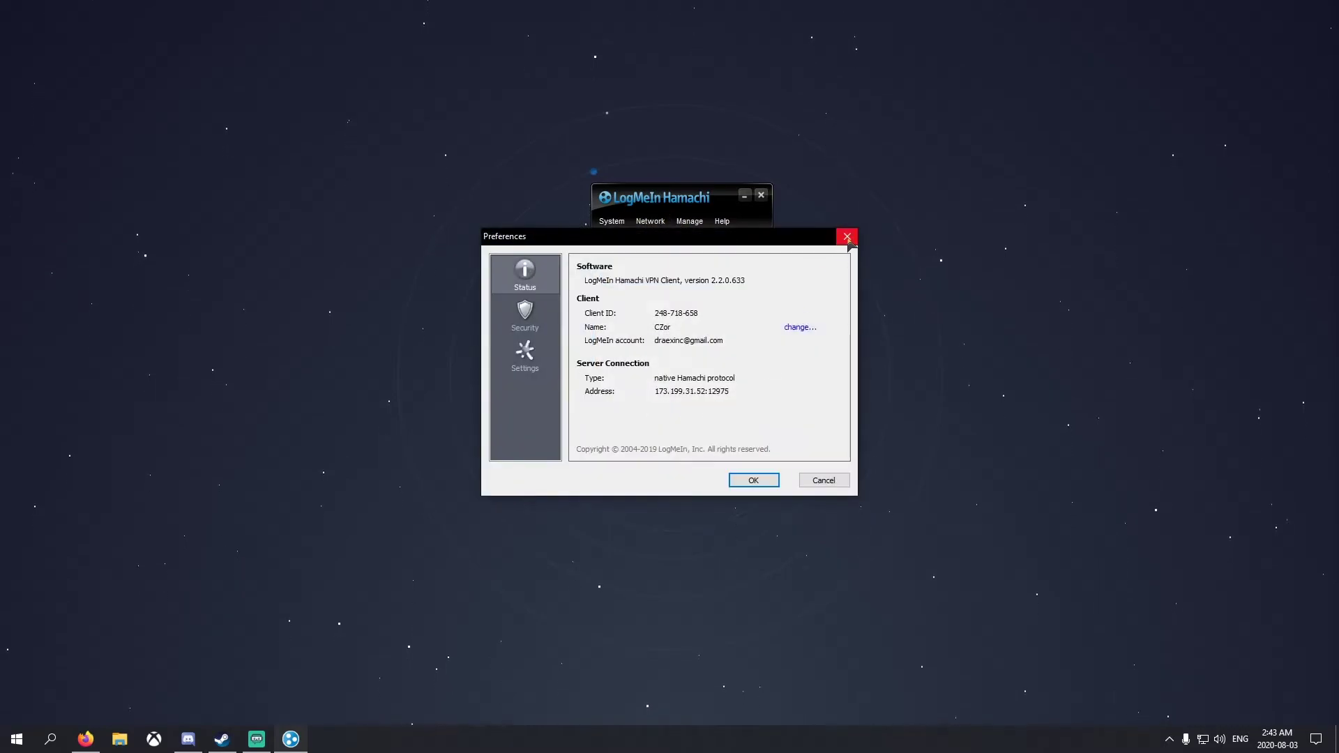
left_click(848, 237)
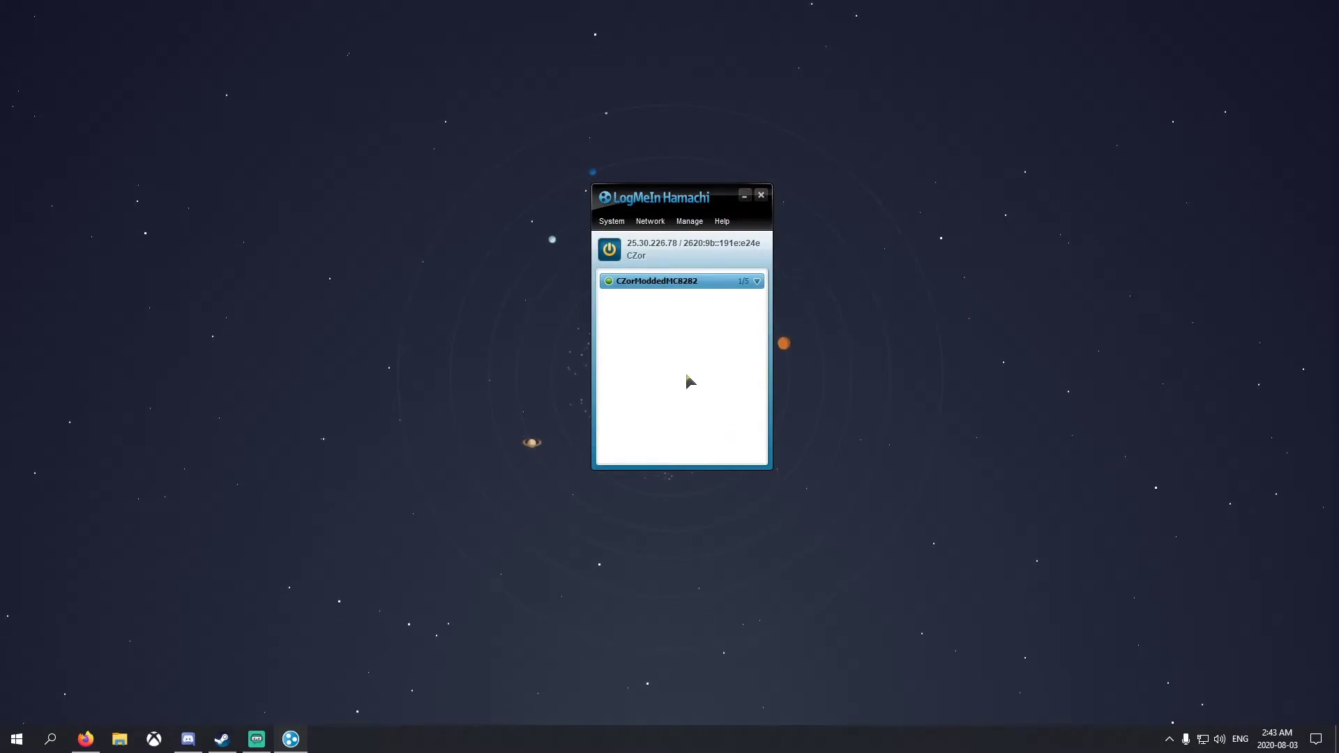
left_click(761, 196)
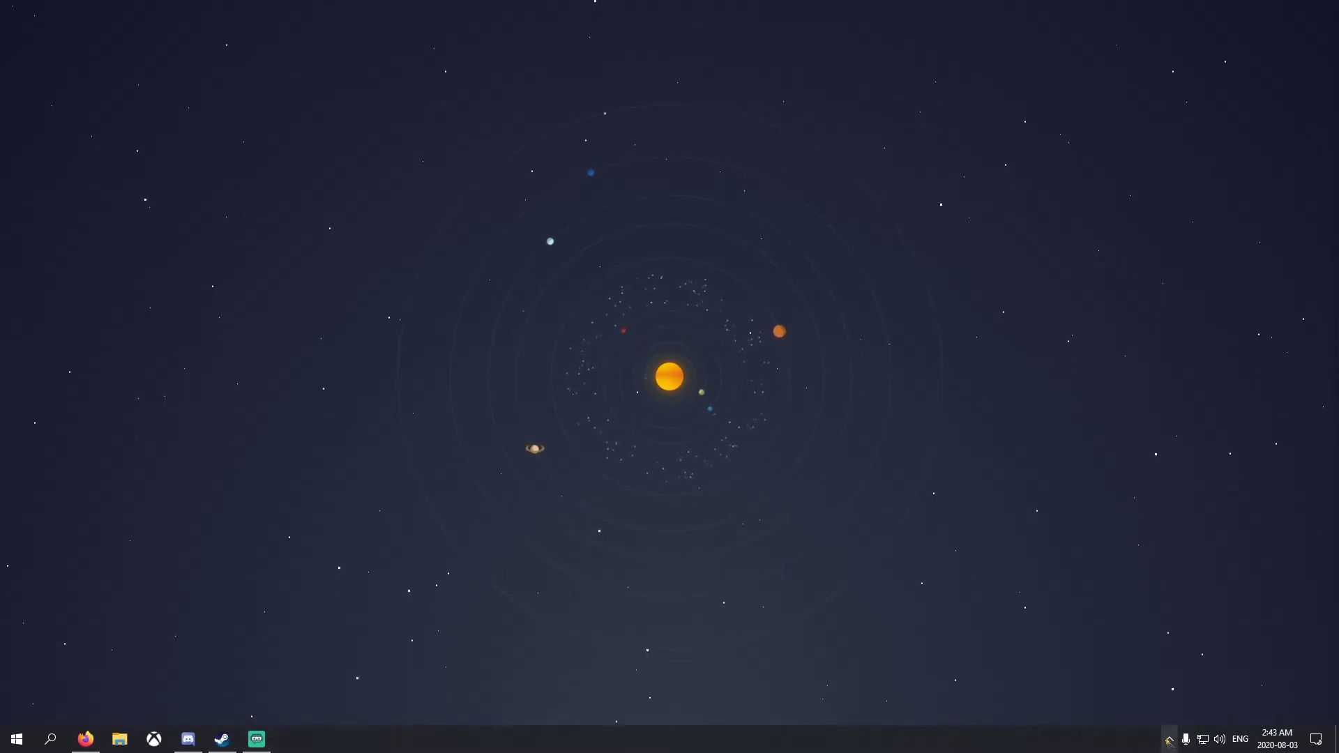
Return to the 9Minecraft 1.16.1 mods list and open the Basic Nether Ores Mod article
left_click(85, 738)
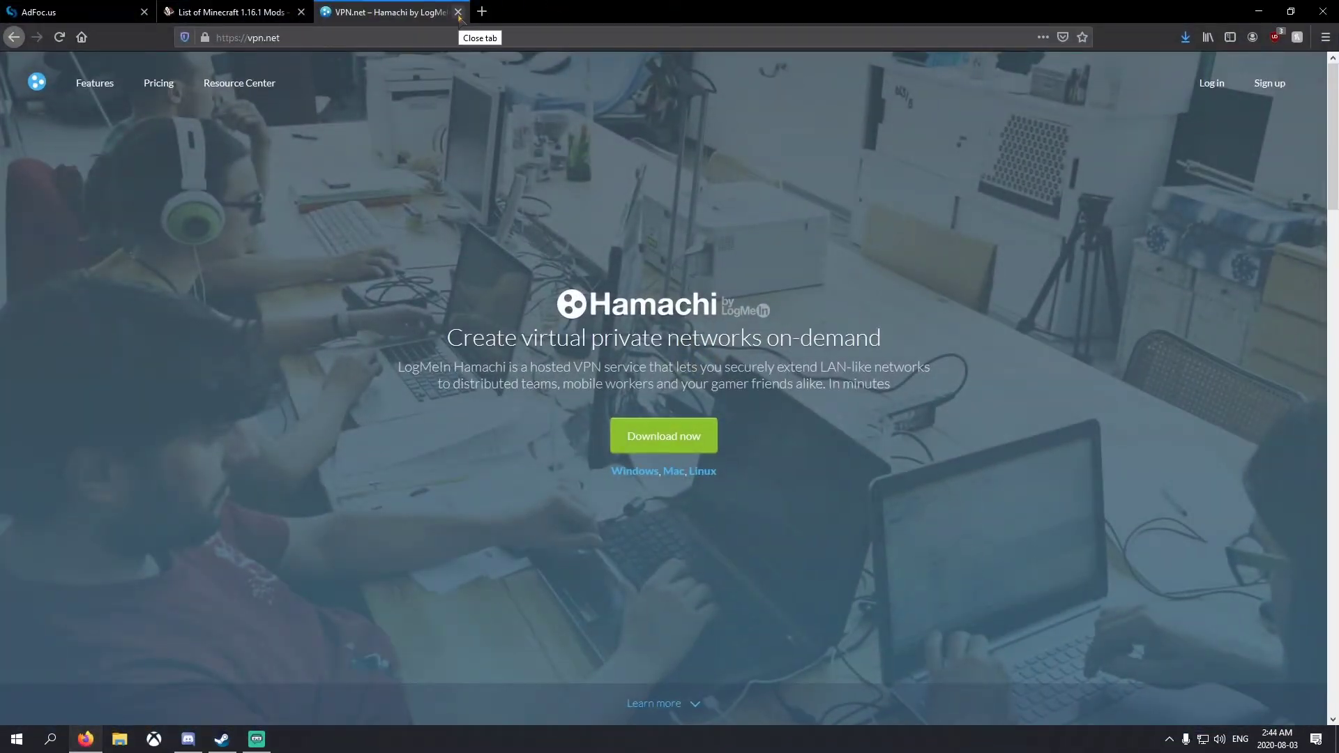
left_click(458, 11)
left_click(209, 12)
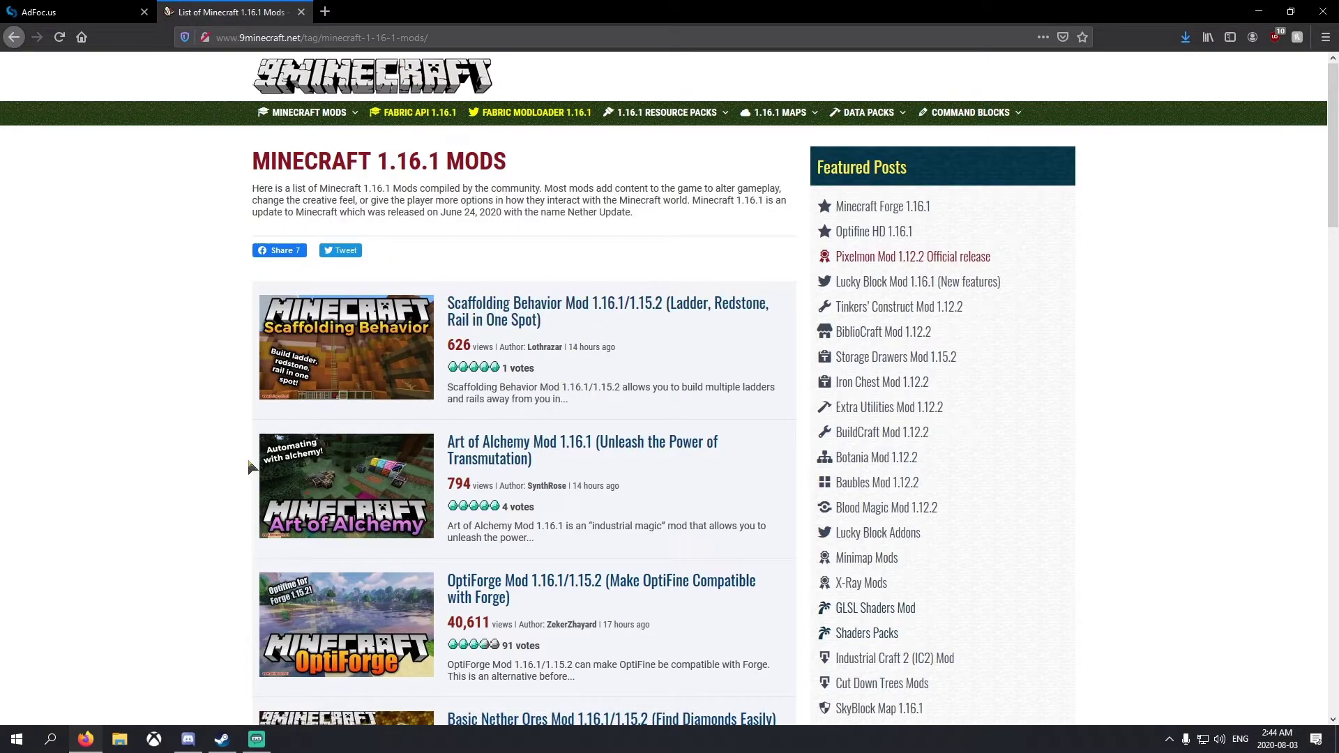
scroll(197, 443, "down", 3)
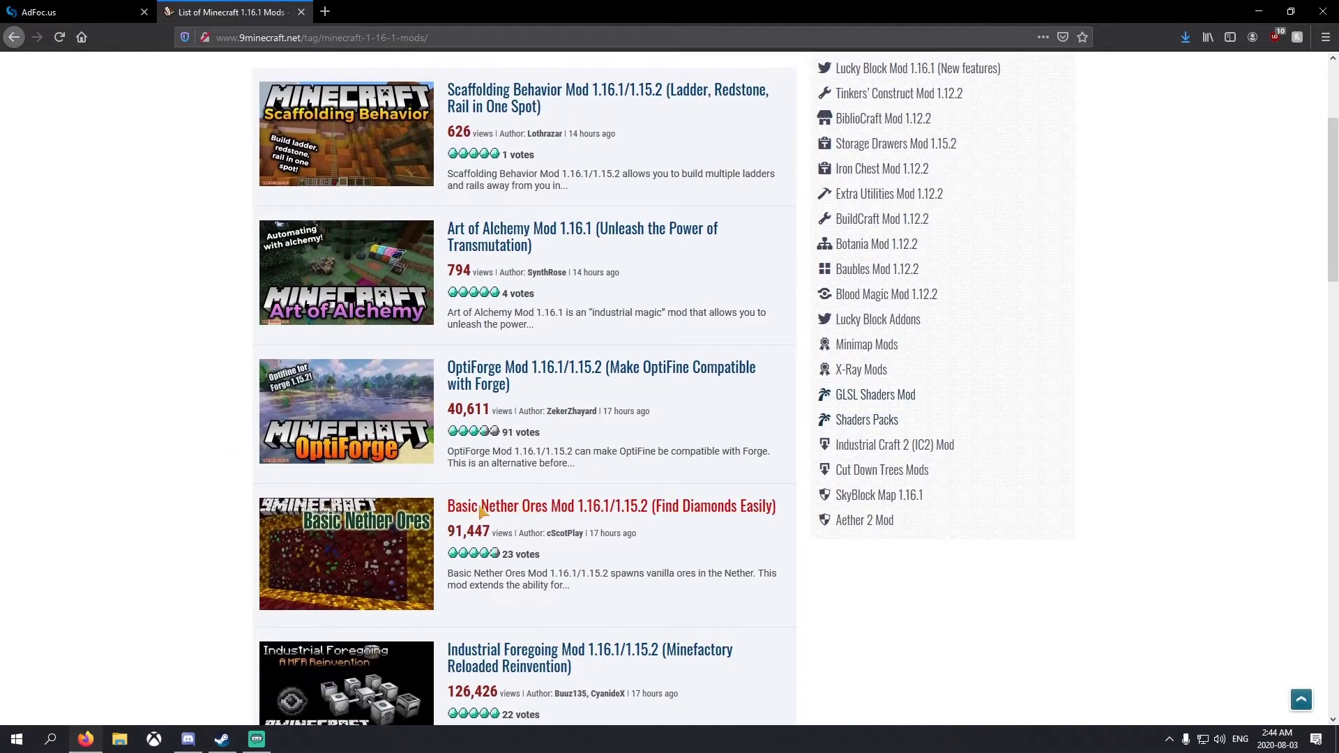
left_click(481, 510)
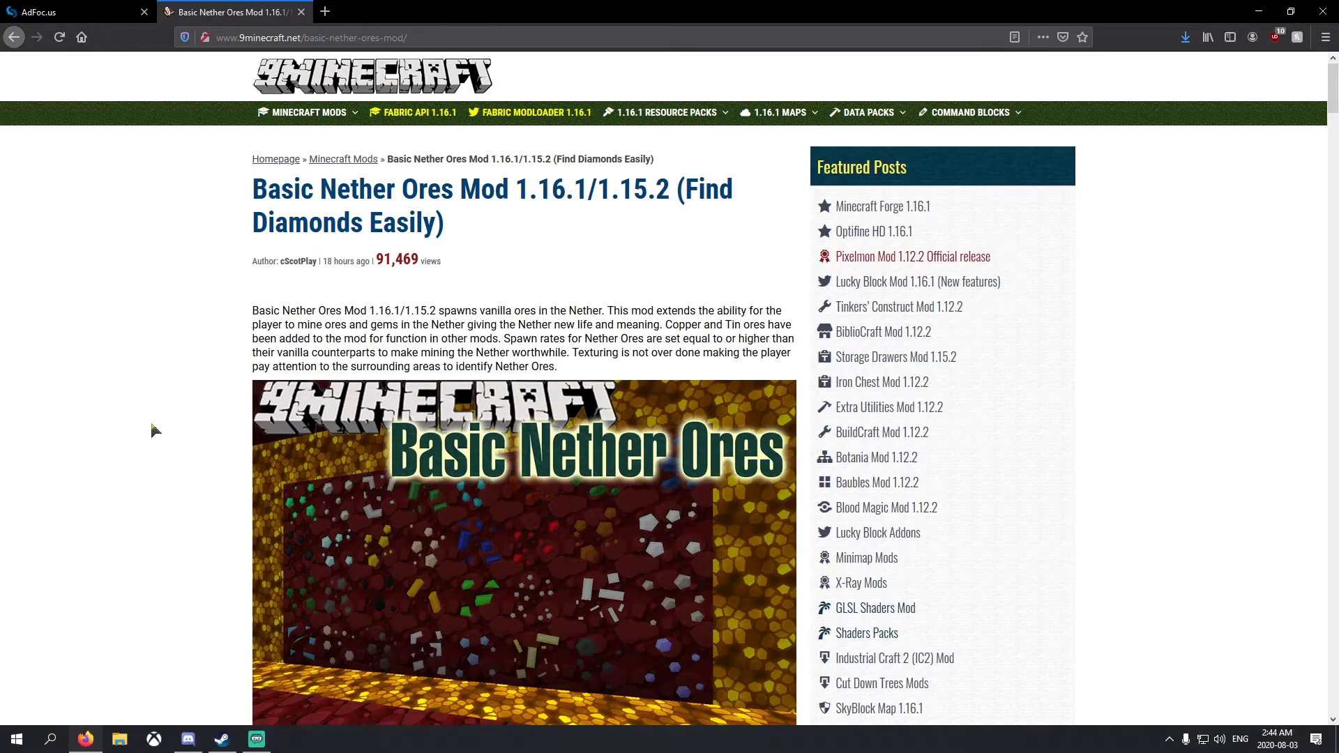
Download and save Basic-Nether-Ores-Mod-1.16.1.jar via the 1.16.1 download link
scroll(151, 422, "down", 20)
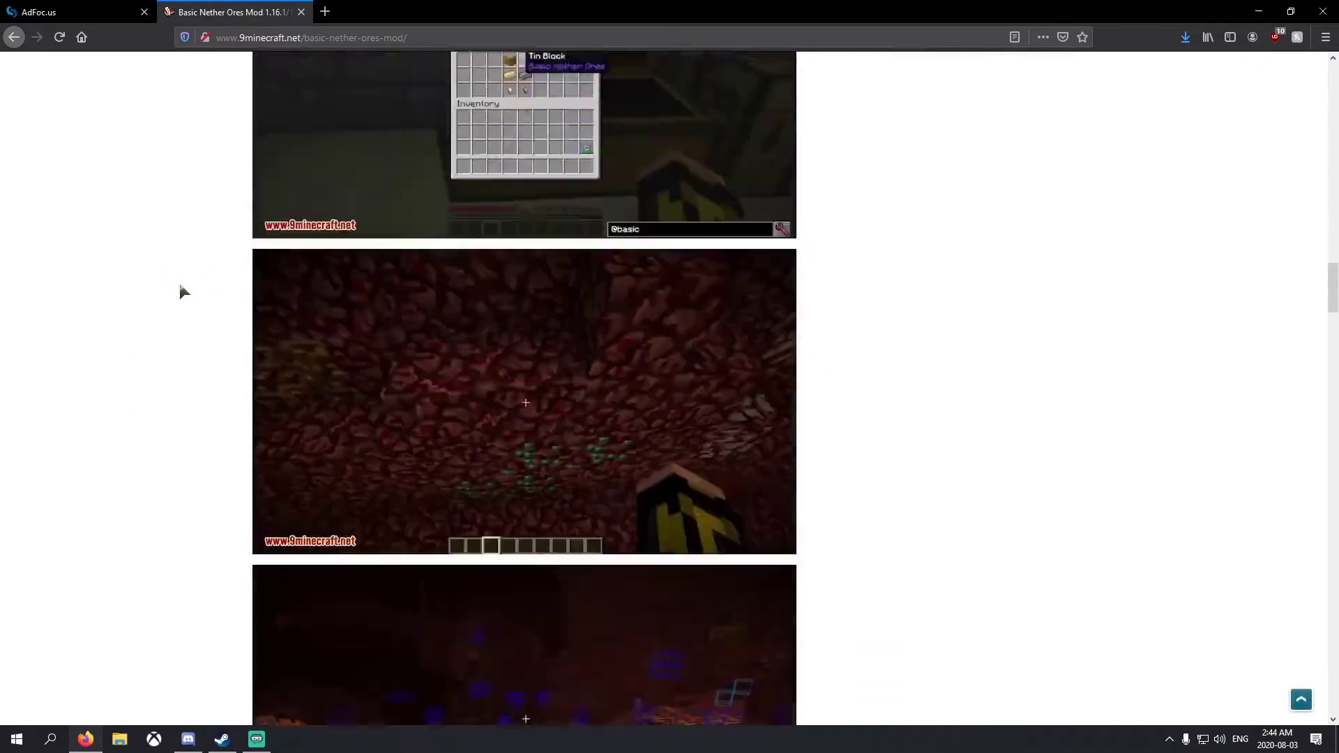
scroll(180, 288, "down", 15)
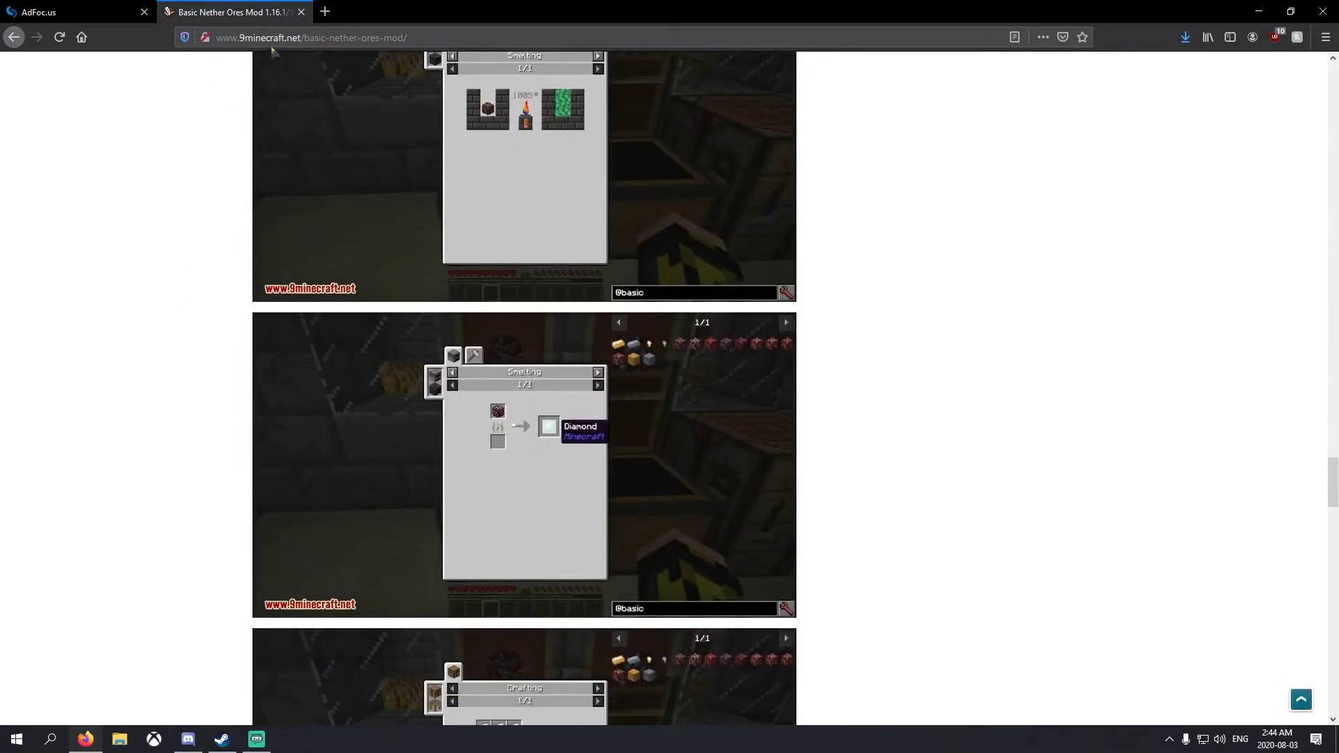
scroll(191, 218, "down", 15)
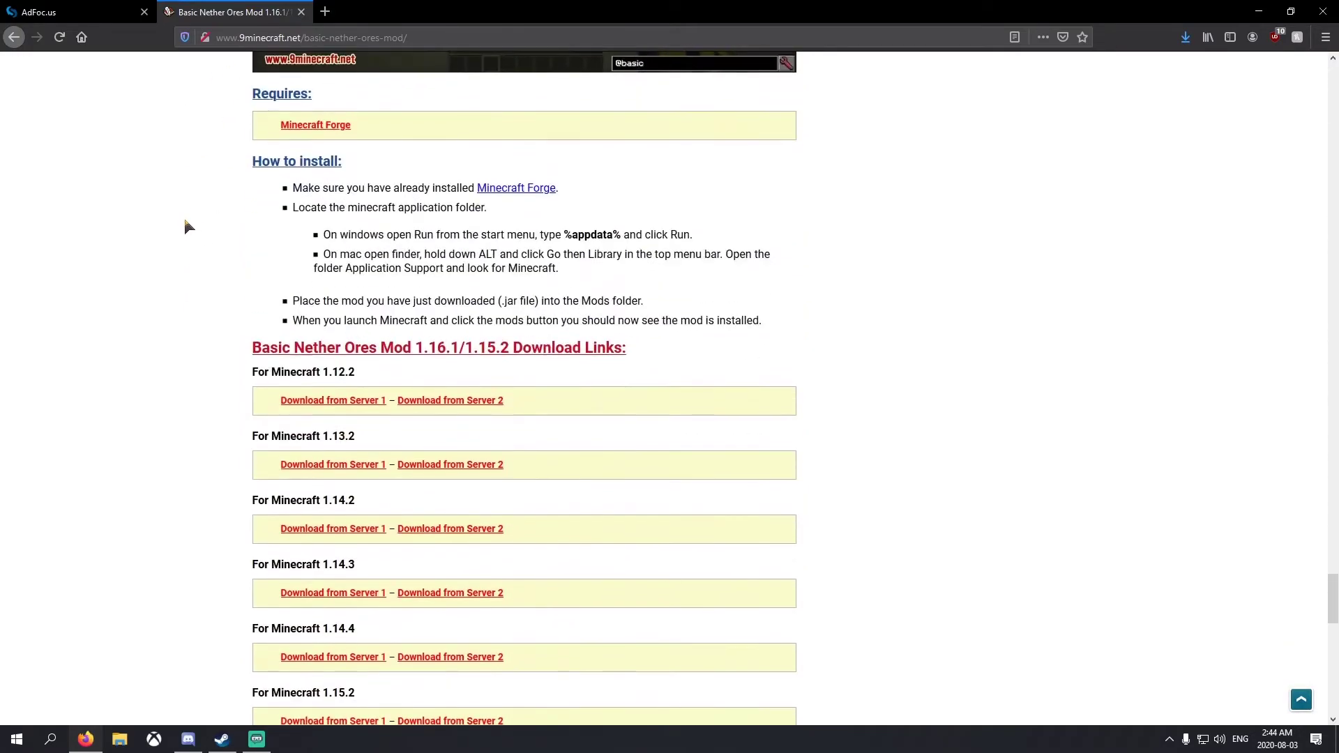
scroll(325, 403, "down", 6)
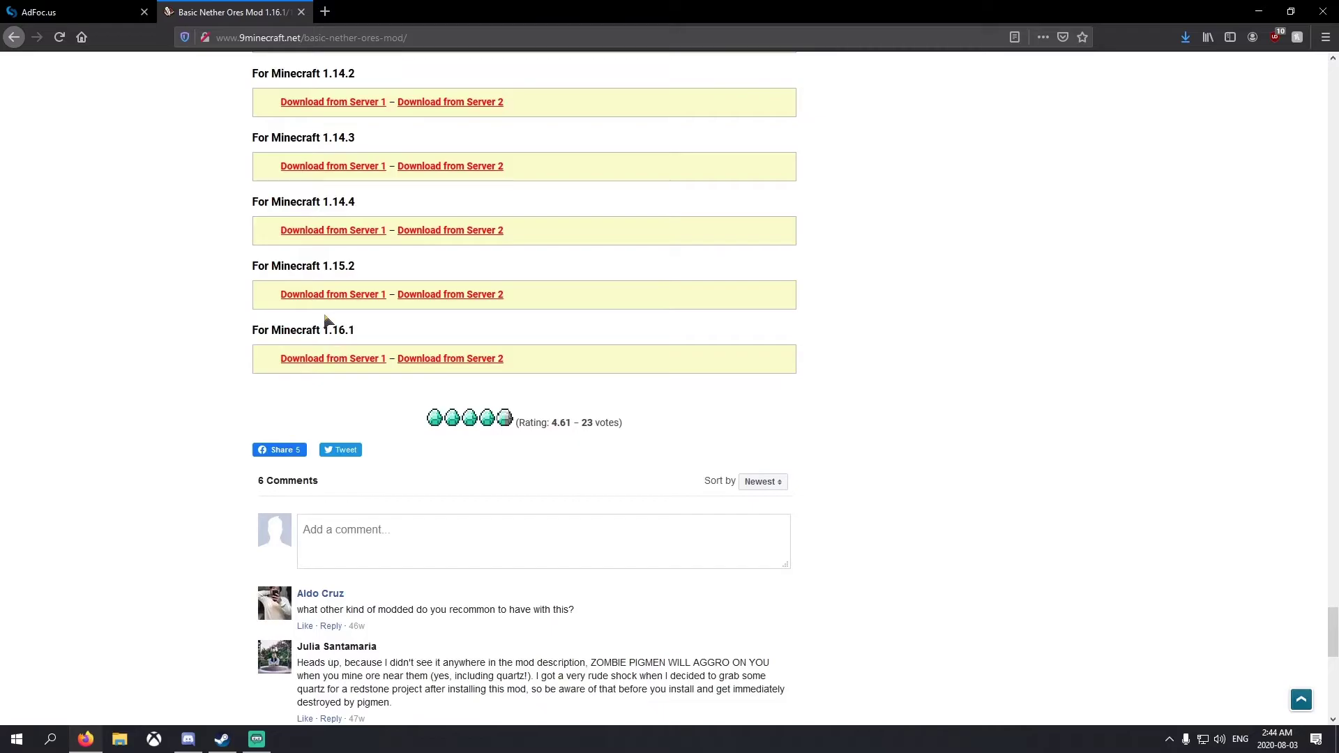
left_click(324, 358)
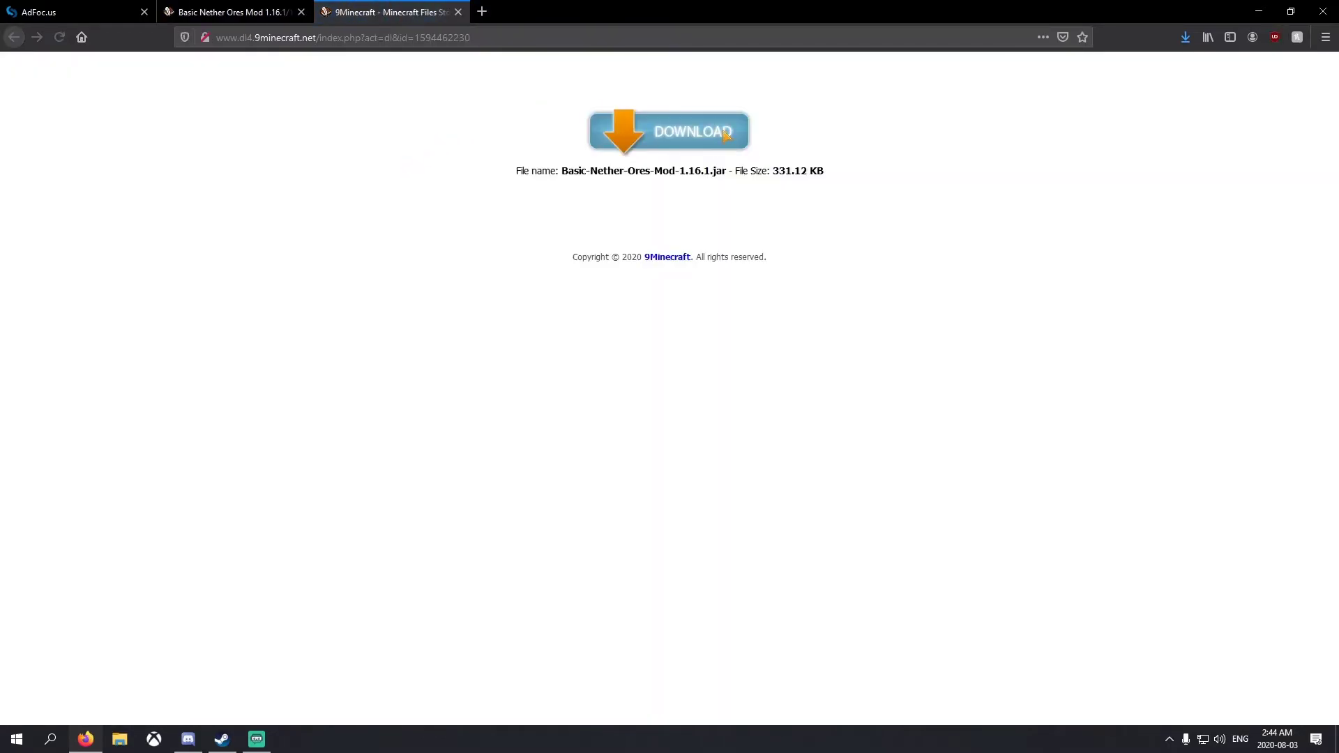
left_click(724, 134)
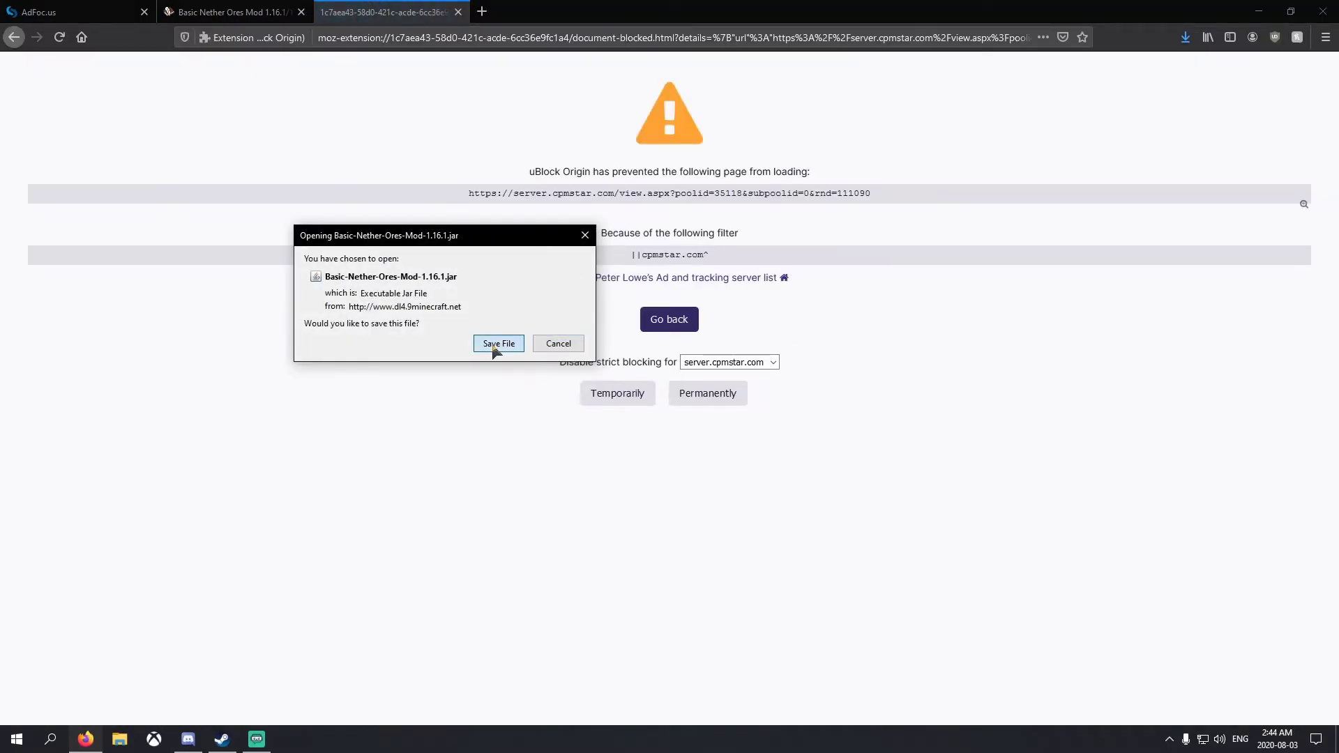
left_click(496, 344)
Close the ad and article tabs and exit Firefox
left_click(458, 12)
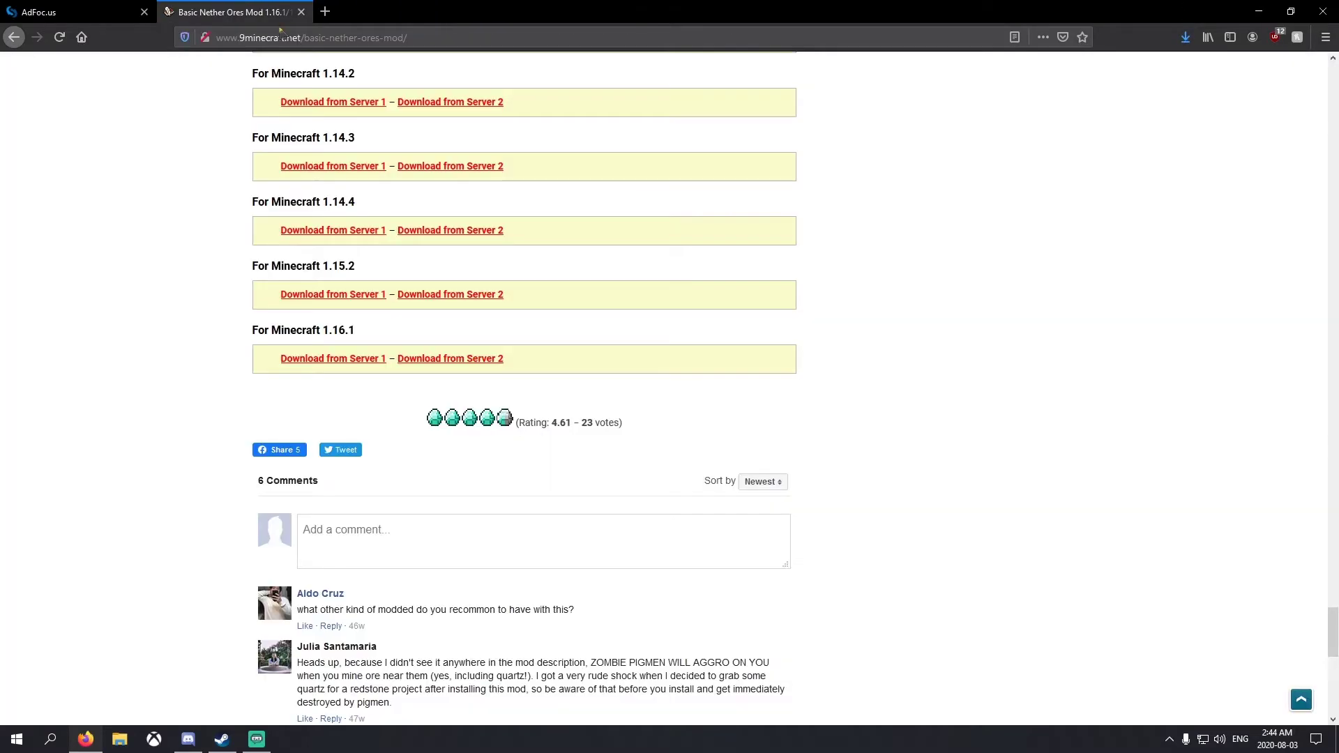
left_click(301, 11)
left_click(144, 12)
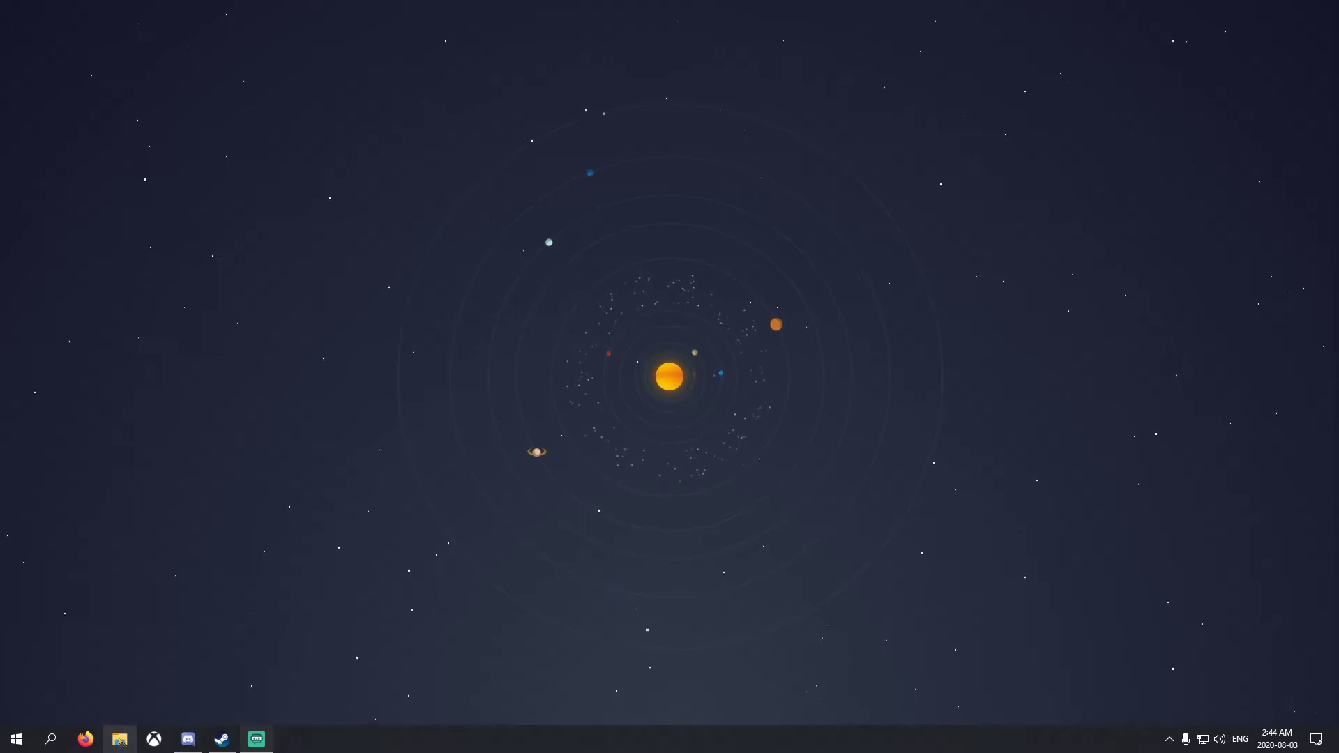
Open a File Explorer window showing the Downloads folder
key("super+e")
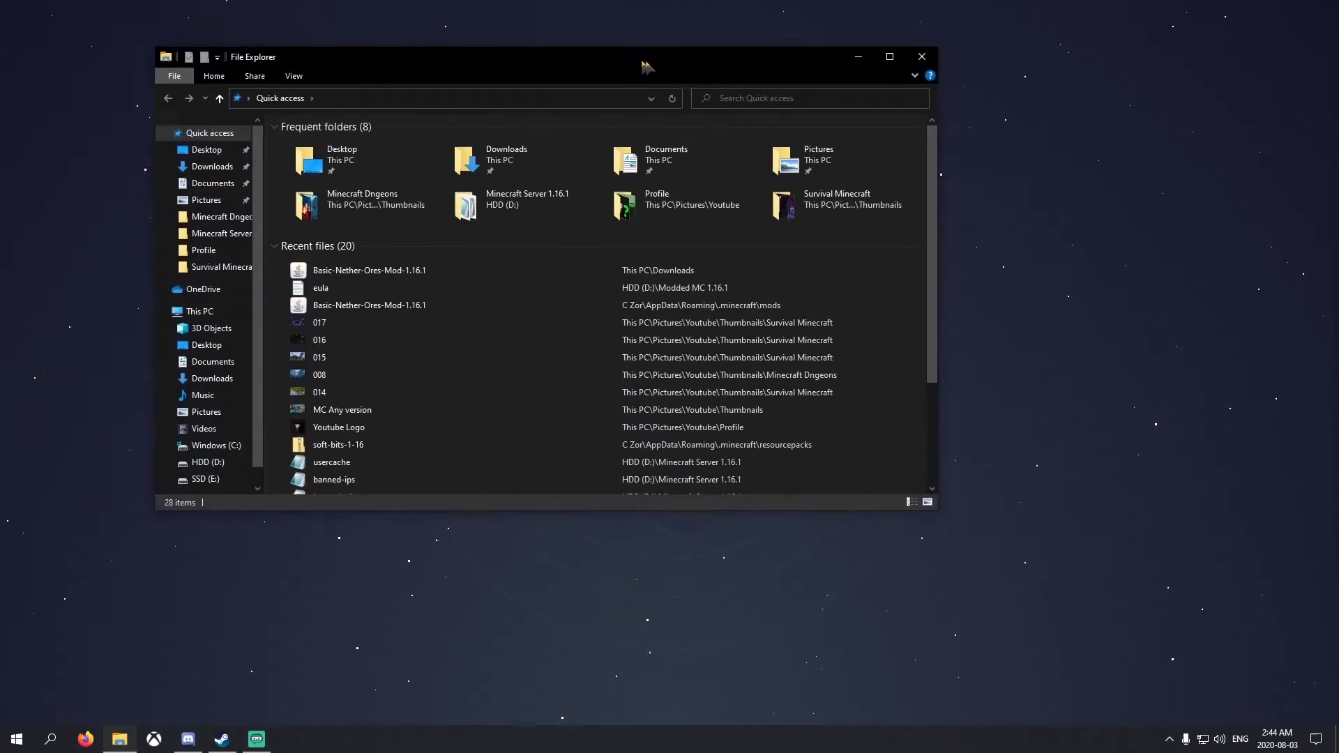
left_click_drag(681, 70, 791, 133)
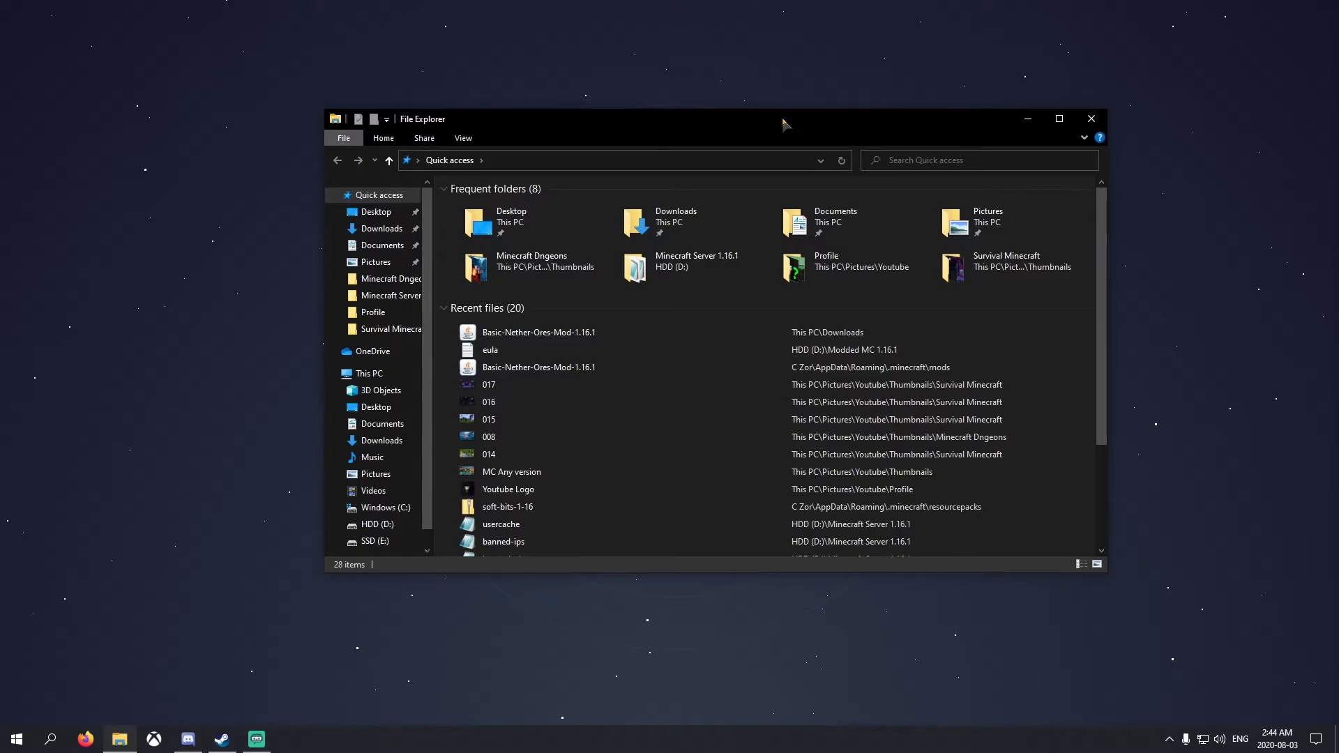
left_click(381, 228)
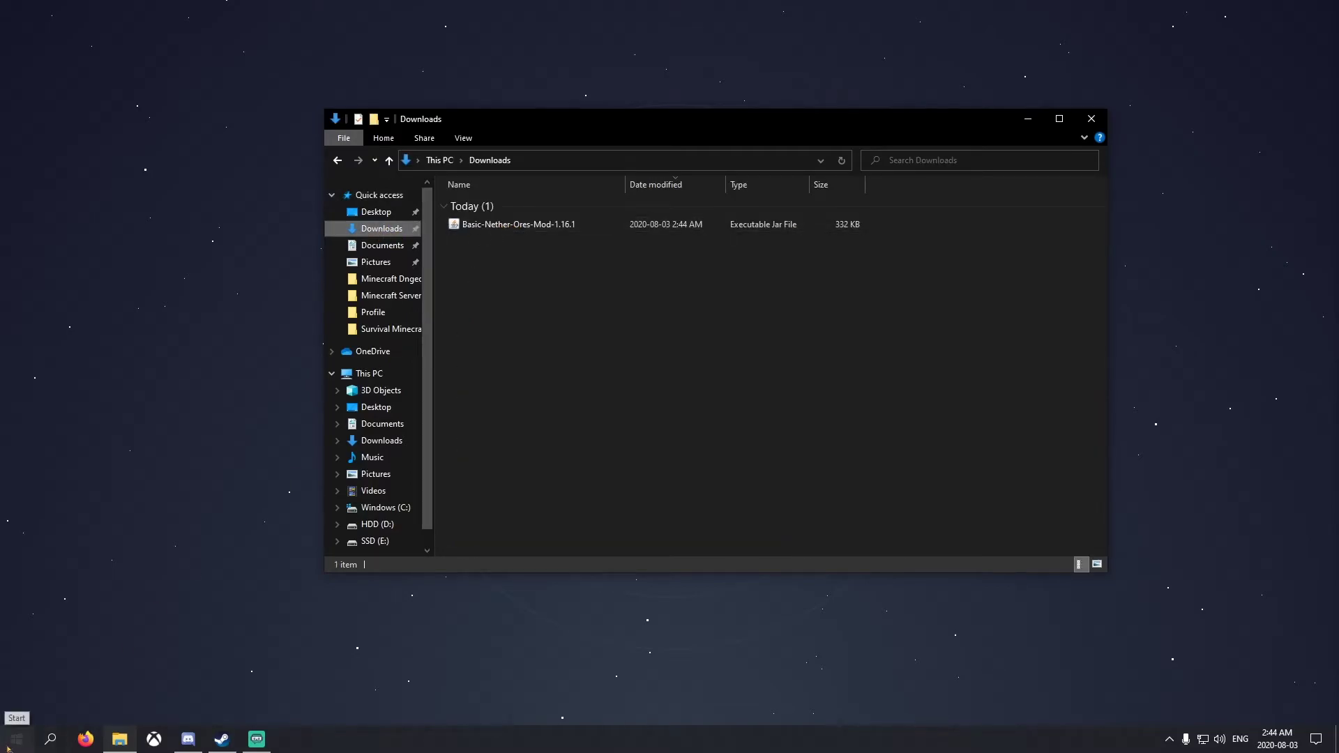
Open %appdata%\.minecraft\mods and delete the old Basic-Nether-Ores jar there
left_click(4, 743)
type("%appdata%")
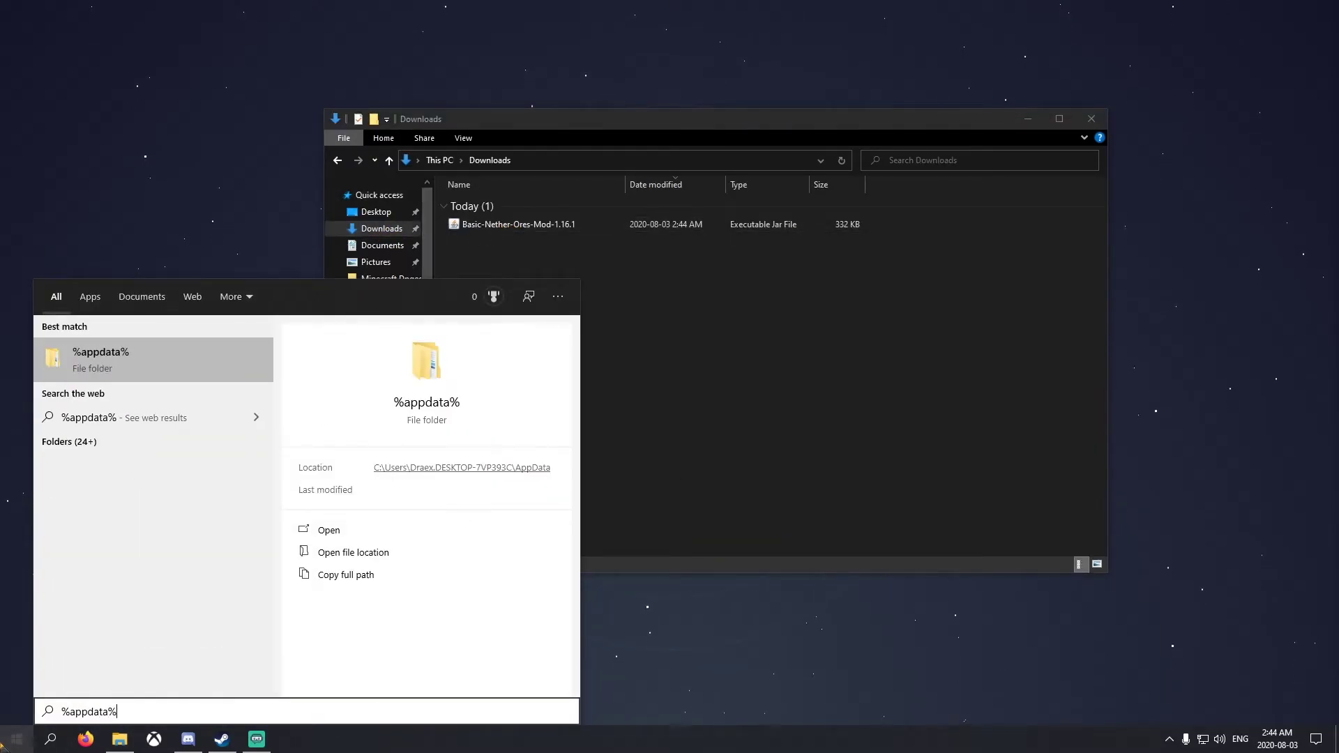
key("Return")
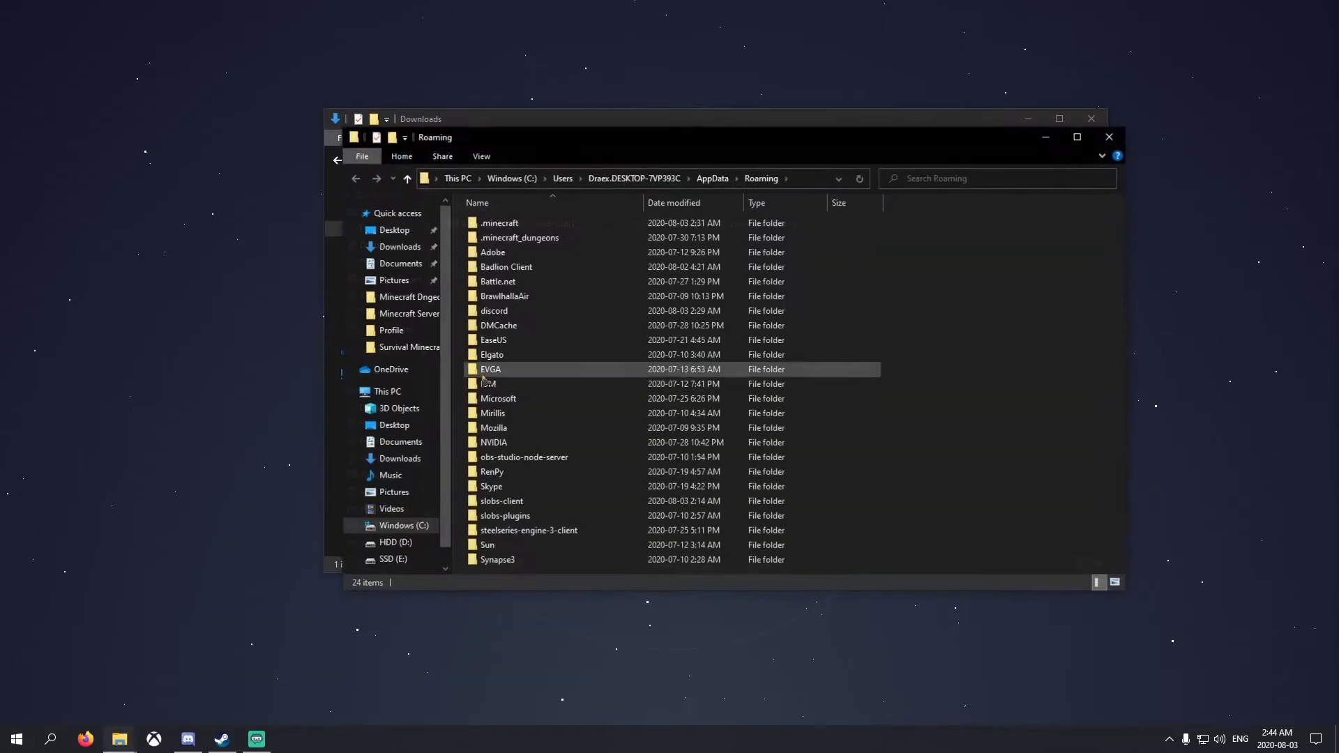
left_click(525, 224)
double_click(524, 224)
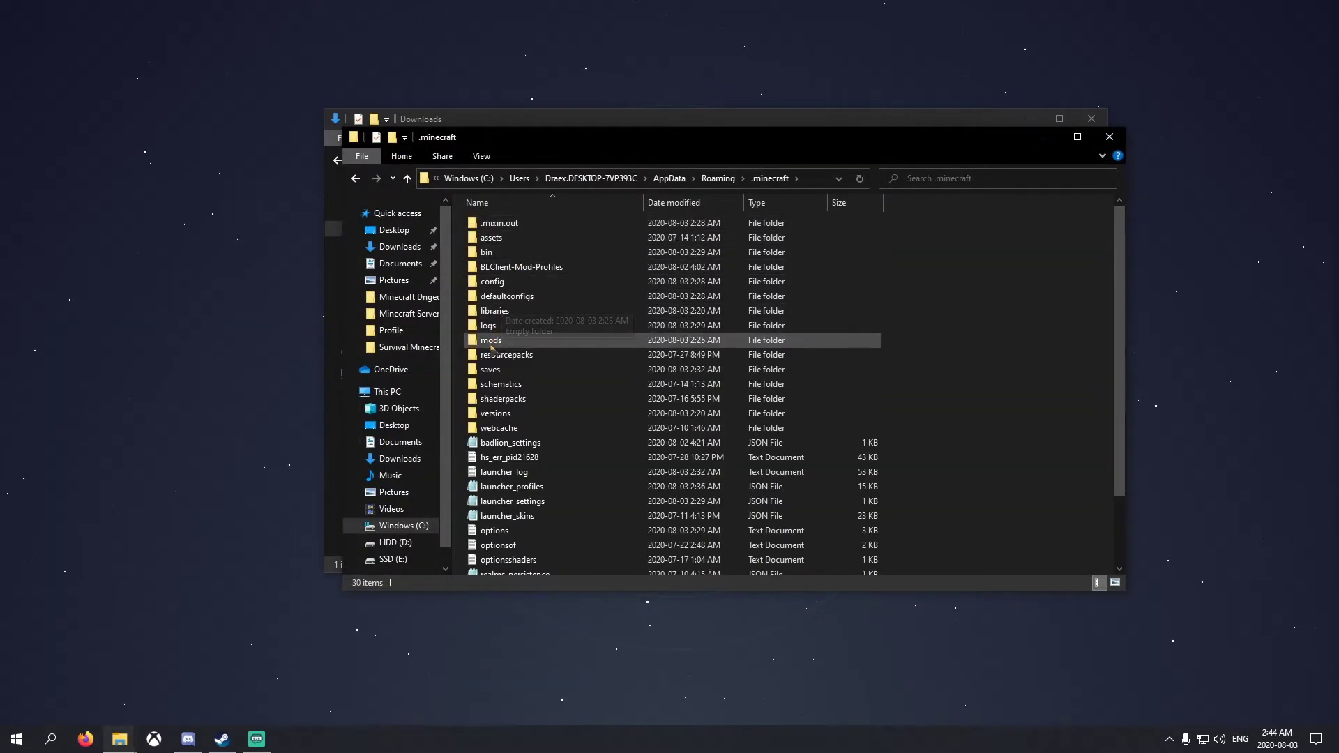
double_click(491, 347)
left_click(509, 242)
key("Delete")
Tile Downloads and mods side by side and drag the mod jar into mods
left_click_drag(560, 122, 279, 119)
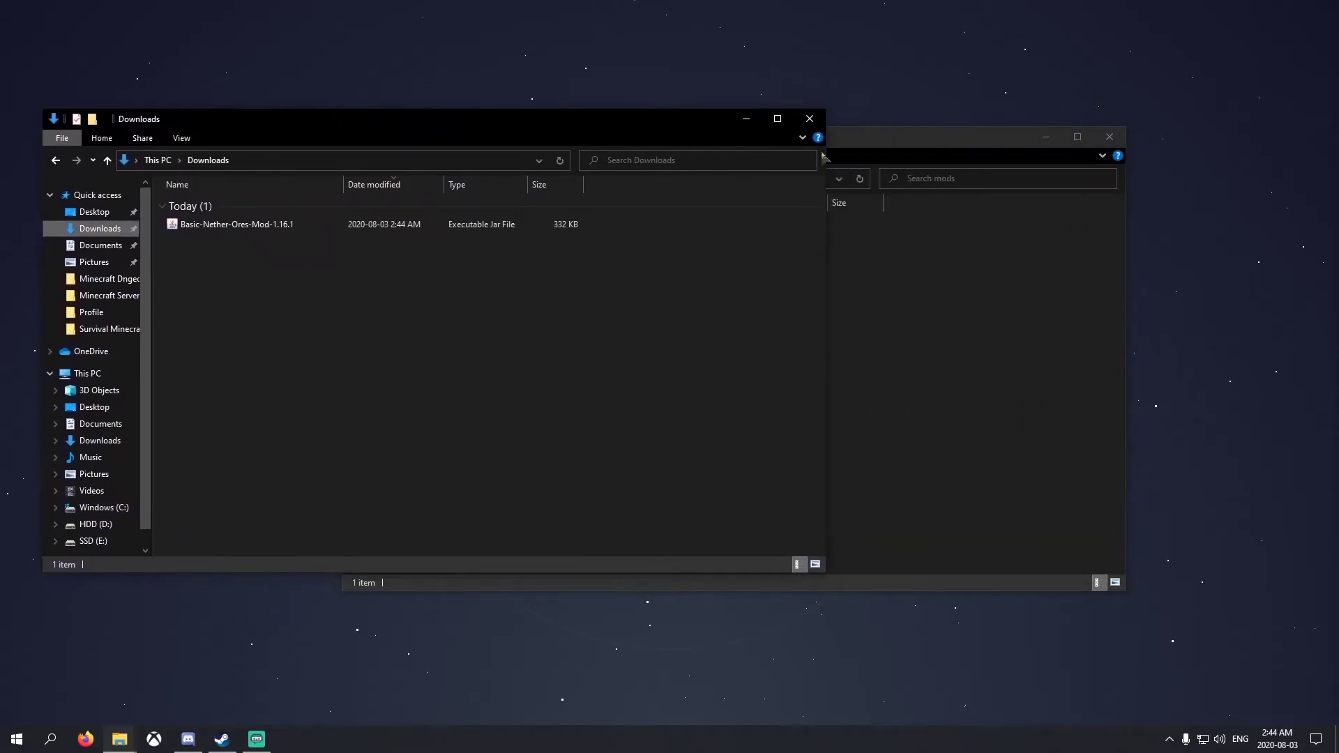
left_click_drag(873, 140, 1026, 123)
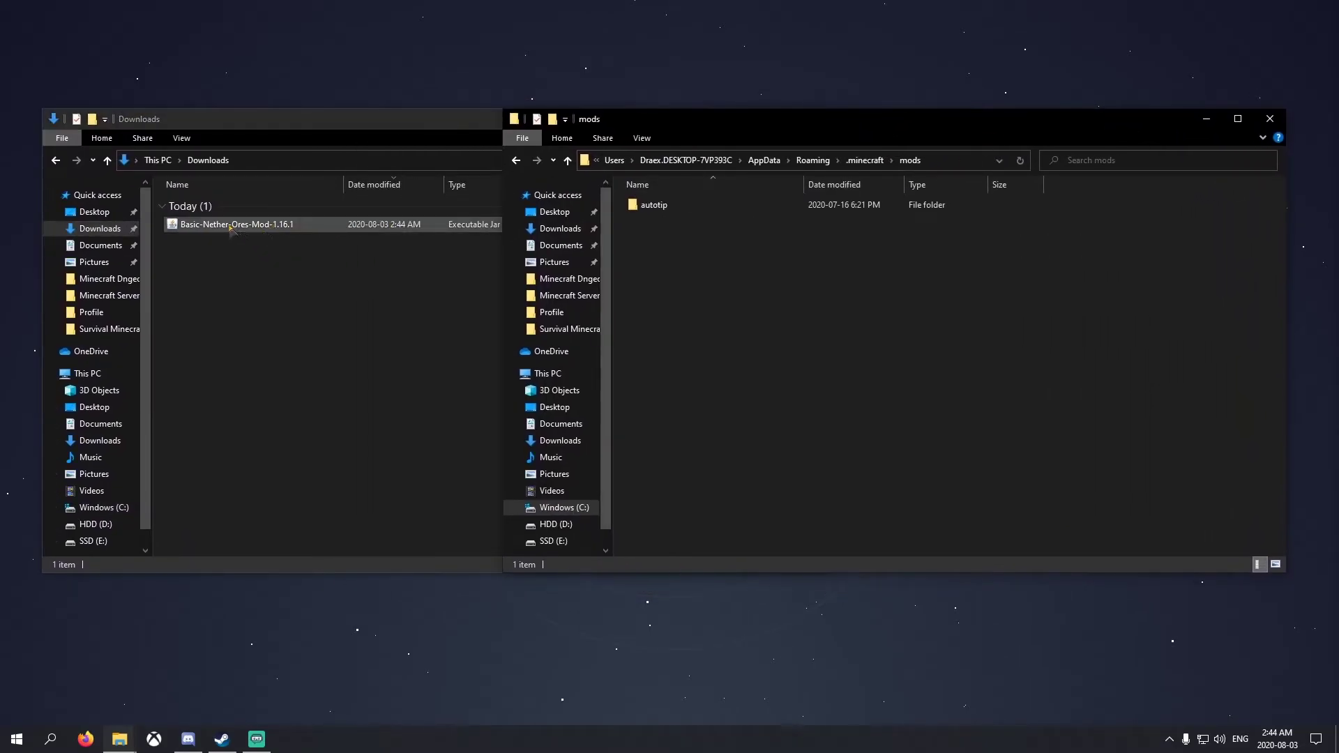
left_click_drag(230, 227, 949, 328)
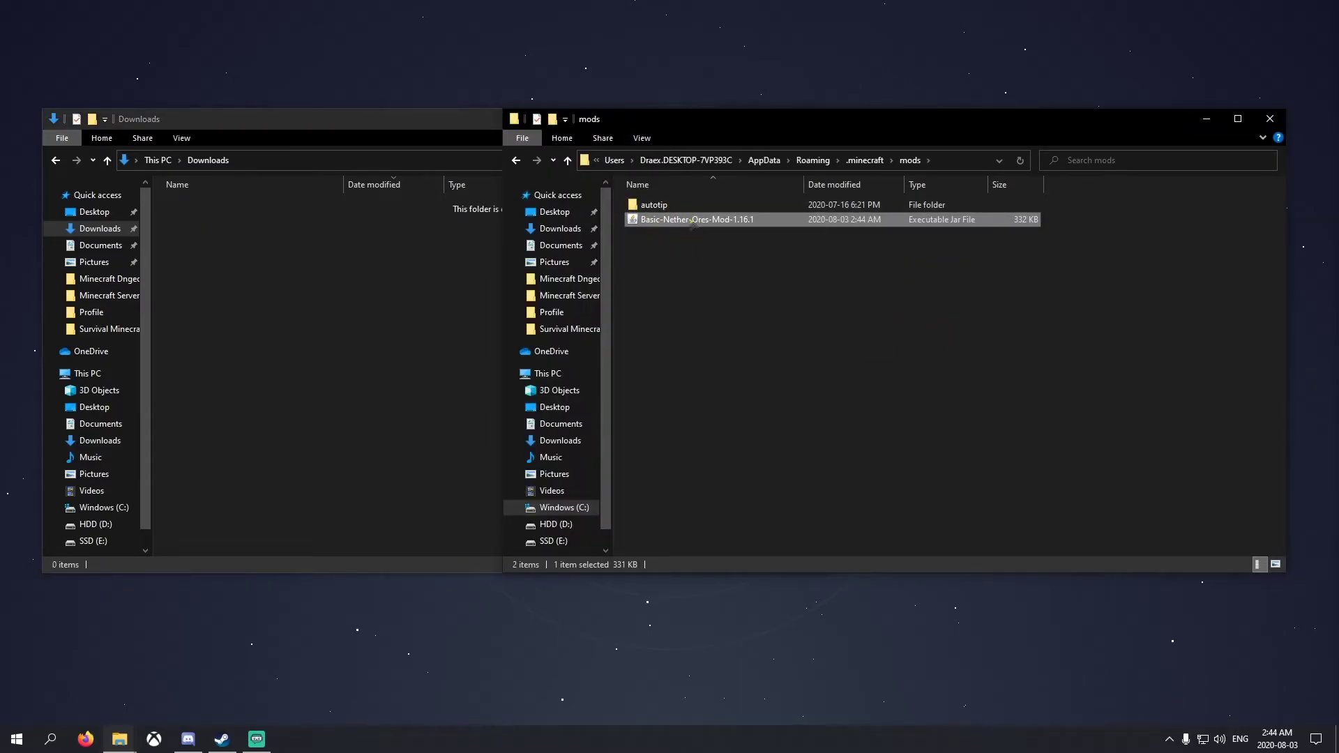
Undo the move so the jar returns to Downloads, then copy it
left_click(267, 279)
key("ctrl+z")
right_click(315, 228)
left_click(349, 422)
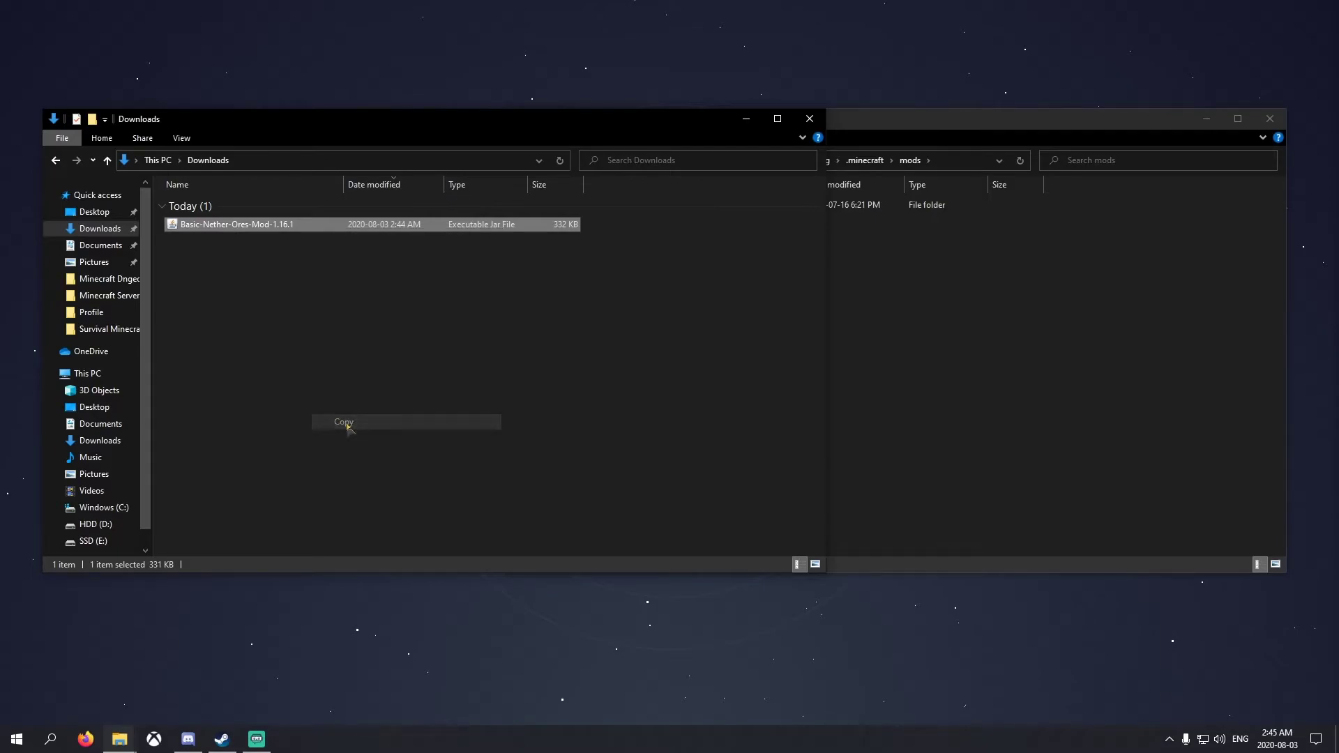
Paste the copied Basic-Nether-Ores-Mod-1.16.1 jar into the mods folder
left_click(904, 339)
right_click(823, 333)
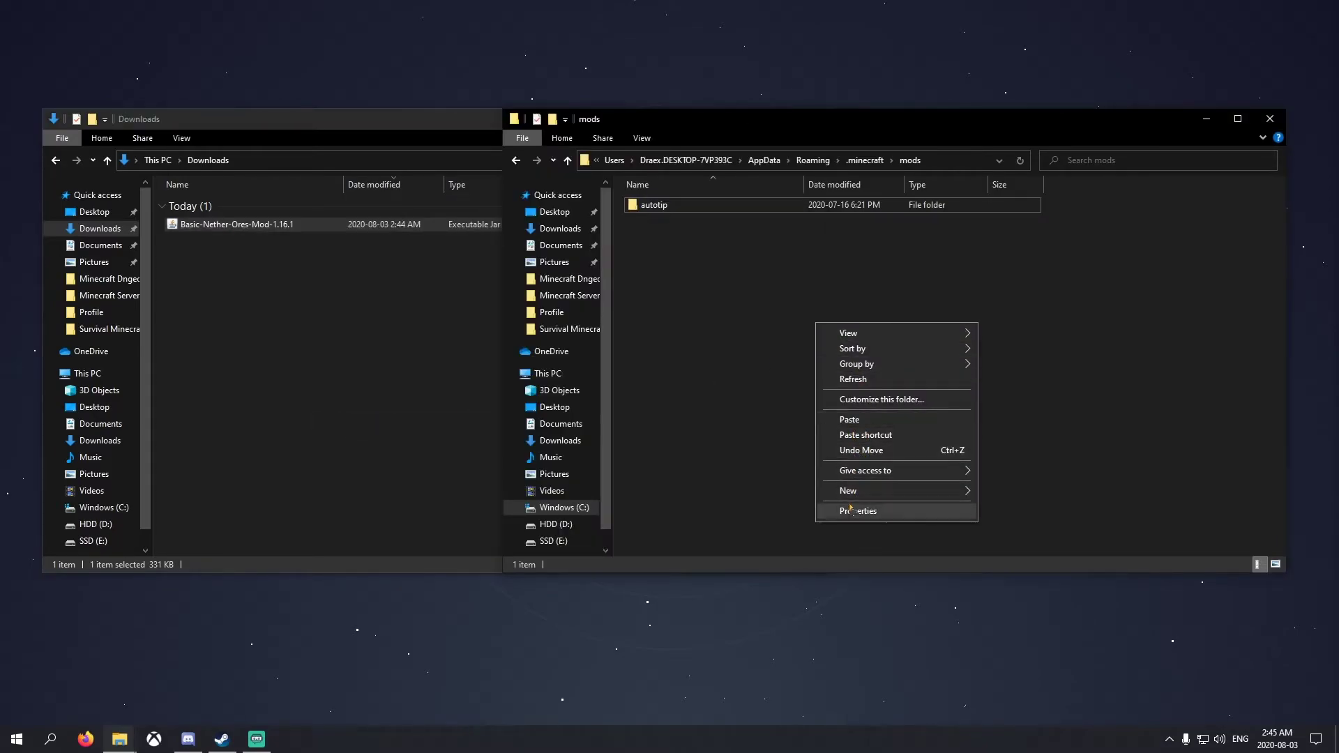
left_click(855, 422)
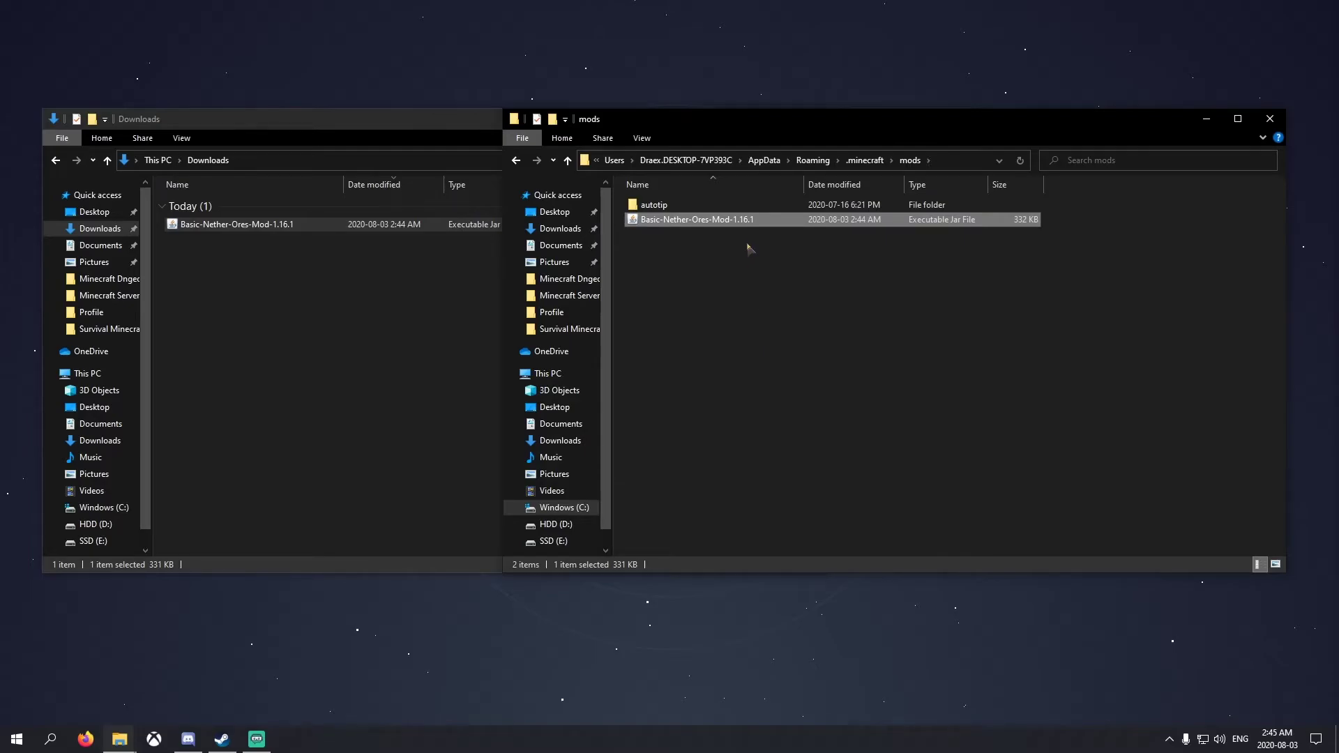
left_click(426, 242)
left_click(1027, 136)
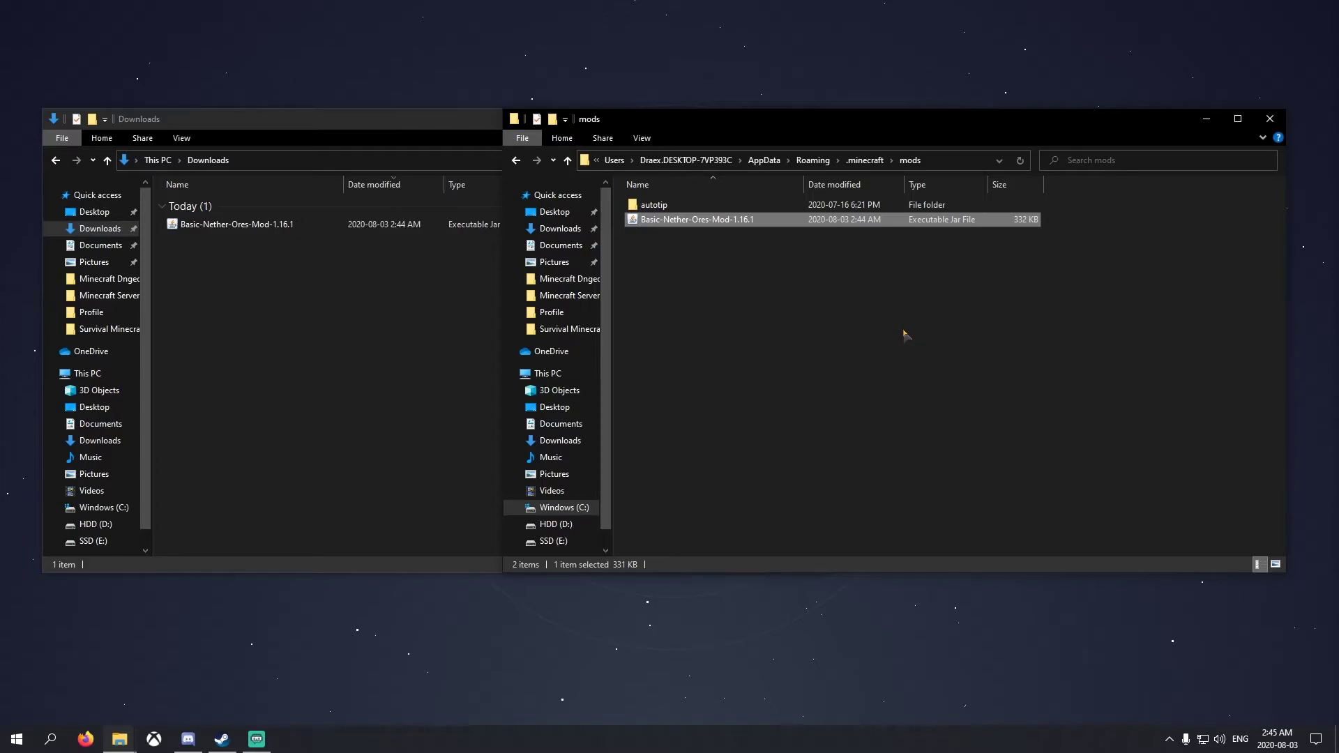
Copy the Basic-Nether-Ores-Mod-1.16.1 jar into HDD (D:) > Modded MC 1.16.1 > mods
left_click(291, 307)
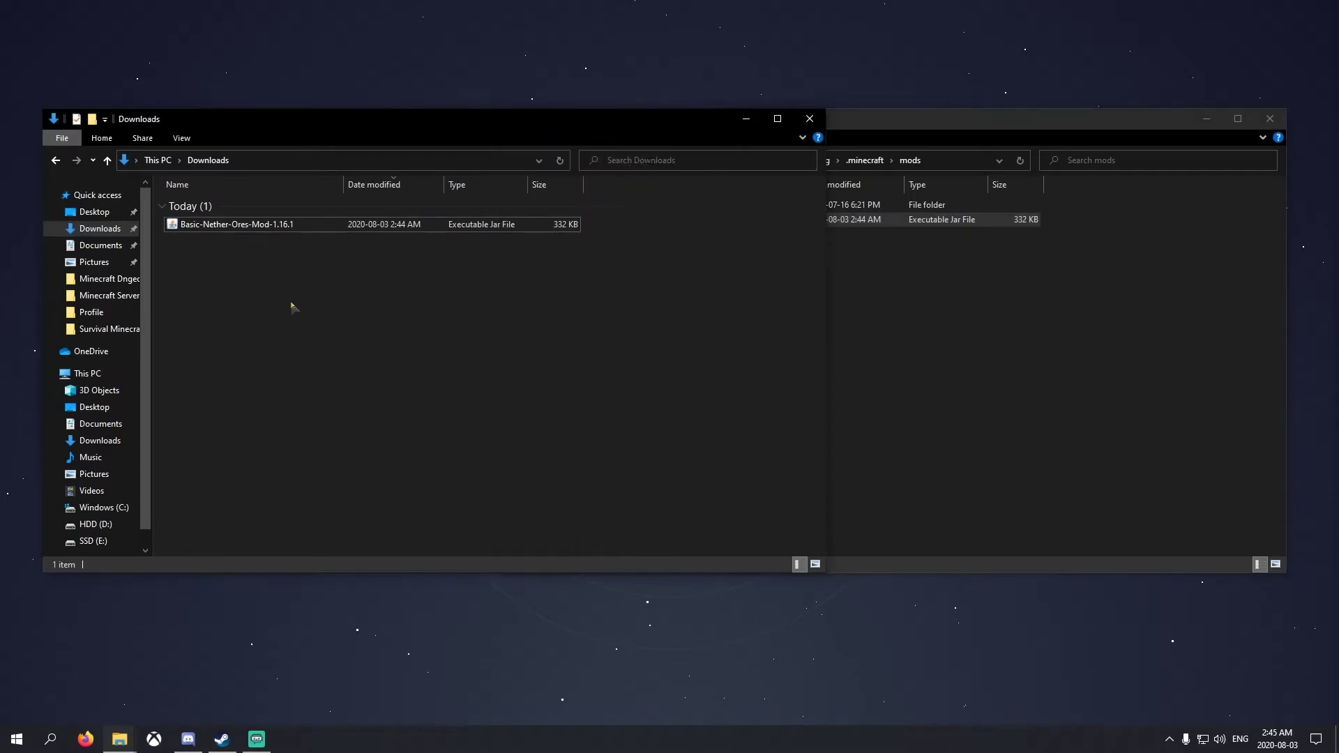
left_click(995, 421)
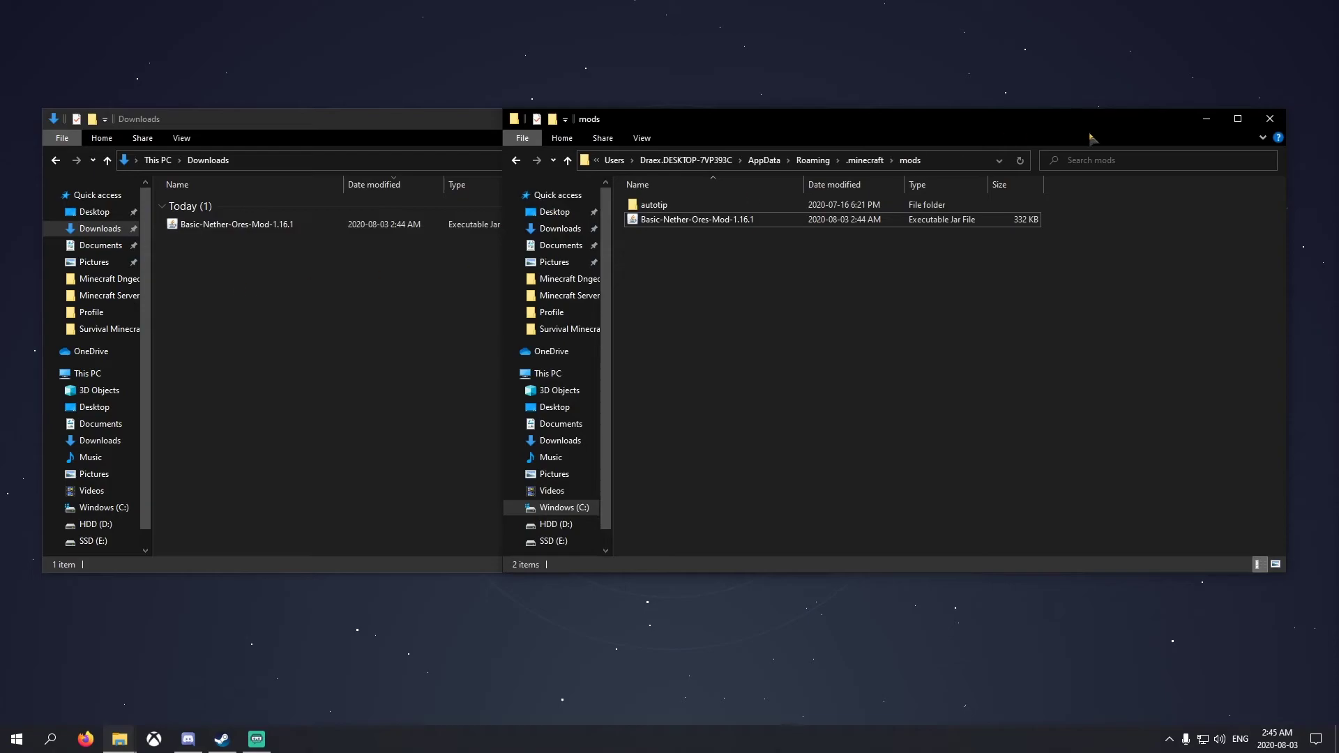
left_click(556, 524)
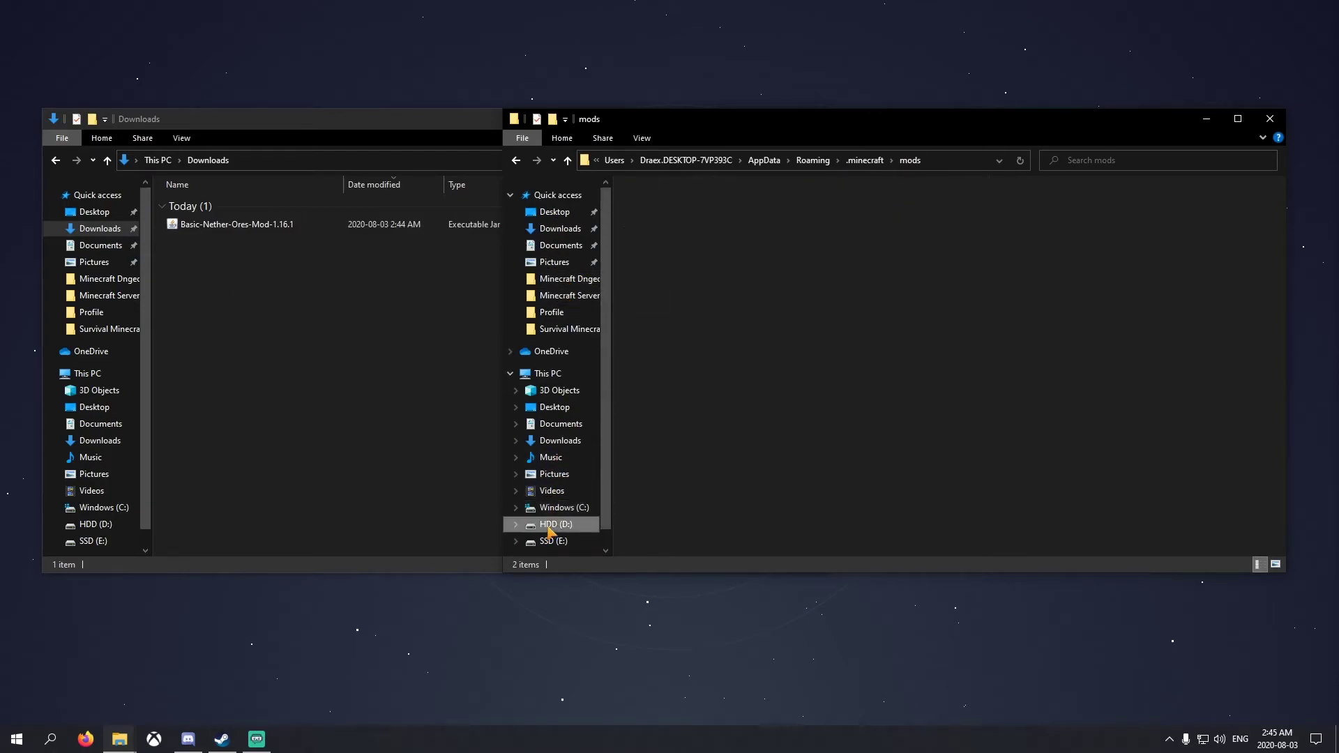
double_click(687, 263)
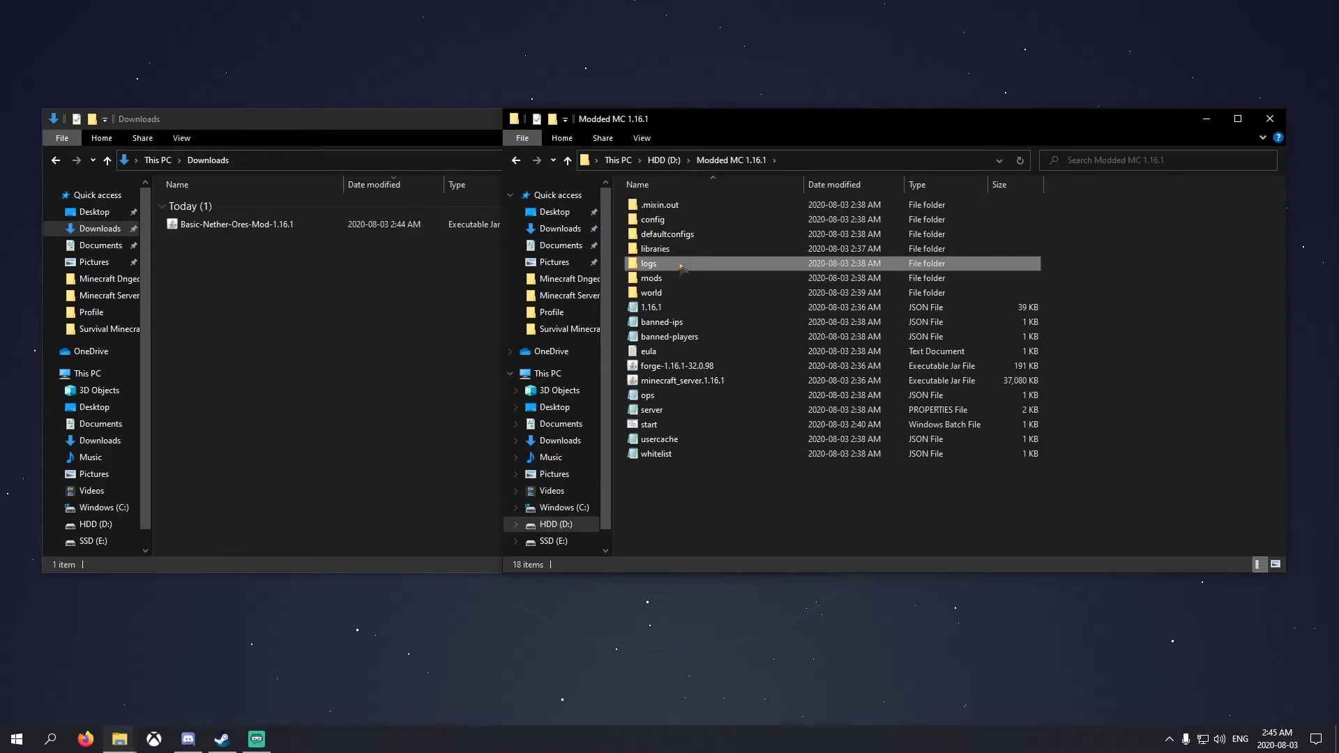
left_click(669, 250)
double_click(656, 278)
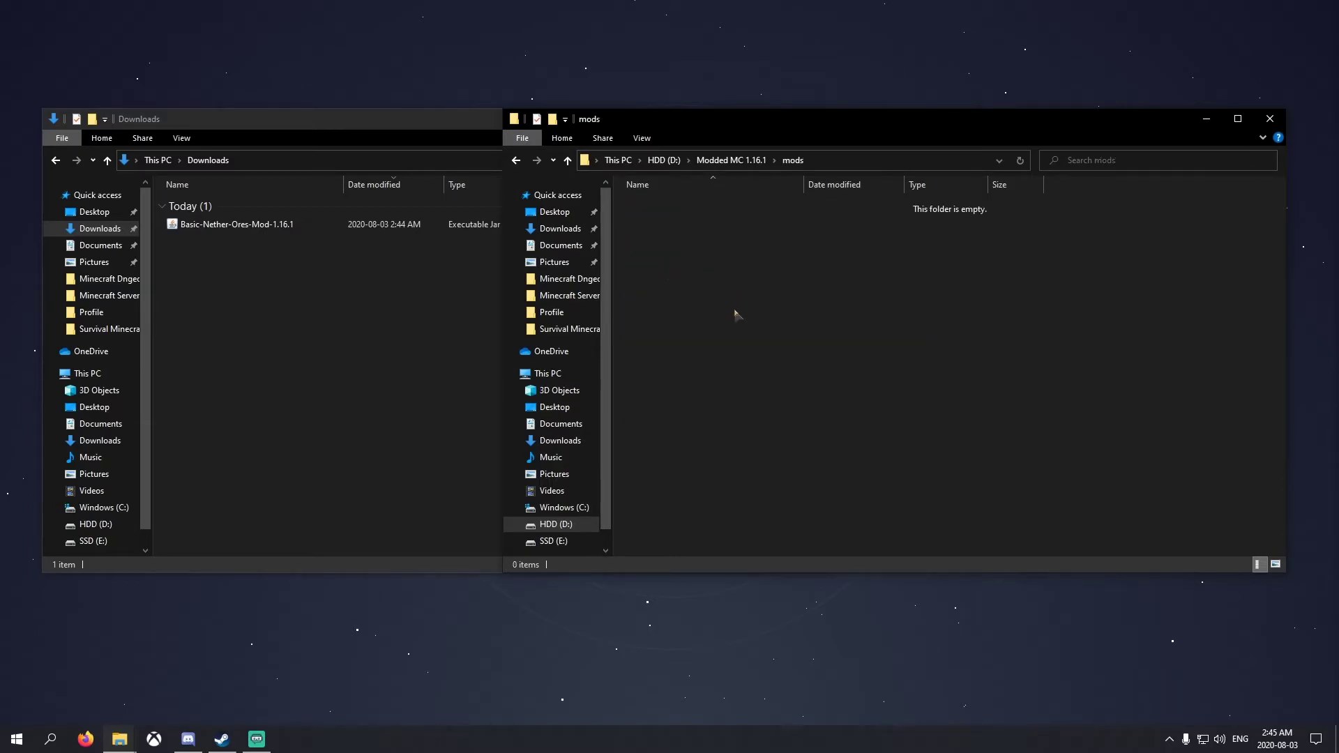
left_click_drag(234, 224, 973, 308)
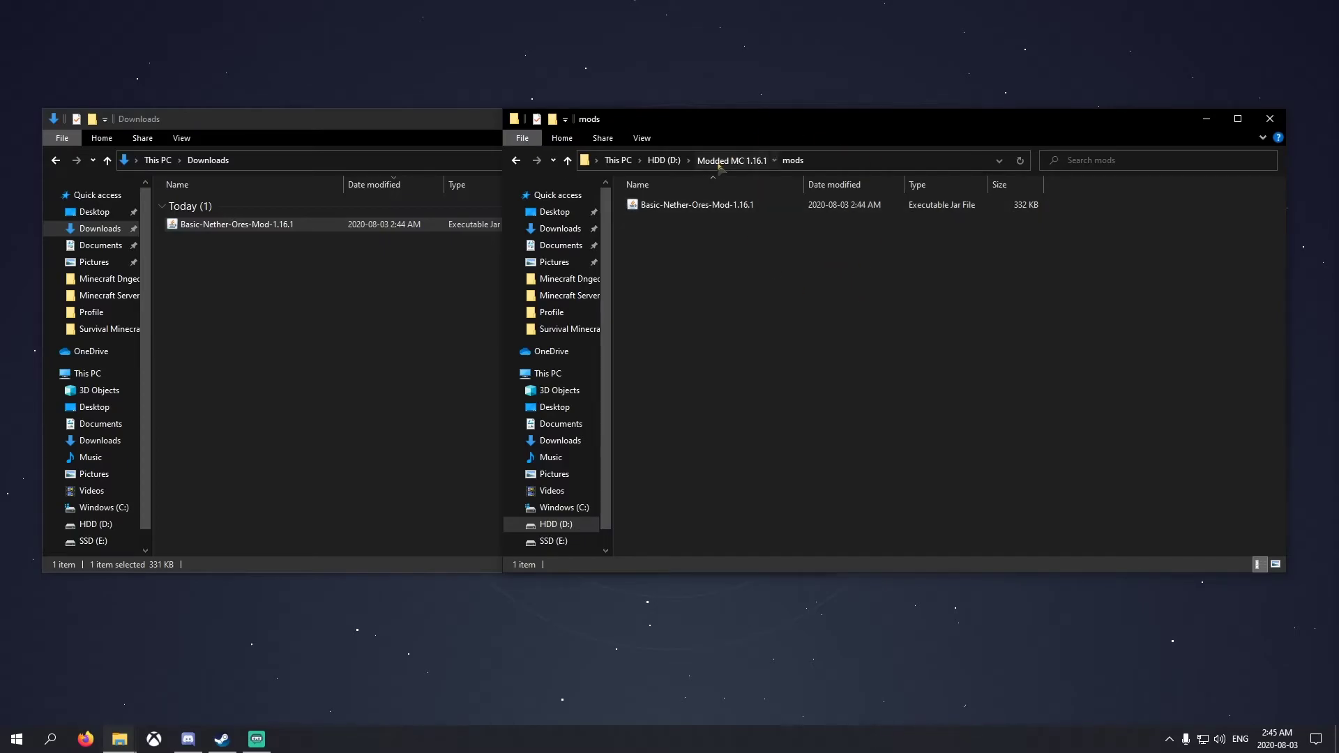
Return to the Modded MC 1.16.1 folder, close Downloads, and move the server window top-left
left_click(726, 160)
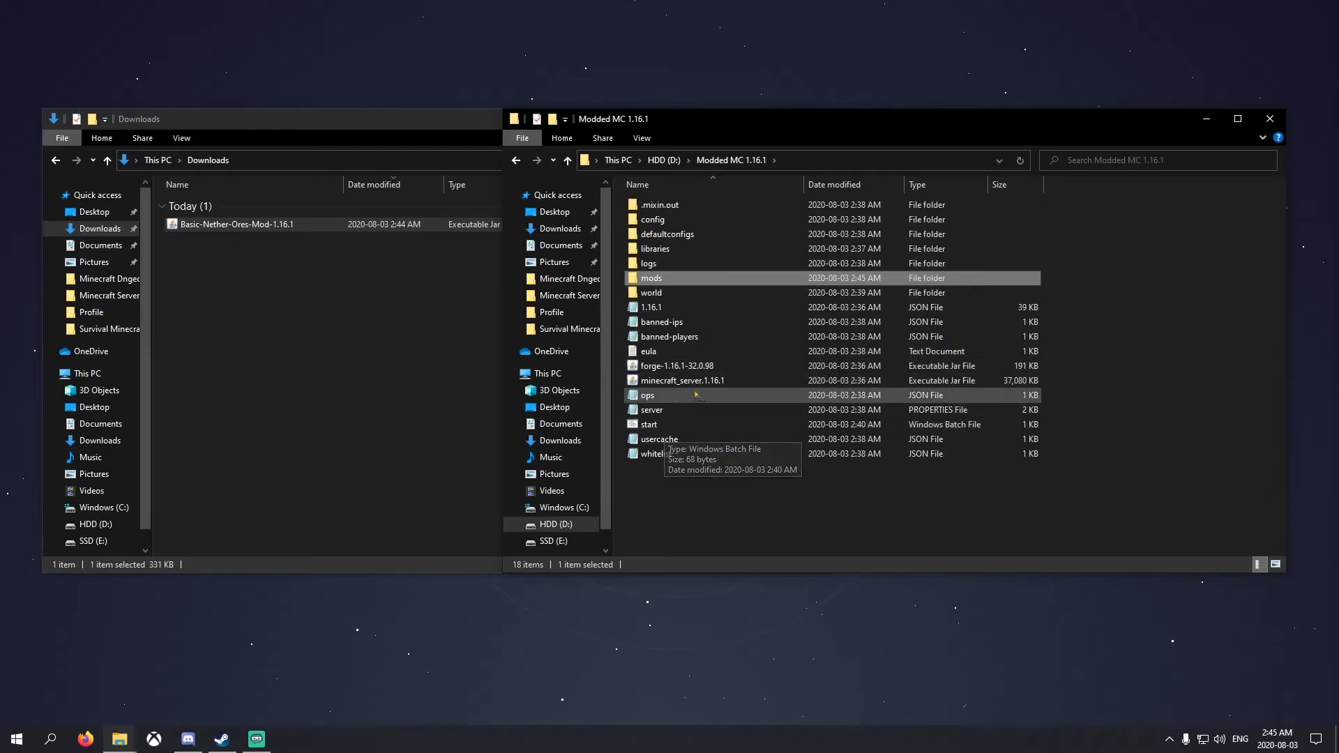
left_click(396, 153)
left_click(812, 119)
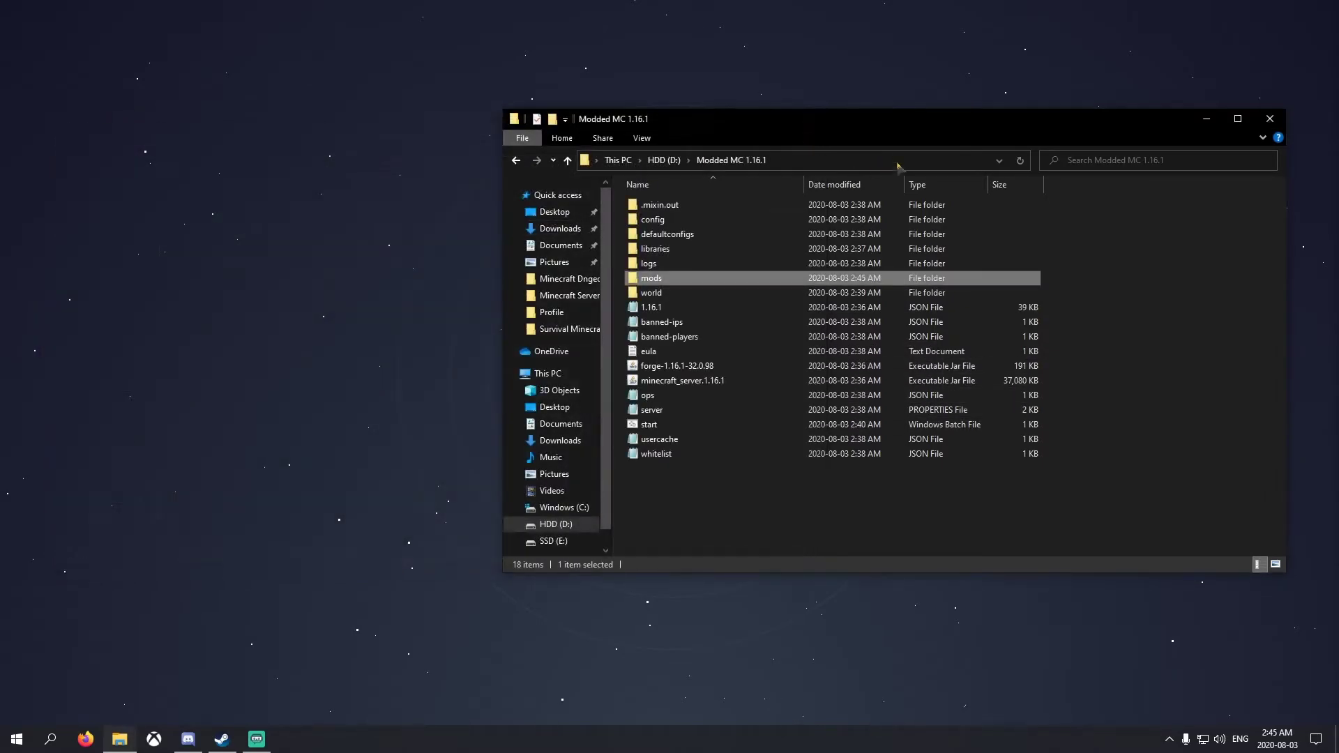
left_click_drag(880, 123, 398, 36)
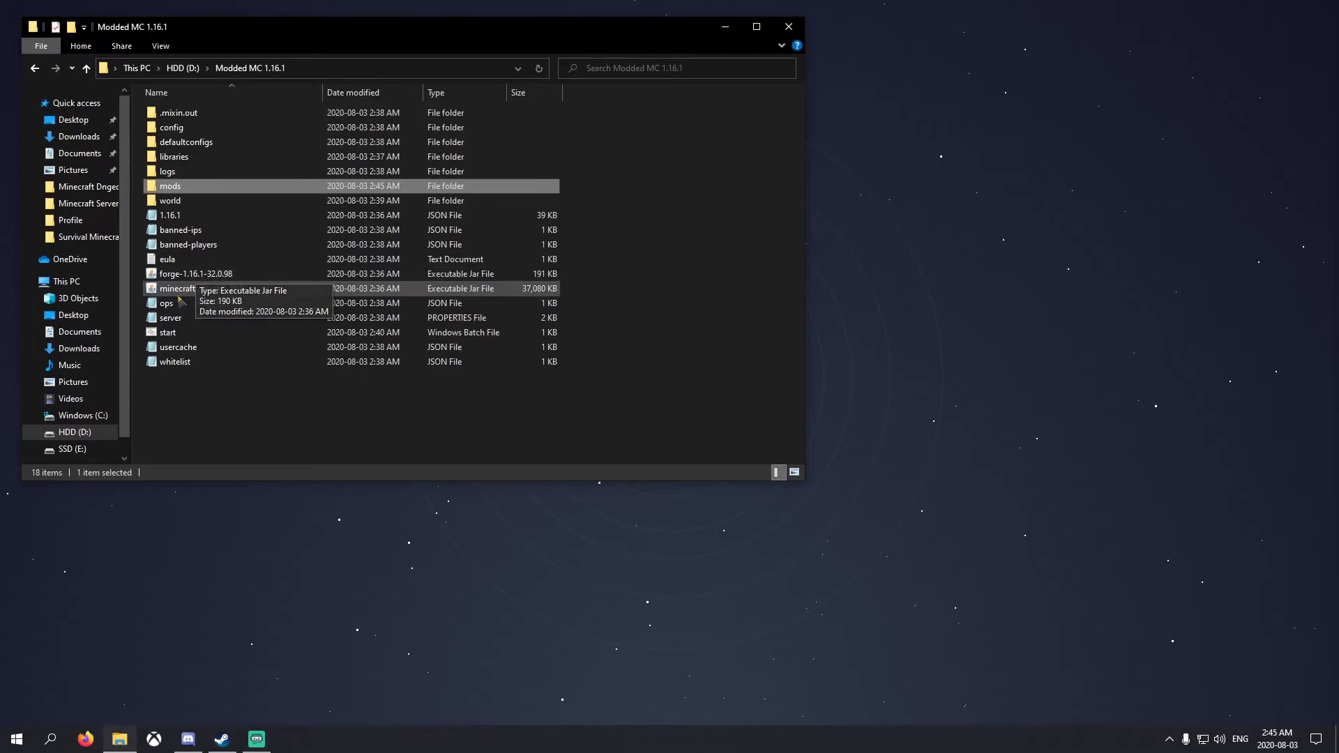
Open server.properties in Notepad and copy the IPv4 address from the restored Hamachi window
double_click(165, 321)
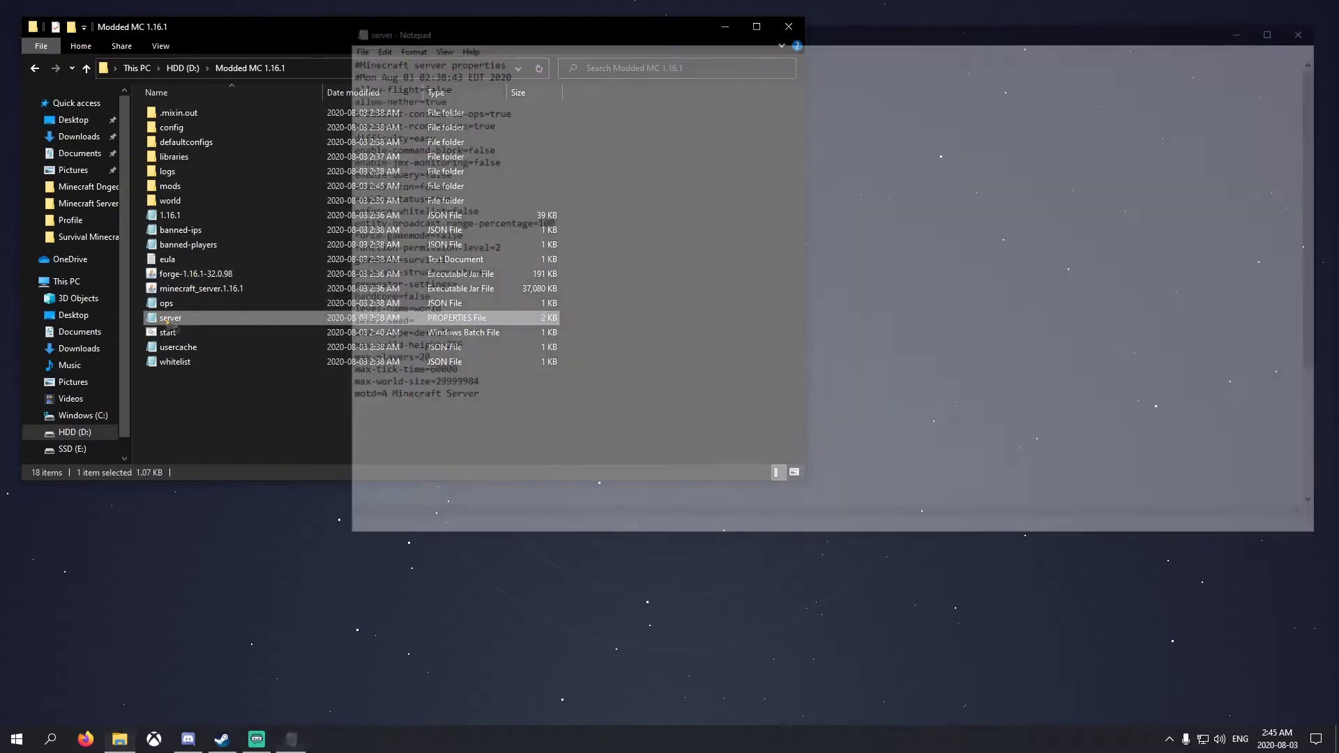
left_click_drag(606, 37, 482, 60)
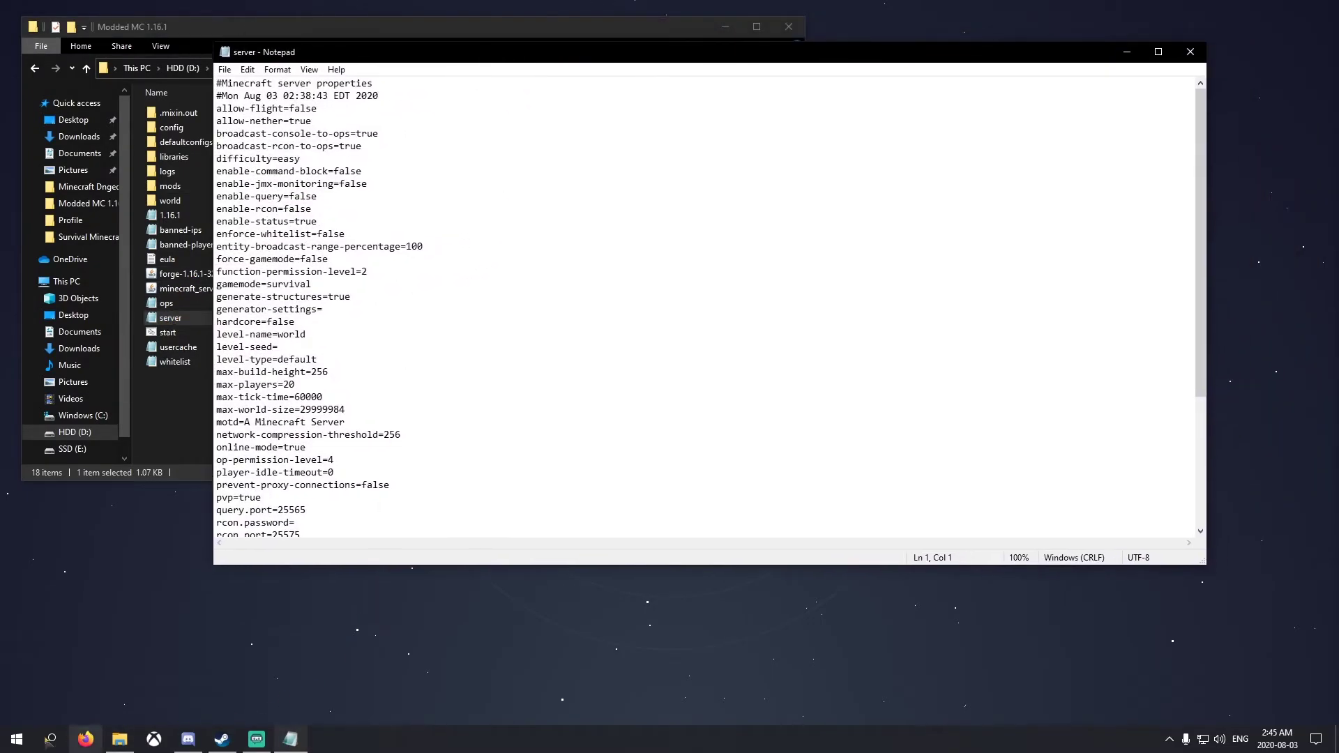
left_click(1170, 740)
right_click(1210, 704)
left_click(1221, 640)
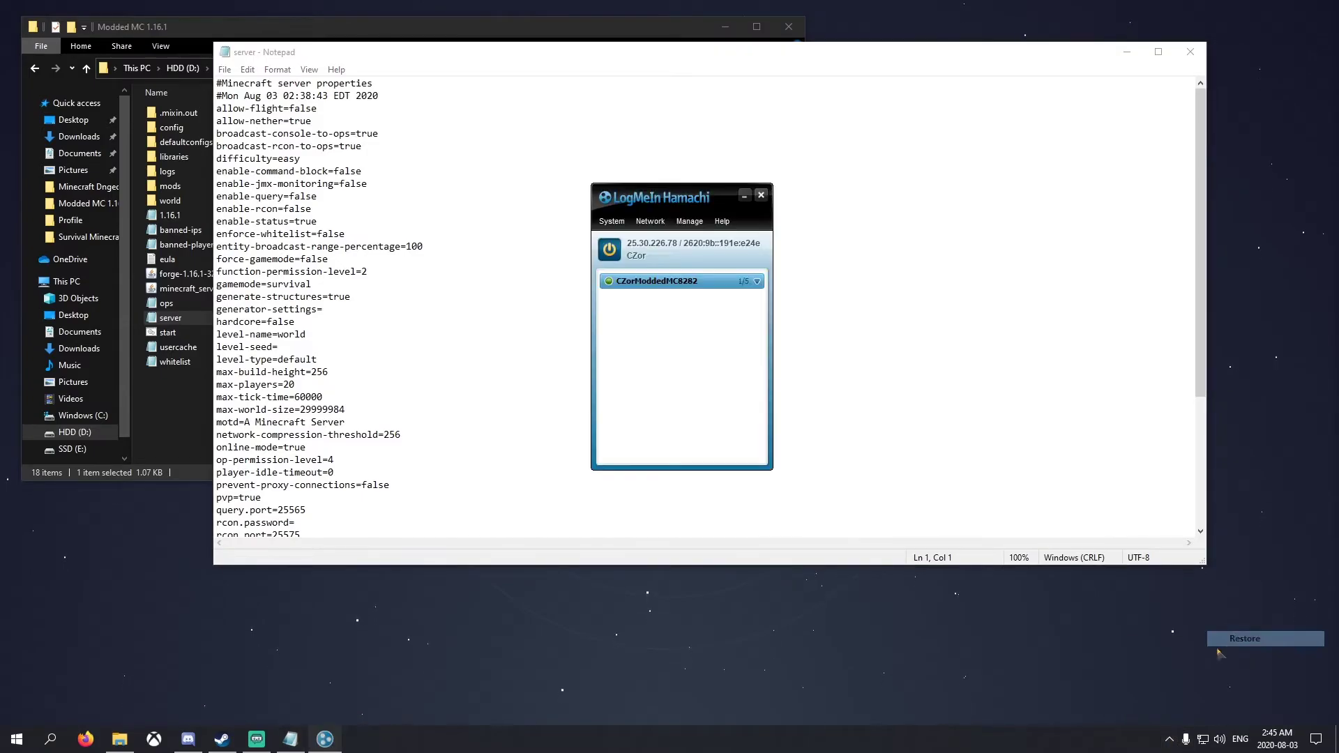
right_click(653, 250)
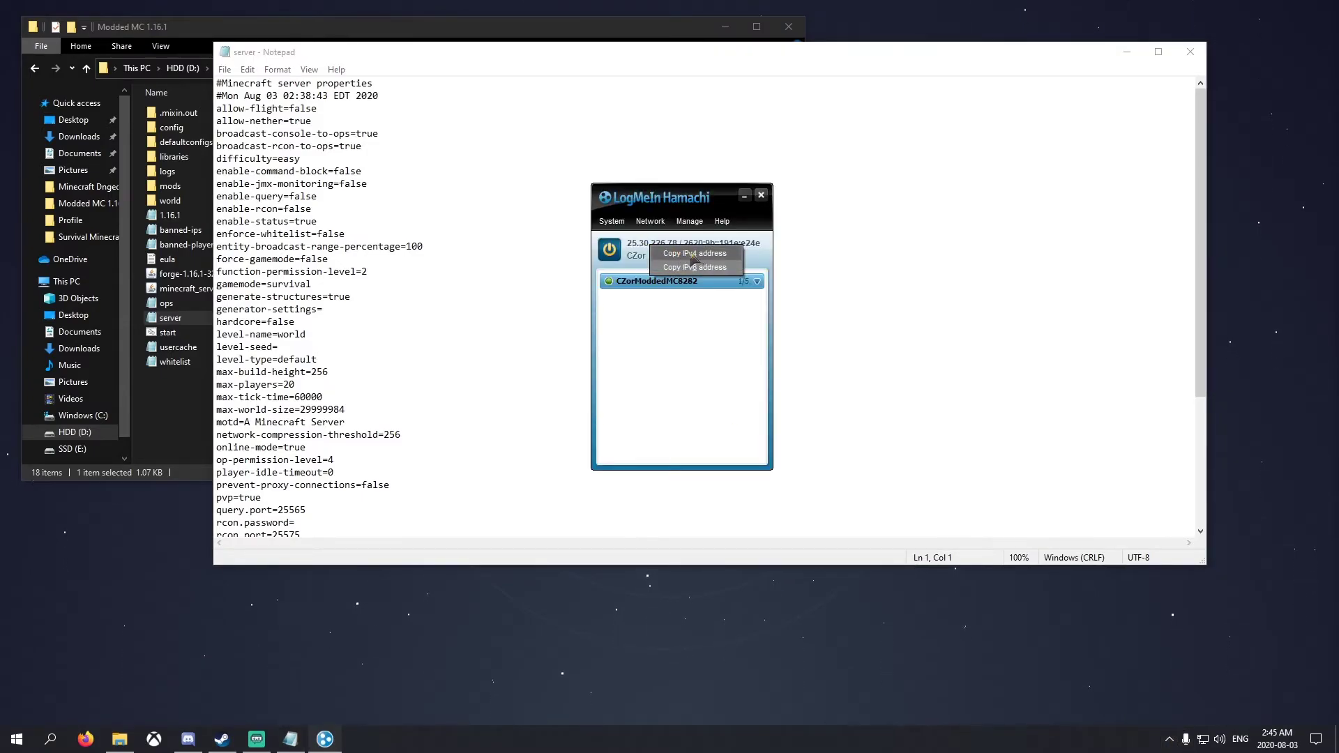
left_click(686, 255)
Paste the Hamachi IPv4 address after server-ip= and save server.properties
left_click(283, 359)
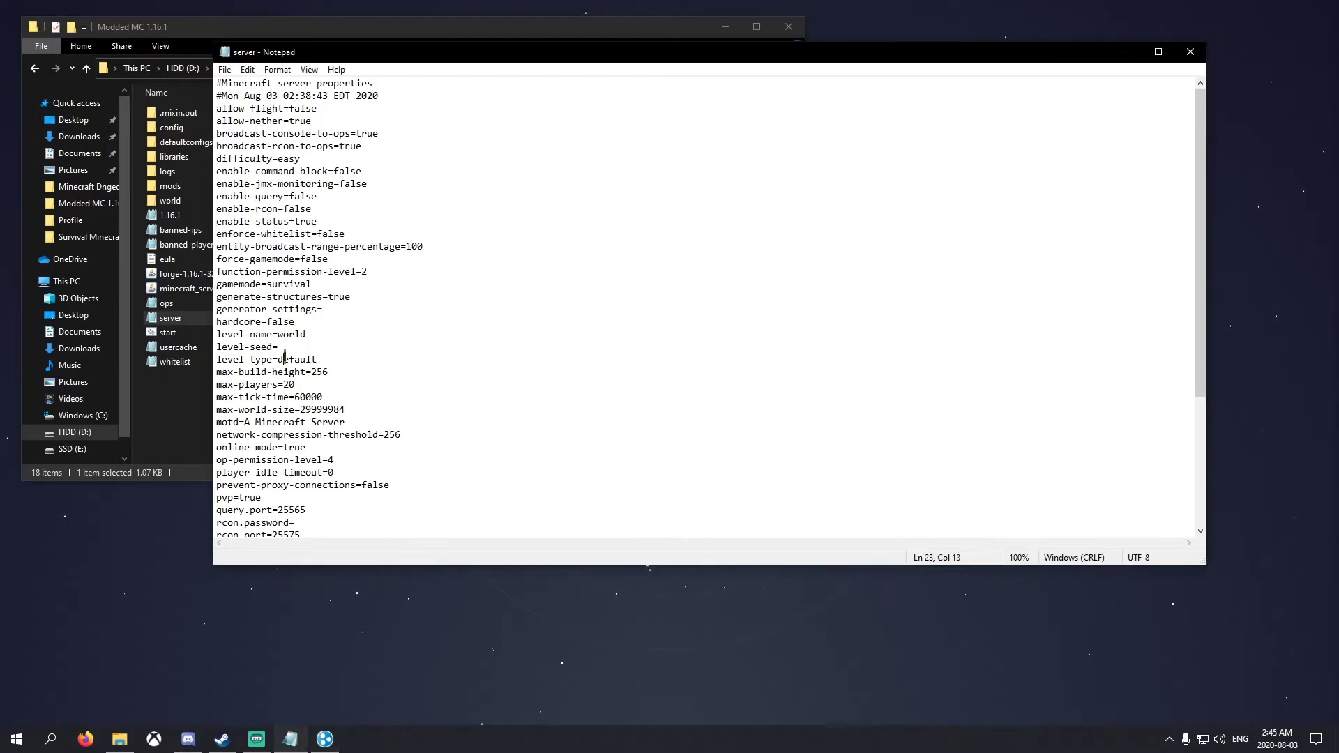
scroll(294, 376, "down", 5)
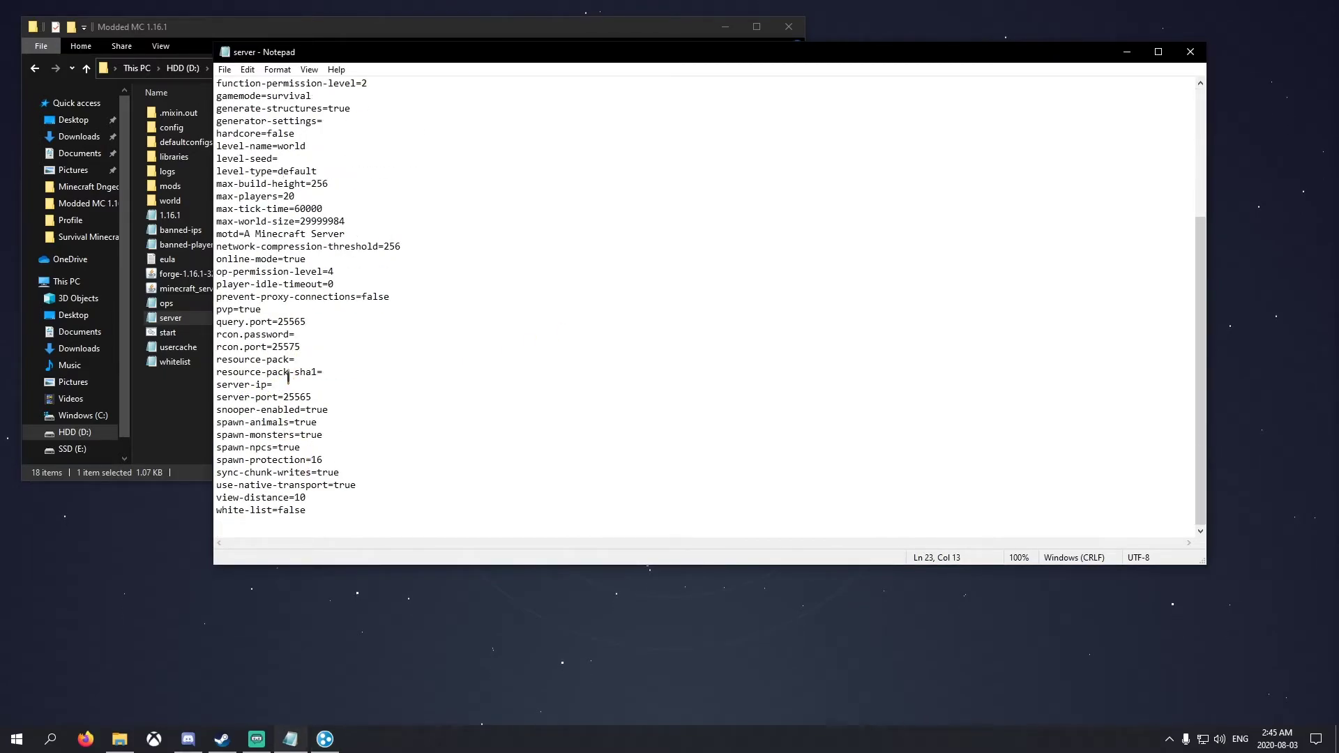
key("ctrl+v")
scroll(352, 426, "up", 5)
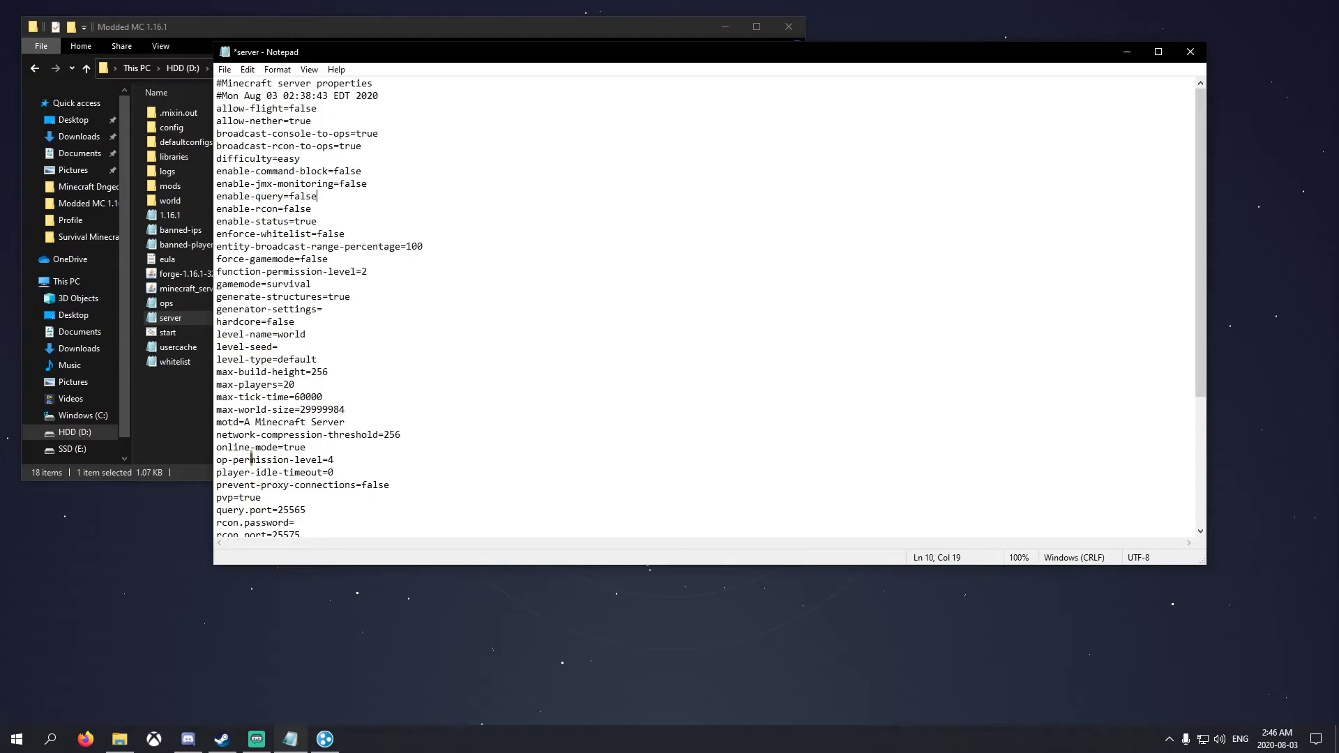
left_click_drag(321, 445, 228, 448)
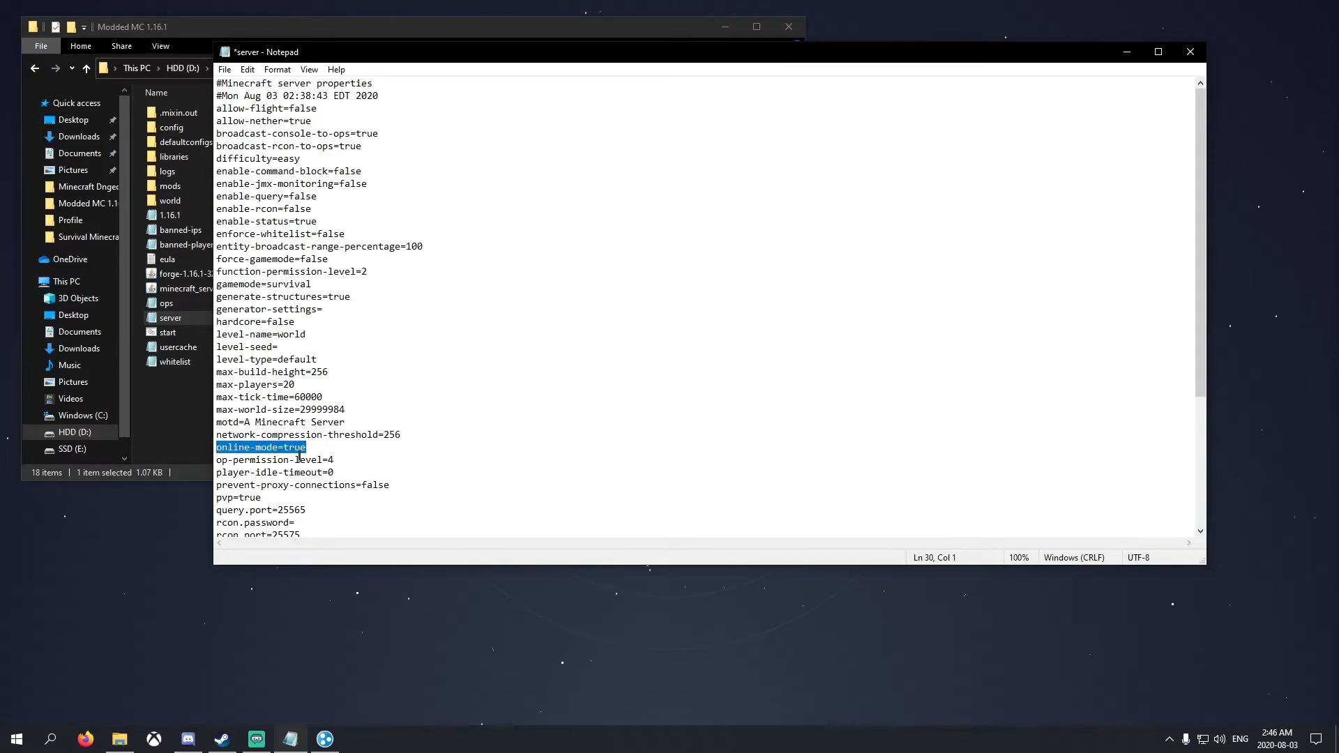
left_click(307, 409)
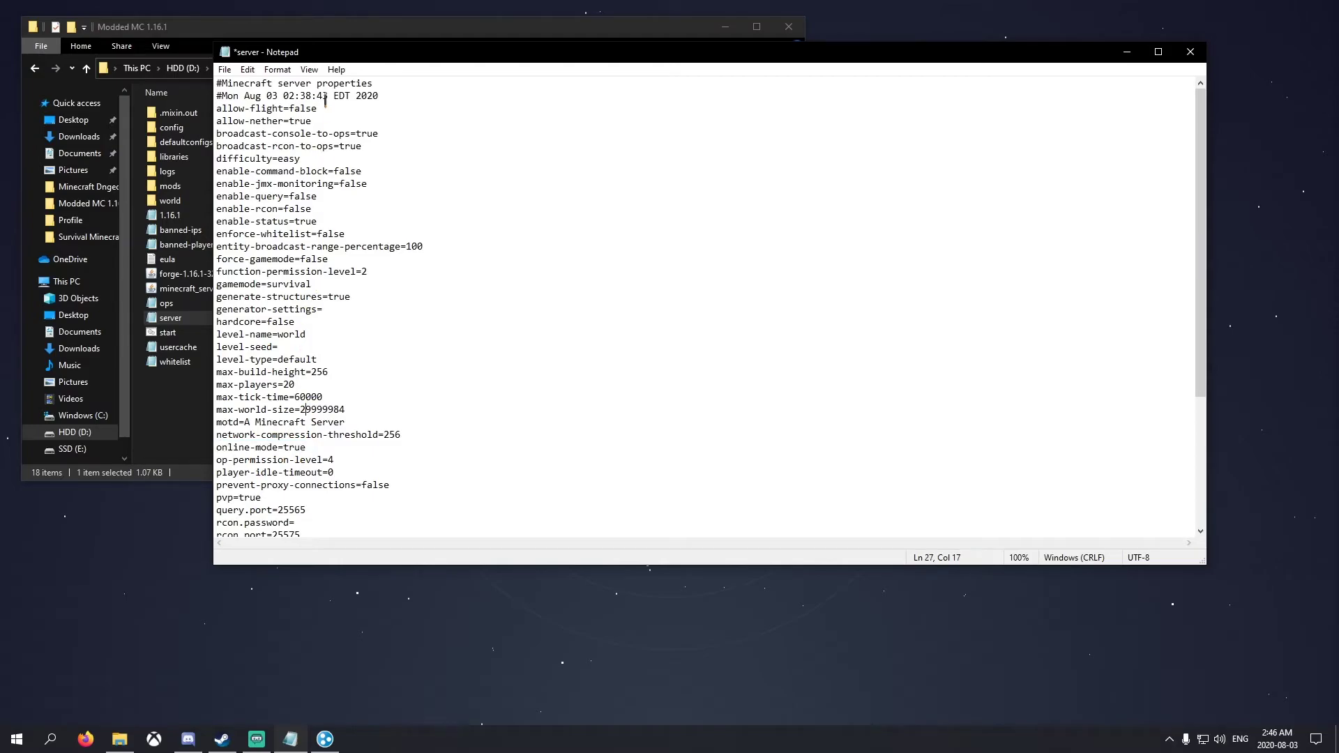
left_click(225, 70)
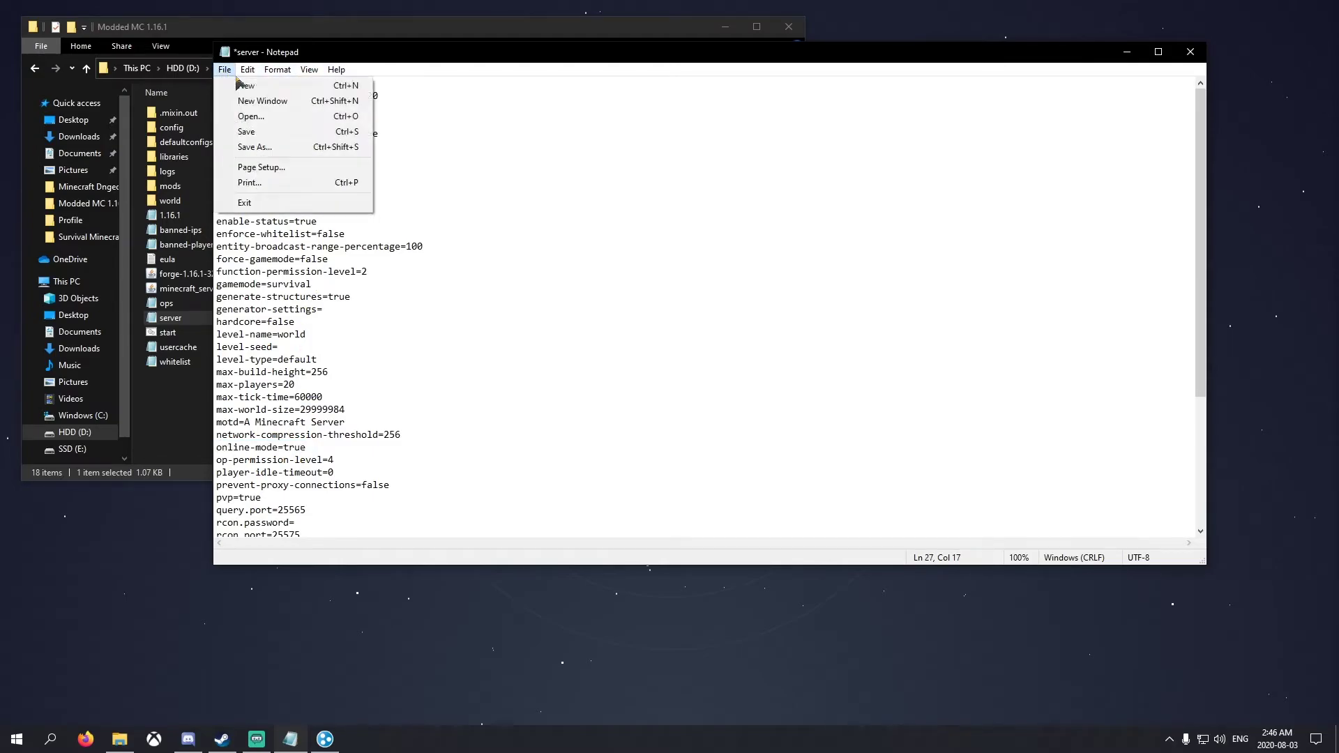
left_click(265, 129)
Close Notepad, copy the Hamachi address again, and park Hamachi in the top-right corner
left_click(1191, 57)
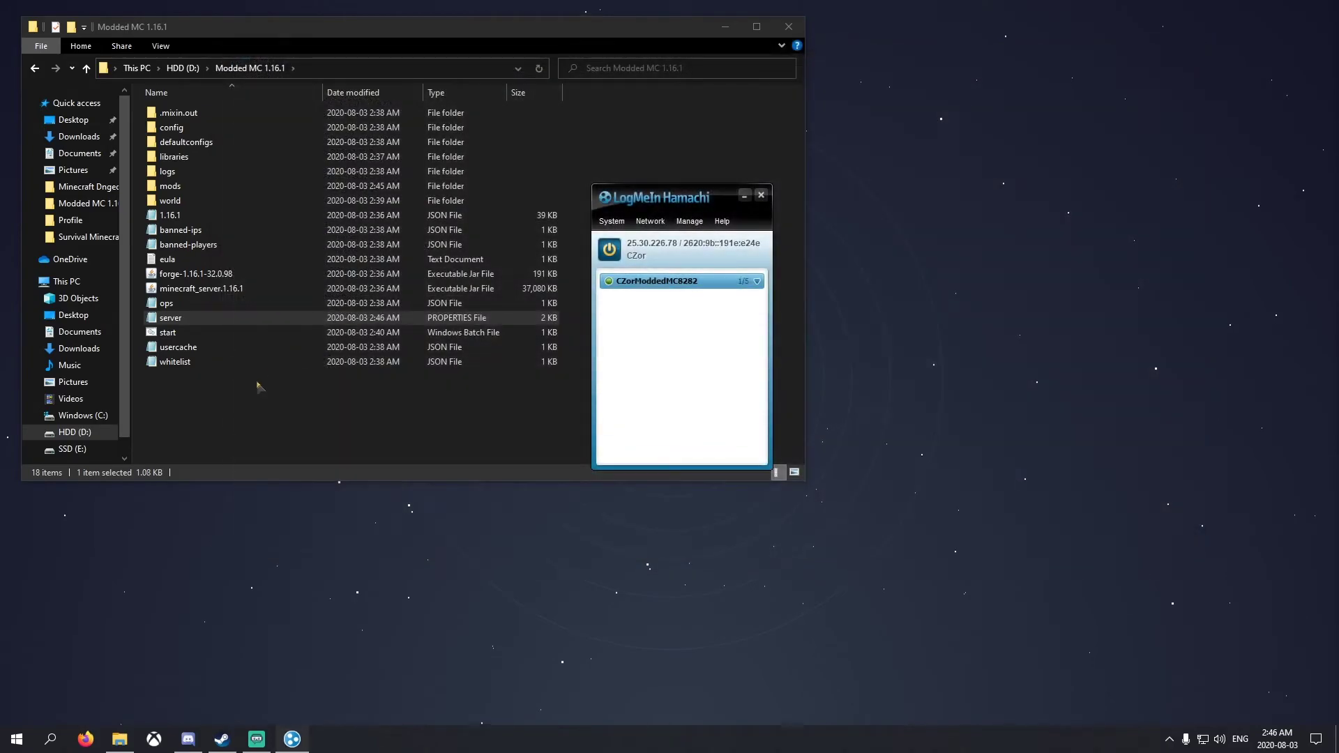
mouse_move(678, 198)
left_mouse_down()
mouse_move(1217, 31)
mouse_move(864, 182)
mouse_move(707, 218)
mouse_move(1186, 3)
mouse_move(1221, 7)
mouse_move(1162, 43)
mouse_move(689, 201)
mouse_move(718, 211)
mouse_move(692, 208)
left_mouse_up()
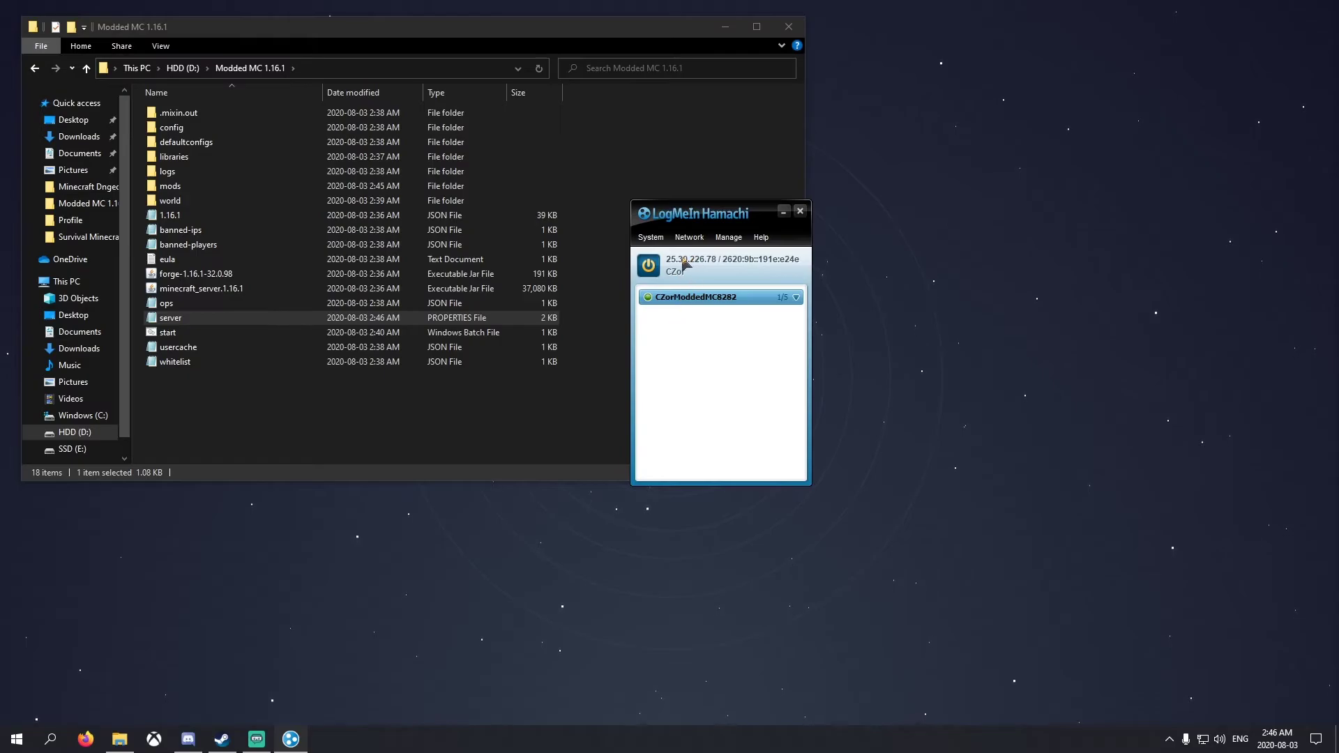
left_click(684, 263)
left_click(704, 270)
left_click_drag(731, 208, 1230, 24)
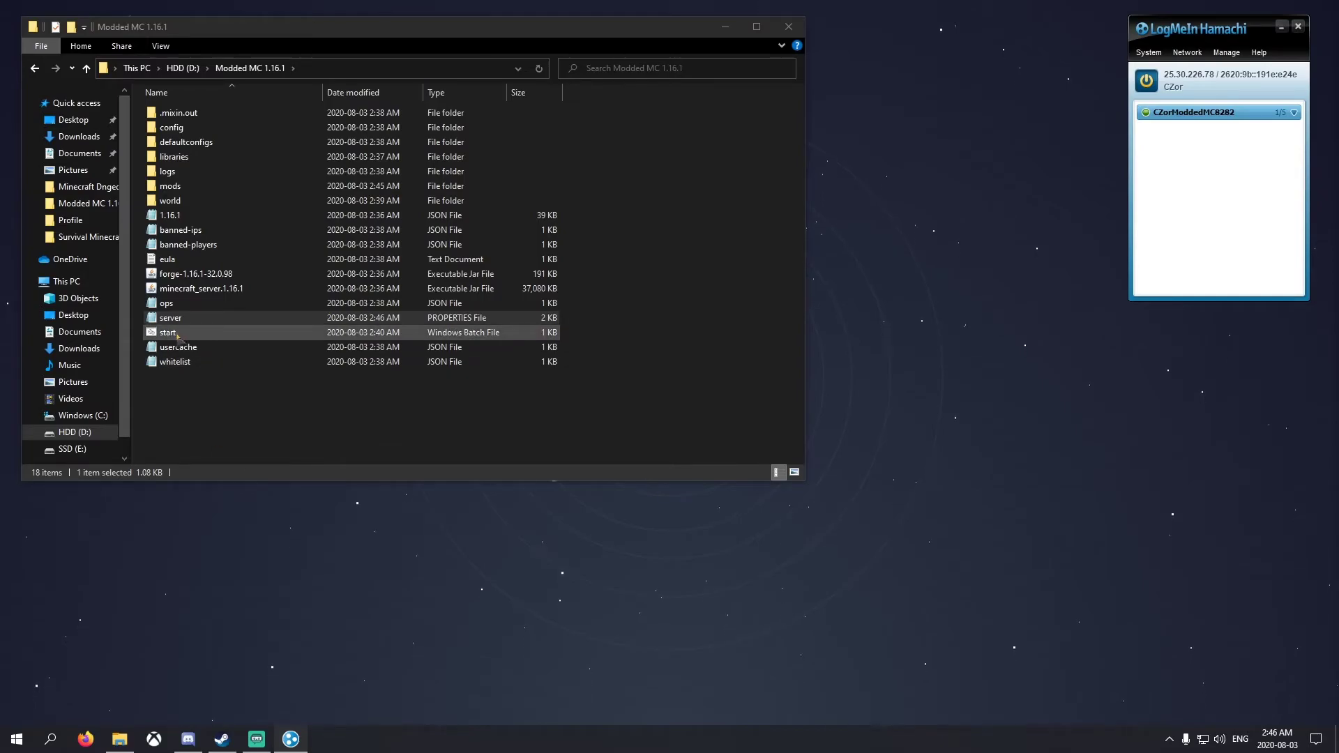
Start the server with its start script and open the Minecraft Launcher
double_click(168, 332)
left_click_drag(277, 91, 563, 162)
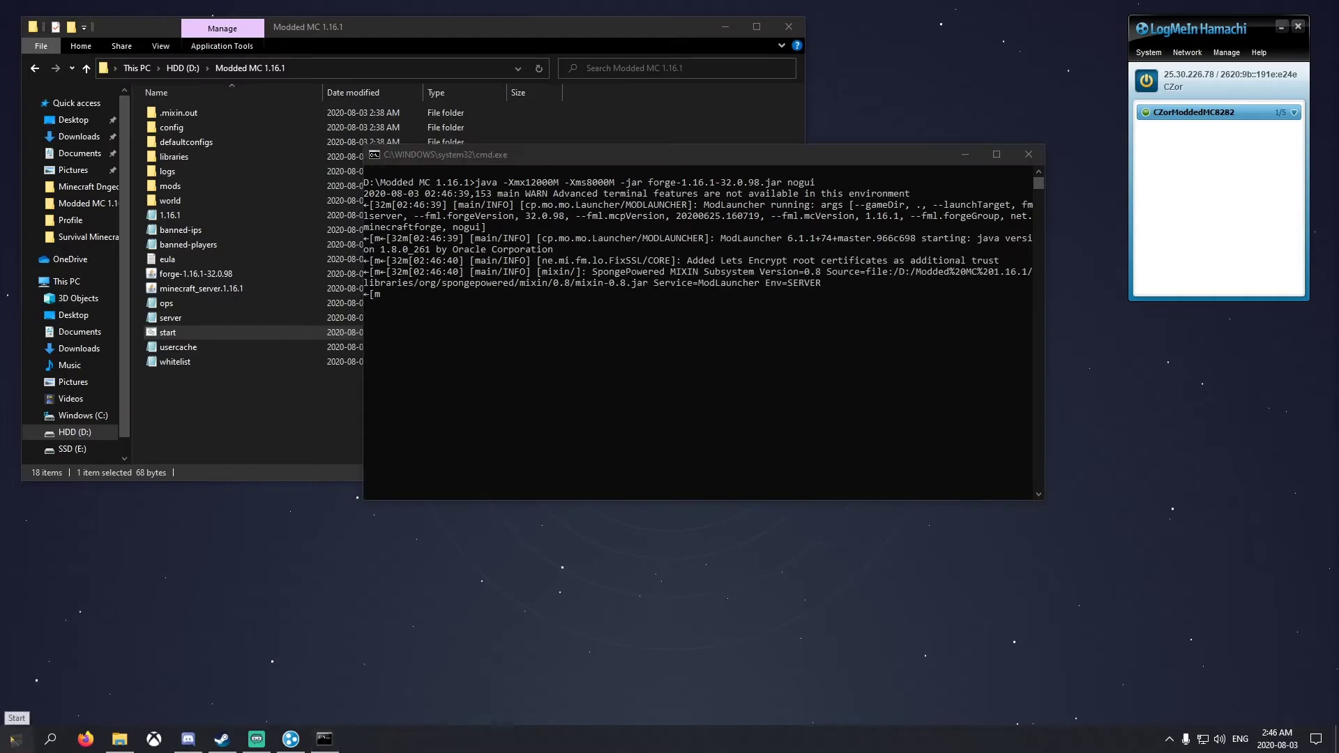
key("super")
left_click(510, 477)
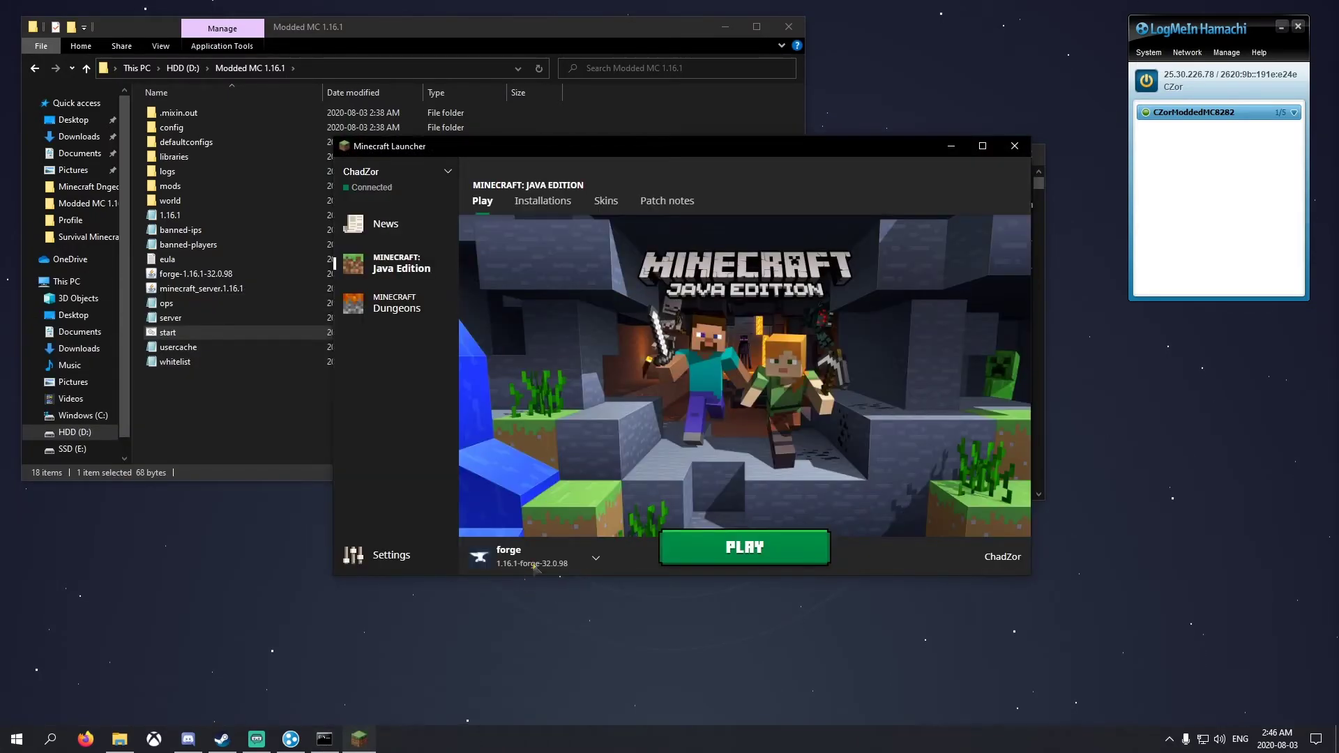
Play the forge 1.16.1 profile, keeping the server console out of the way while it loads
left_click(537, 564)
left_click(522, 408)
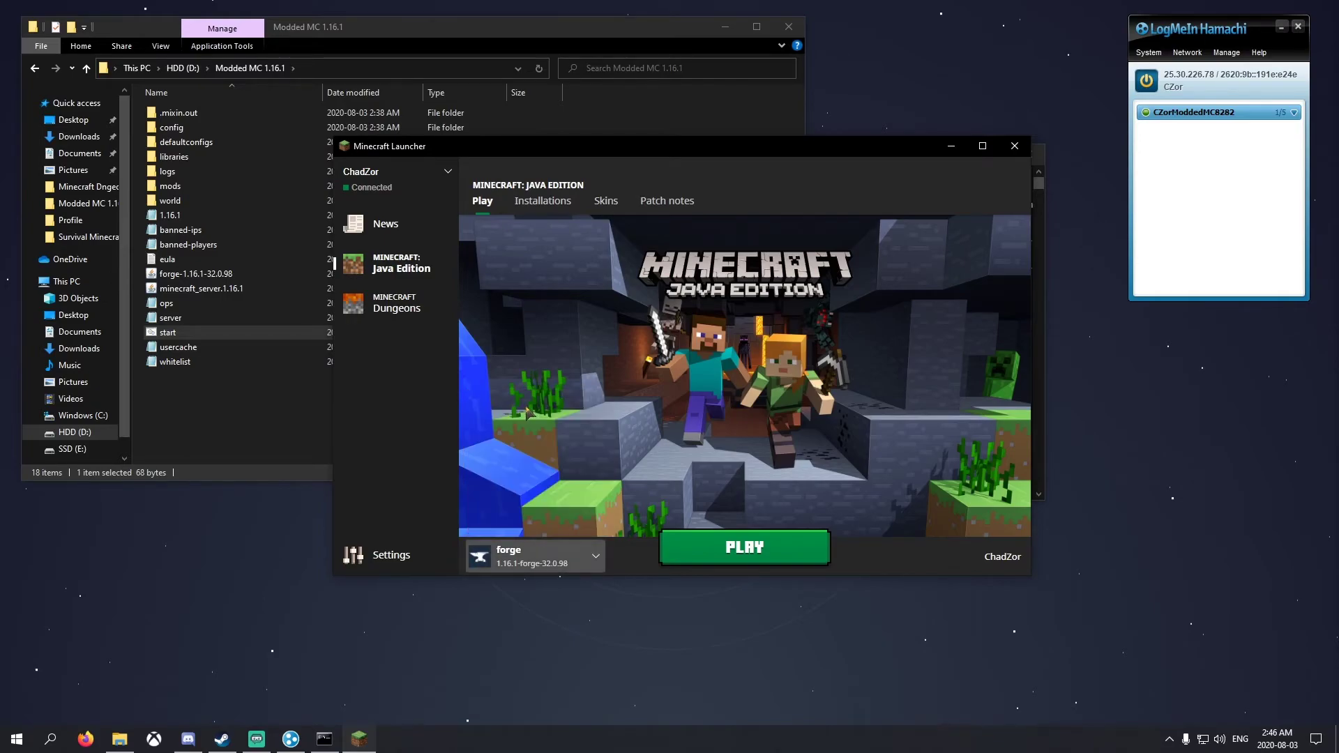
left_click(747, 551)
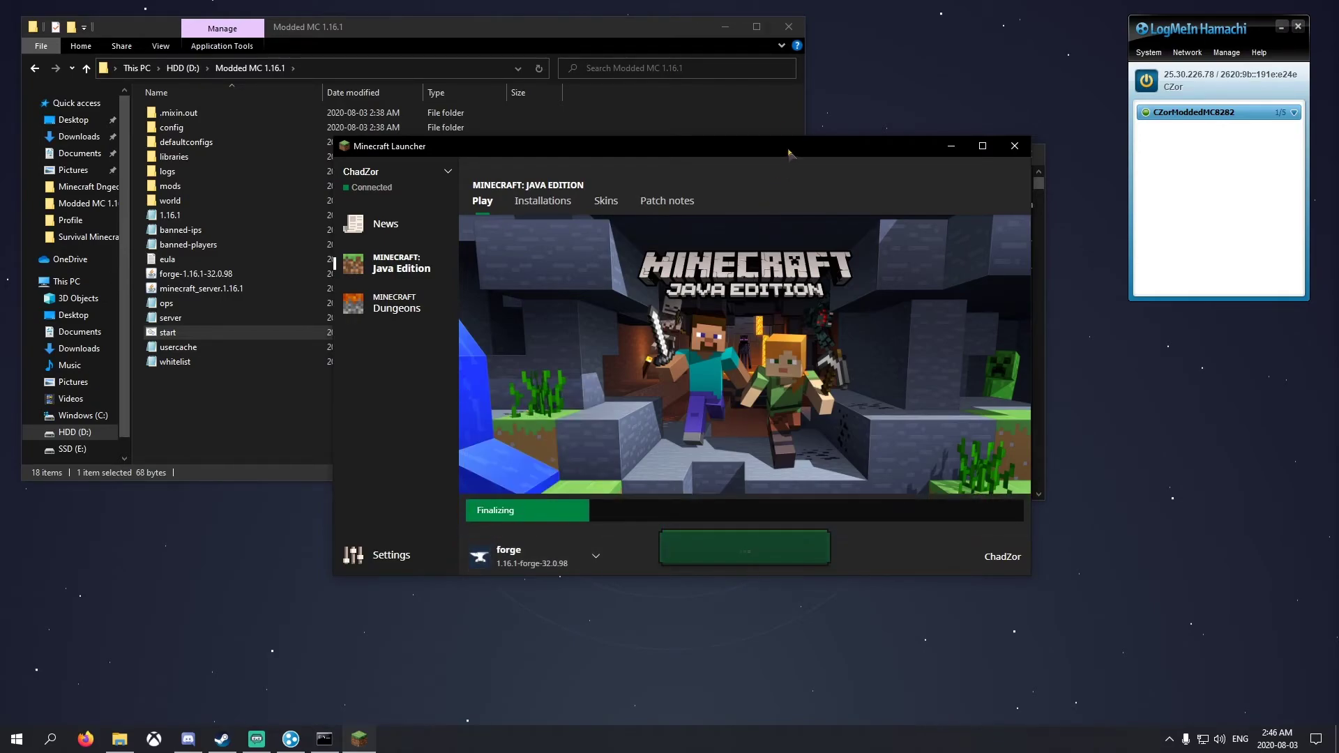
left_click_drag(762, 159, 835, 47)
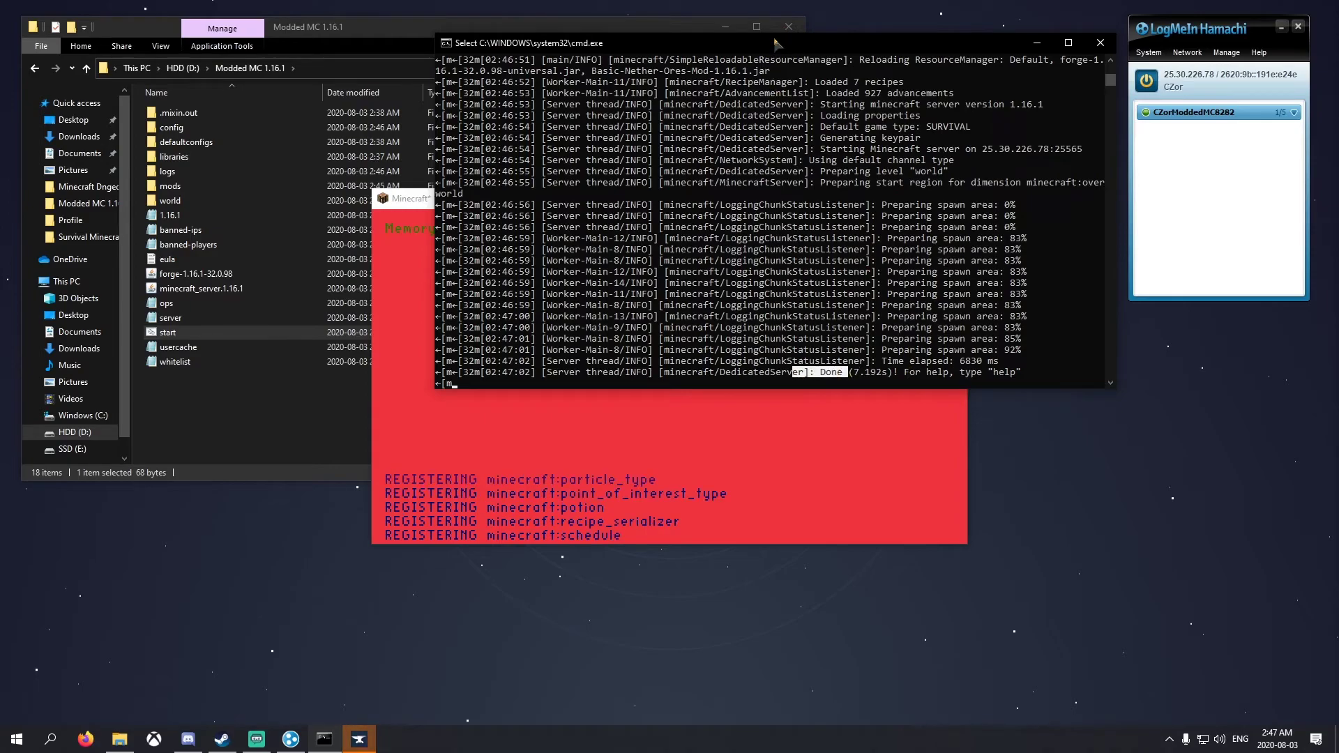
left_click_drag(782, 43, 1336, 66)
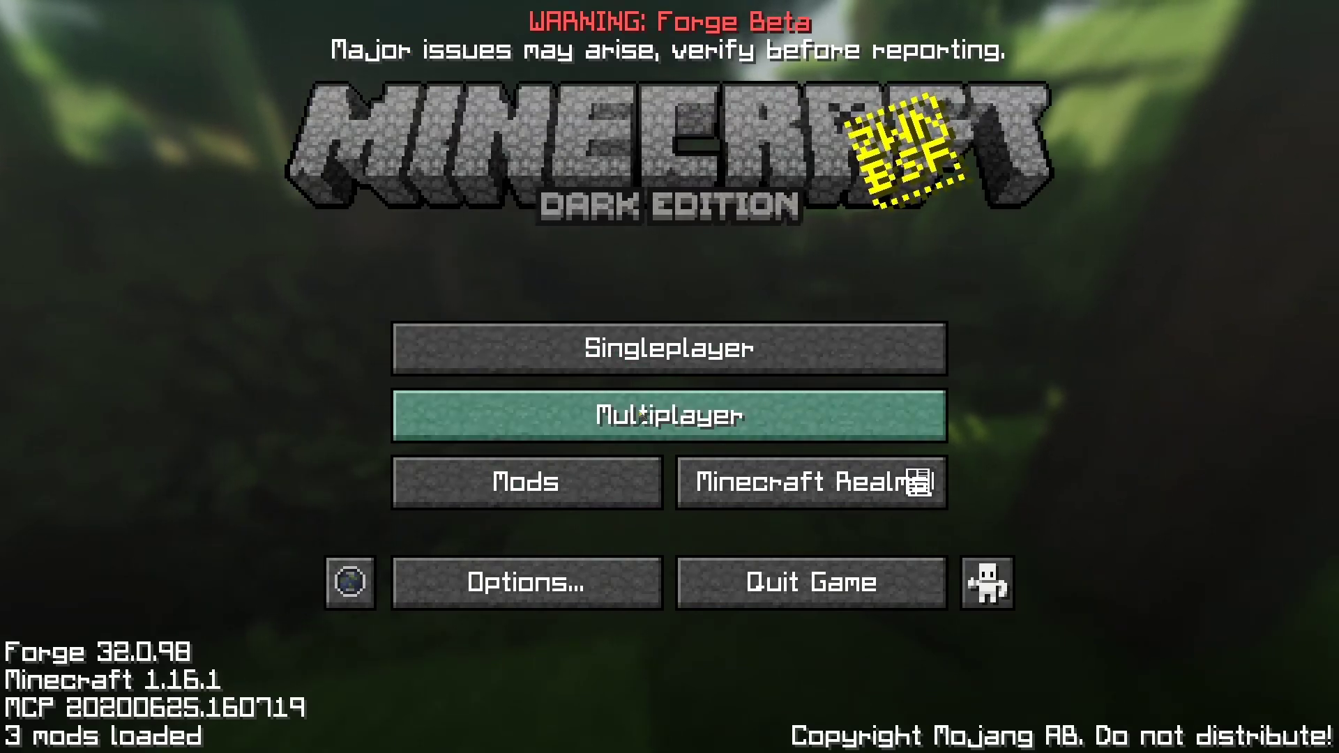
Add a multiplayer server entry with the pasted Hamachi address 25.30.226.78
left_click(638, 420)
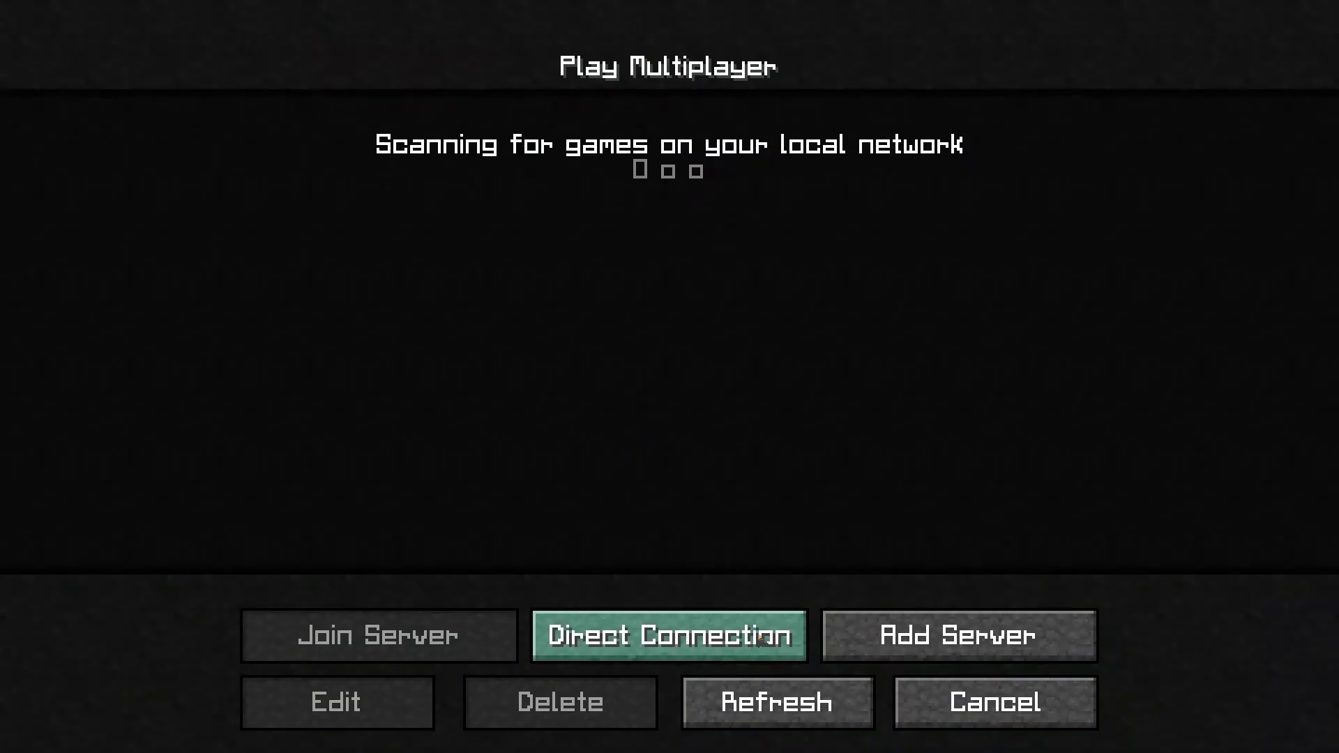
left_click(942, 641)
left_click(577, 342)
type("25.30.226.78")
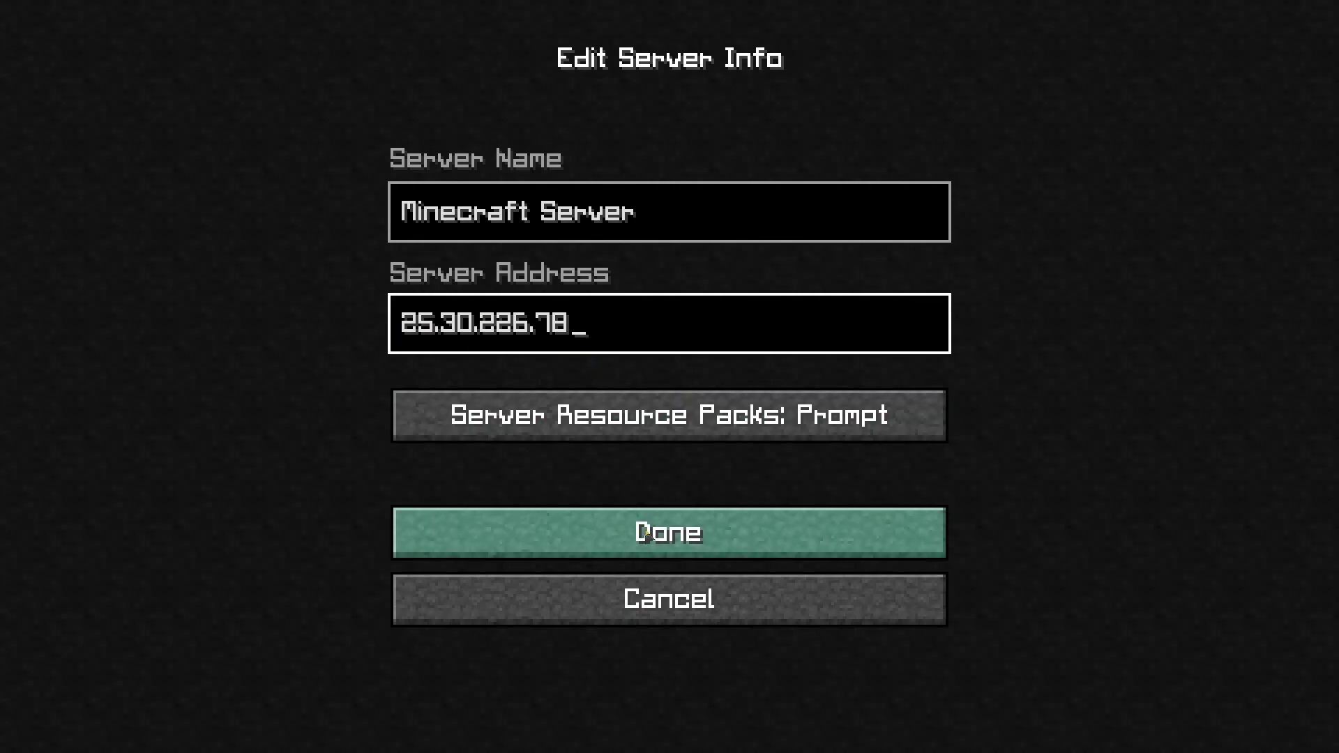
left_click(659, 533)
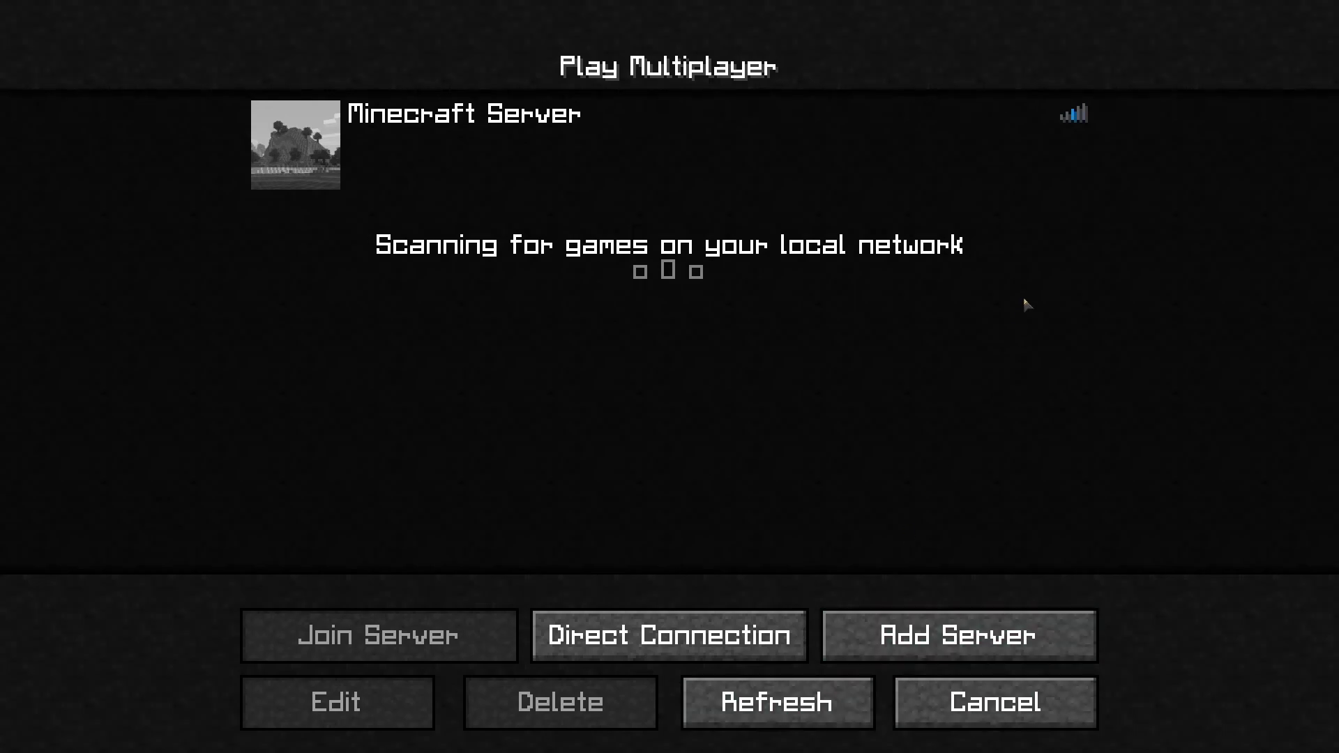
mouse_move(1036, 131)
mouse_move(899, 204)
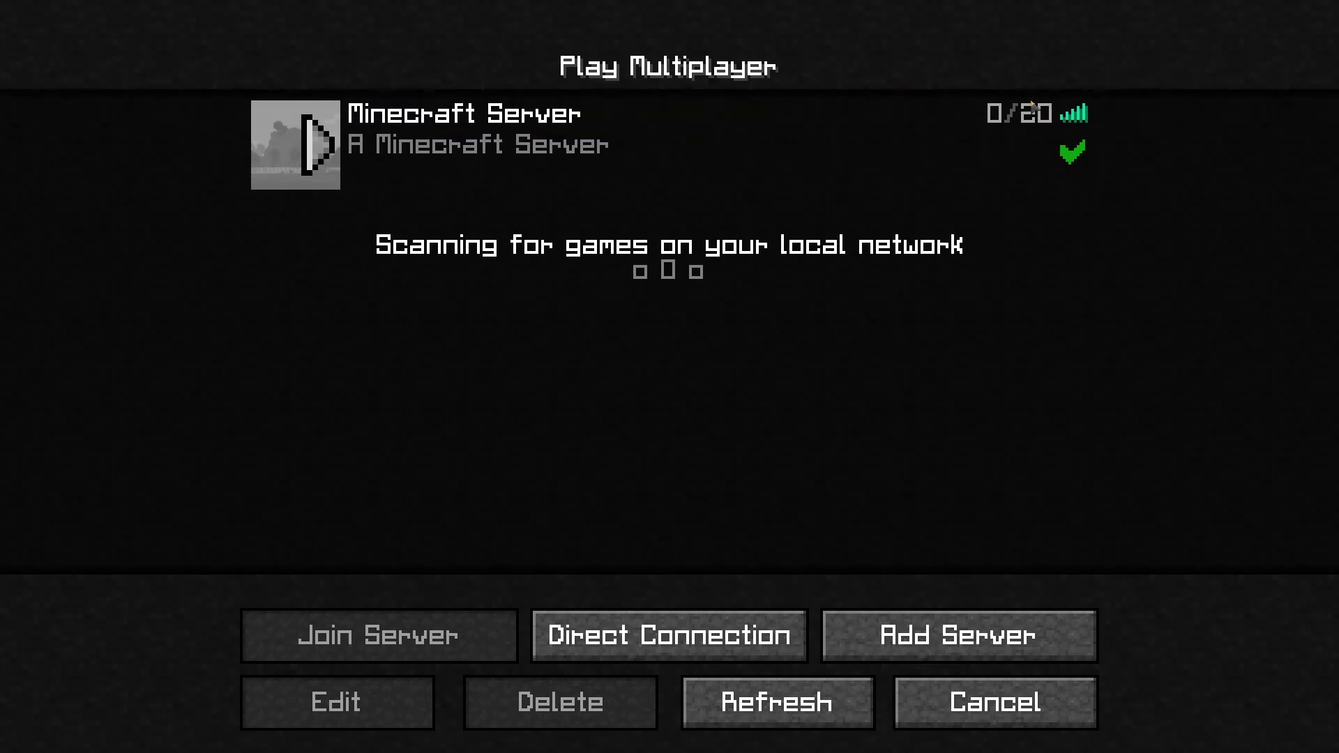
mouse_move(1077, 125)
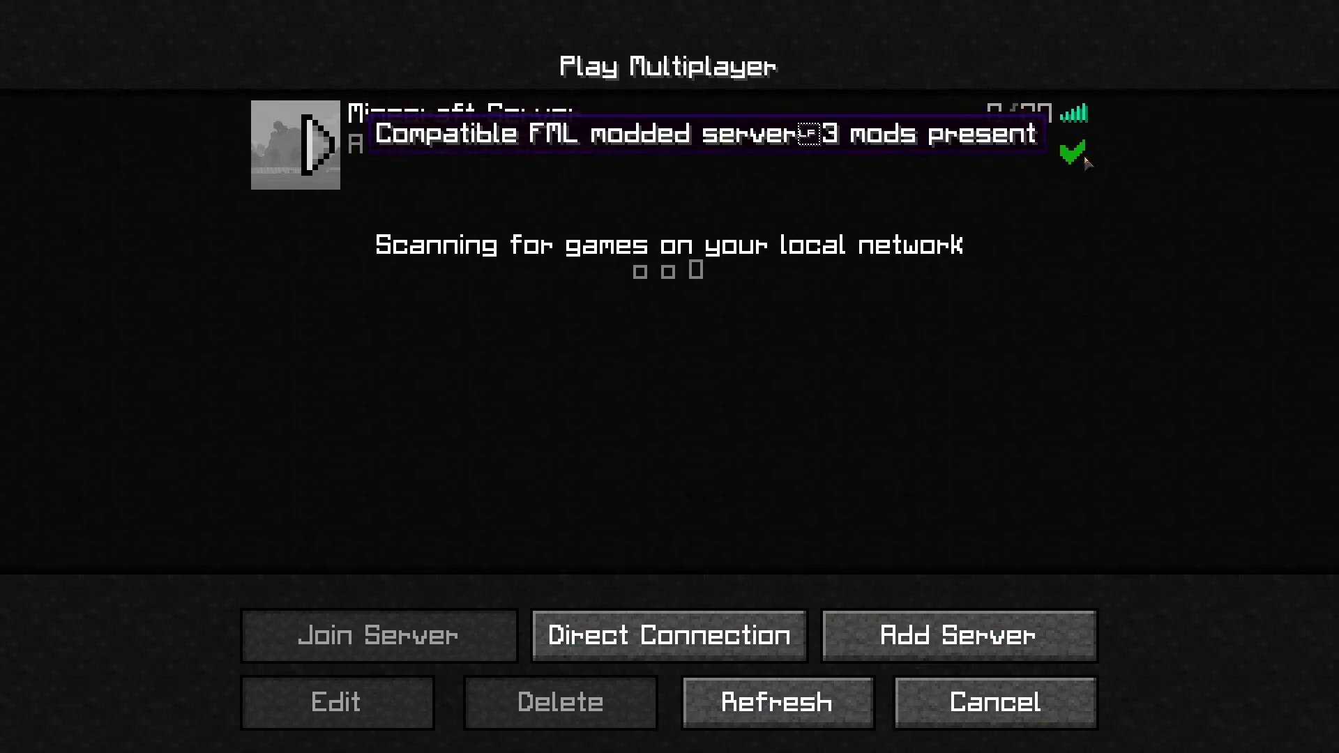
double_click(617, 137)
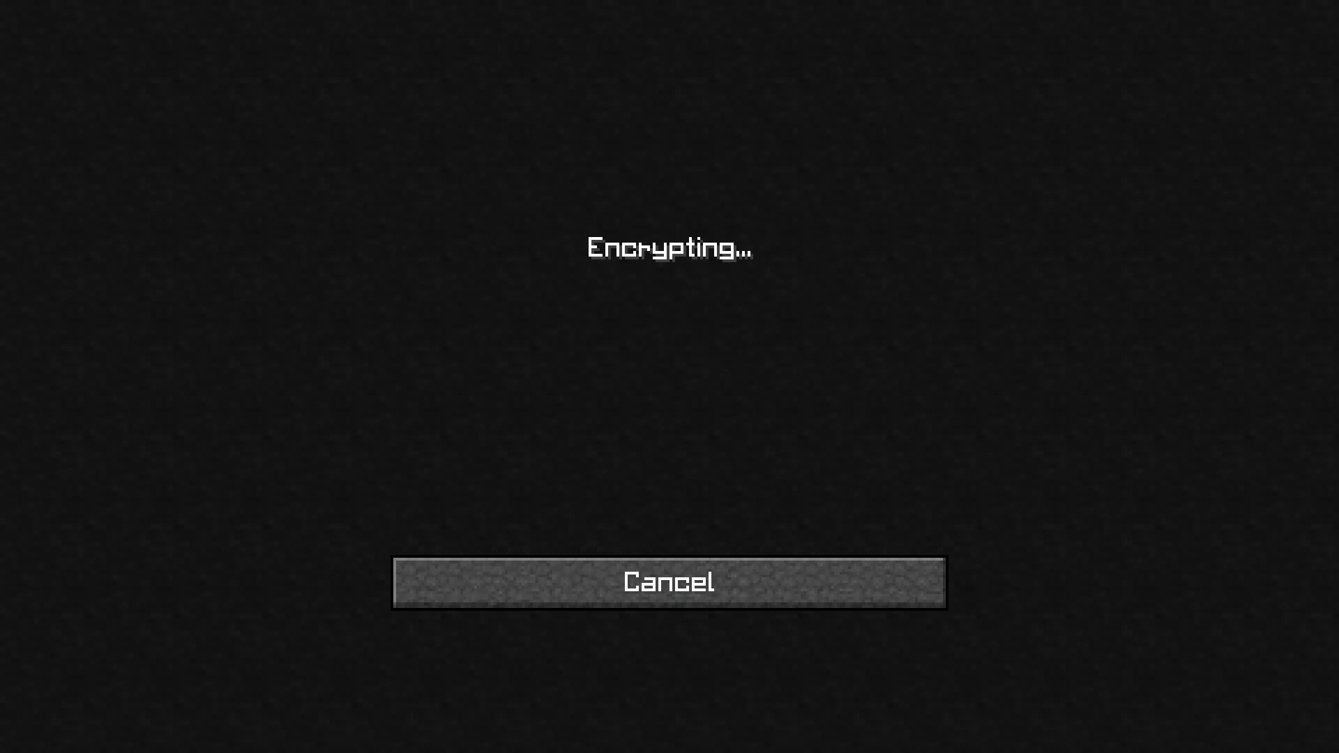
left_click(685, 439)
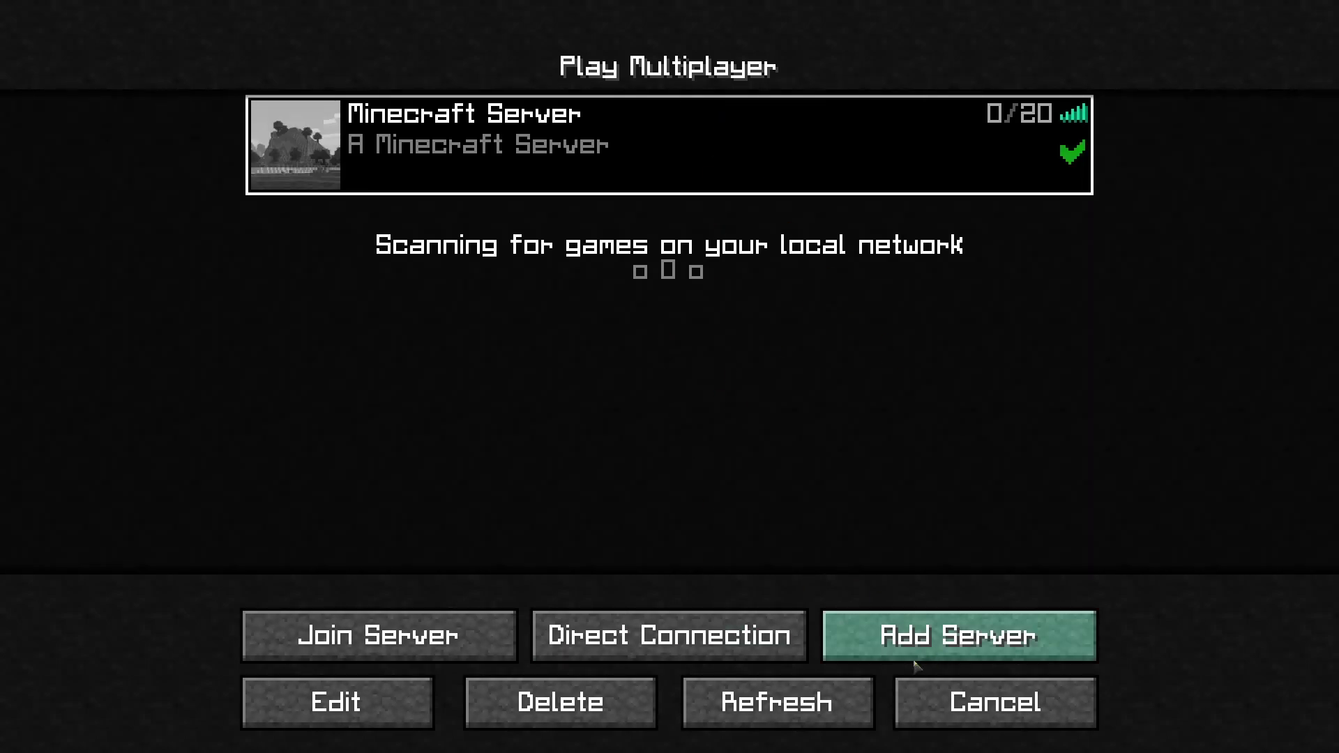
left_click(416, 659)
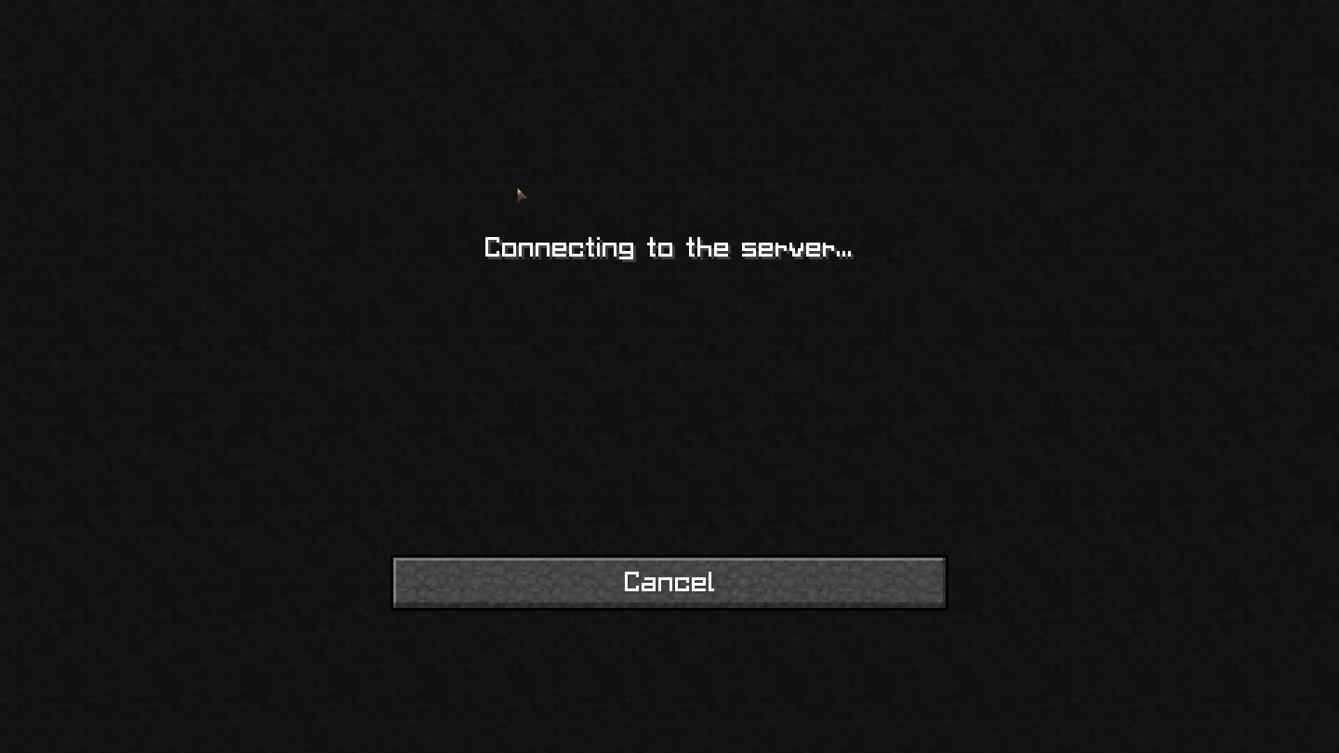
key("Escape")
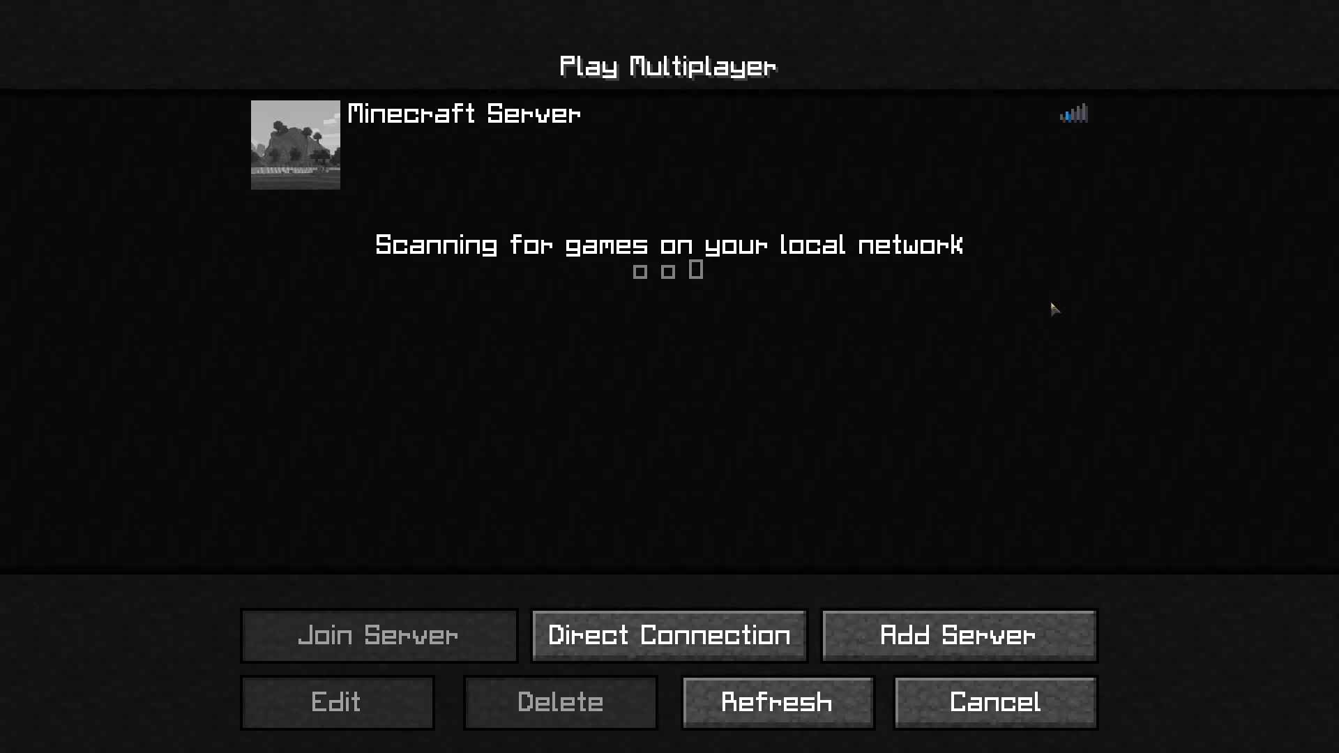
Join the Minecraft Server entry, check the player list and inventory, then pause
double_click(637, 137)
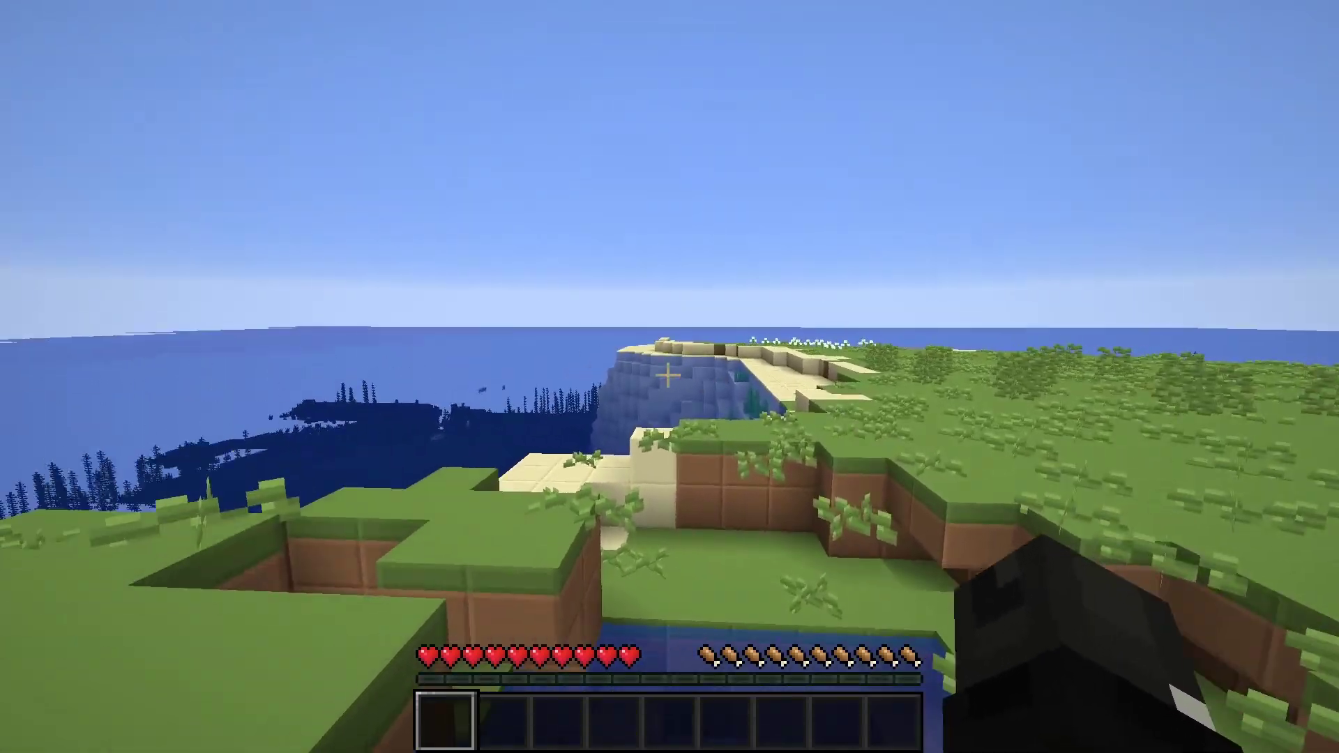
key("Tab")
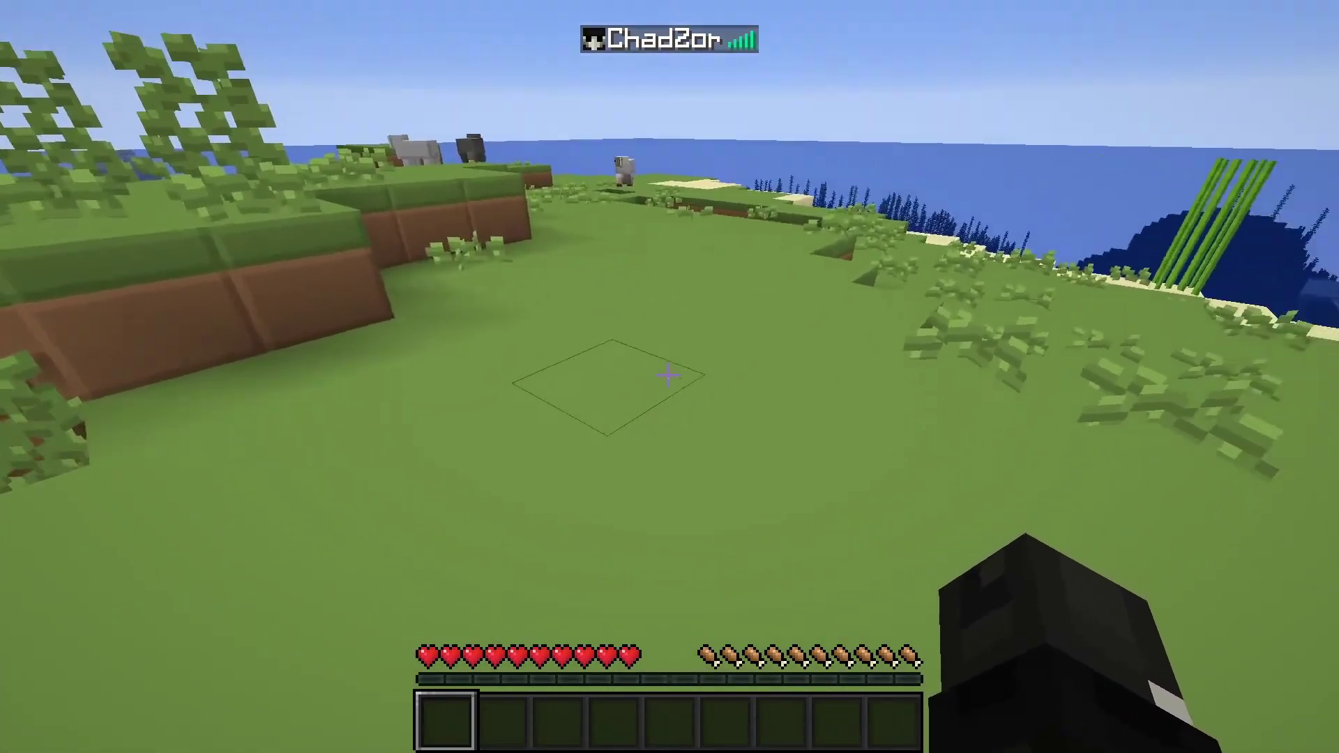
key("Tab")
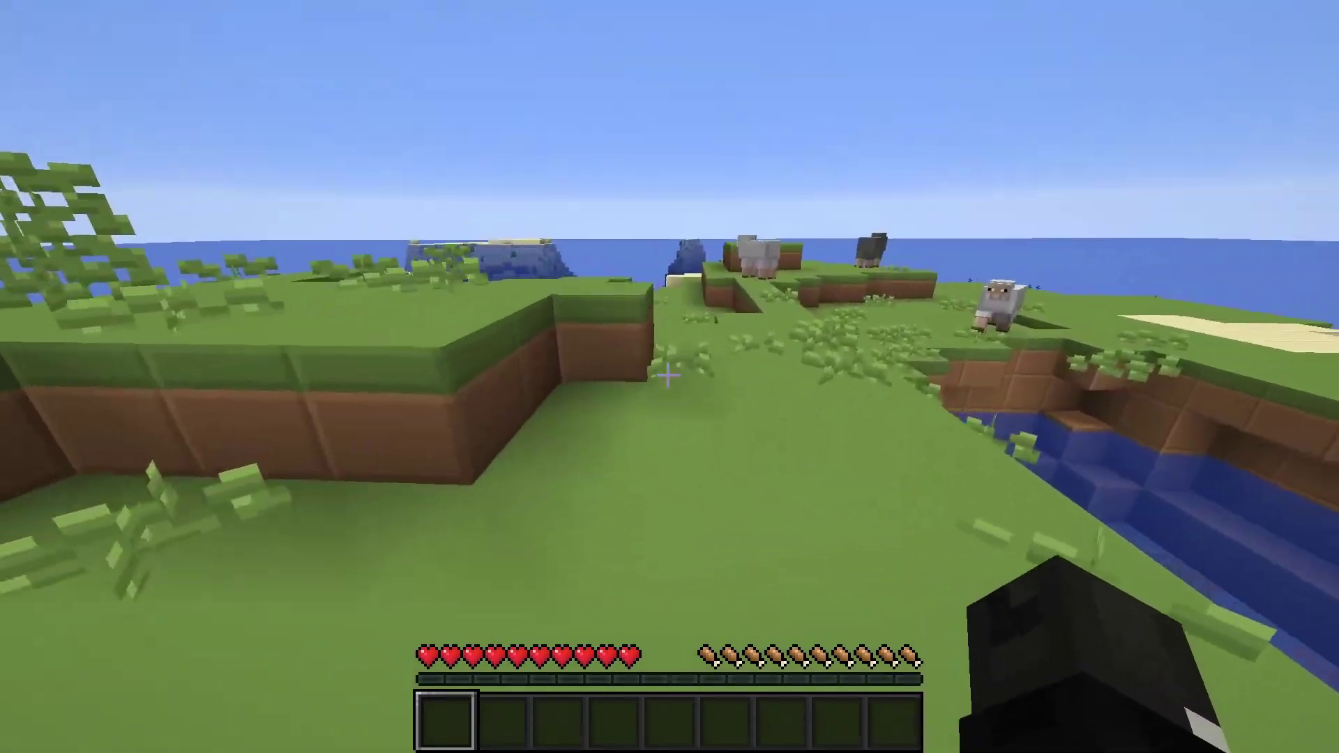
key("e")
key("e")
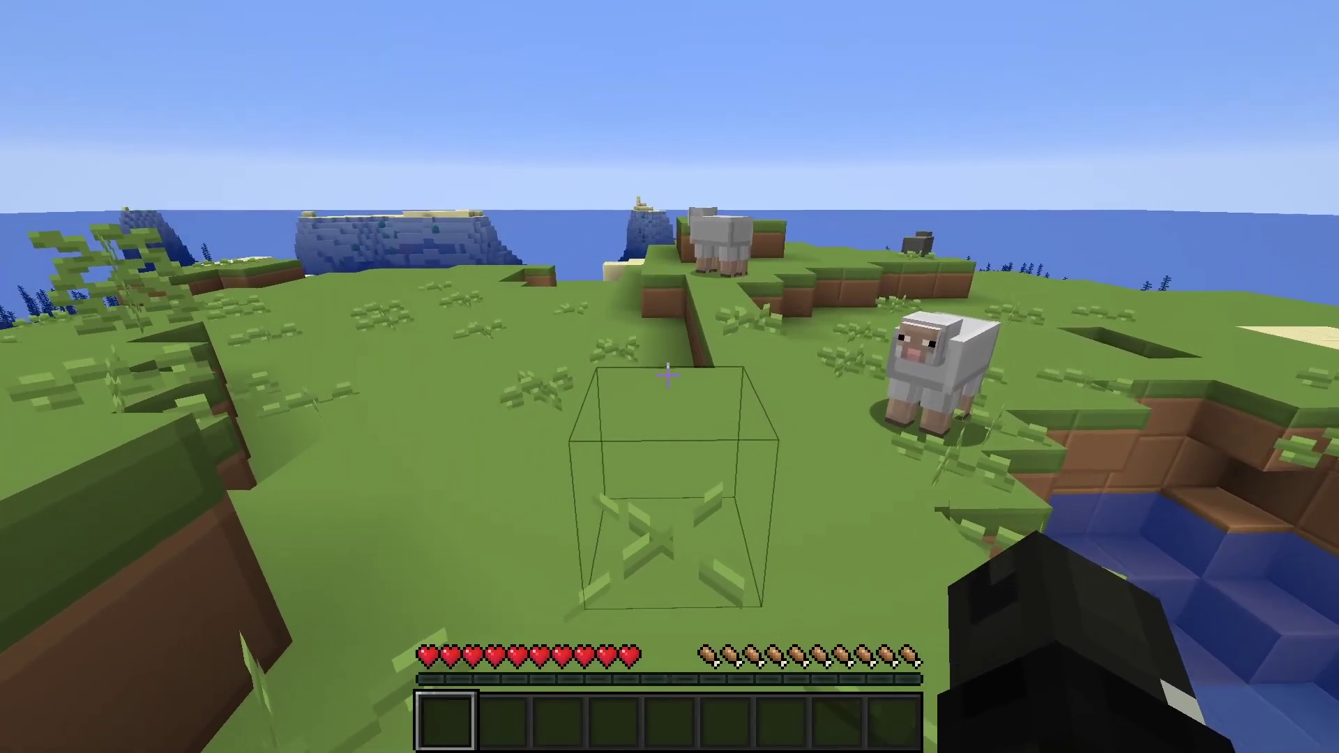
key("Escape")
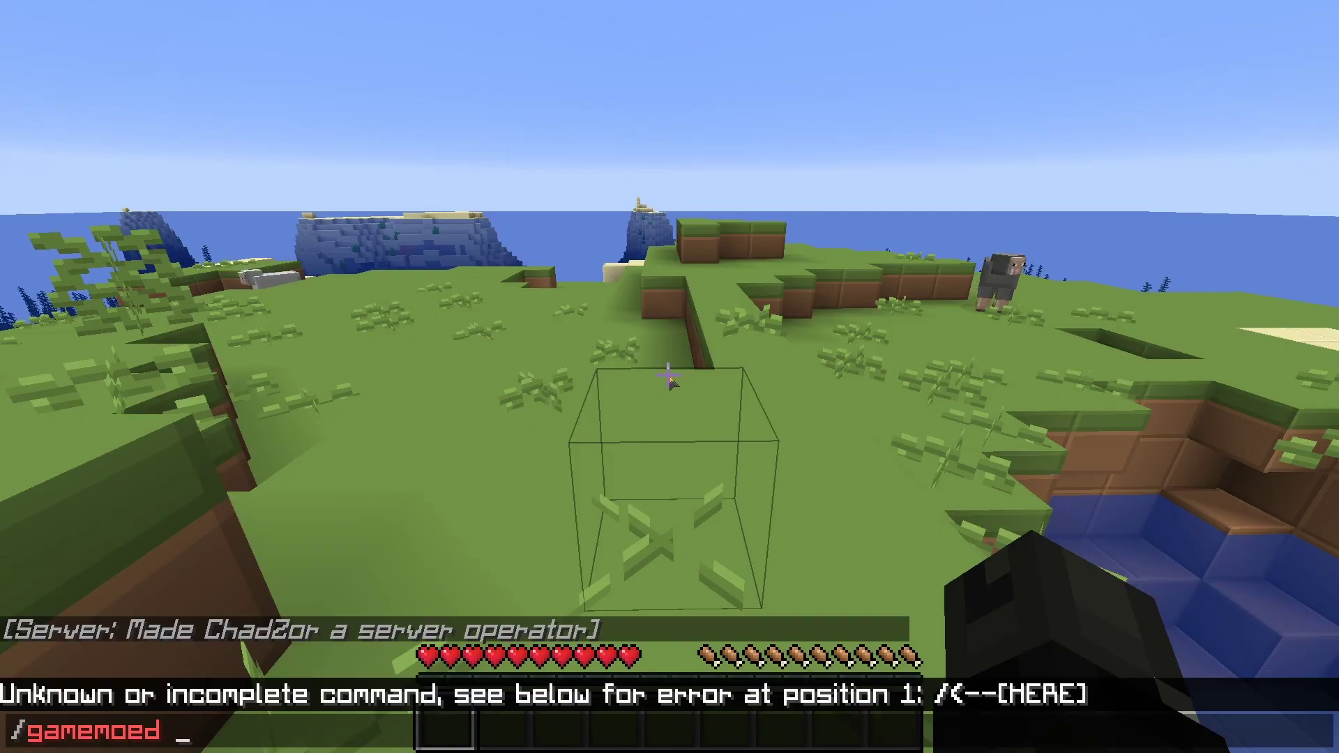
Switch to Creative mode with the /gamemode creative chat command
type("e")
key("Tab")
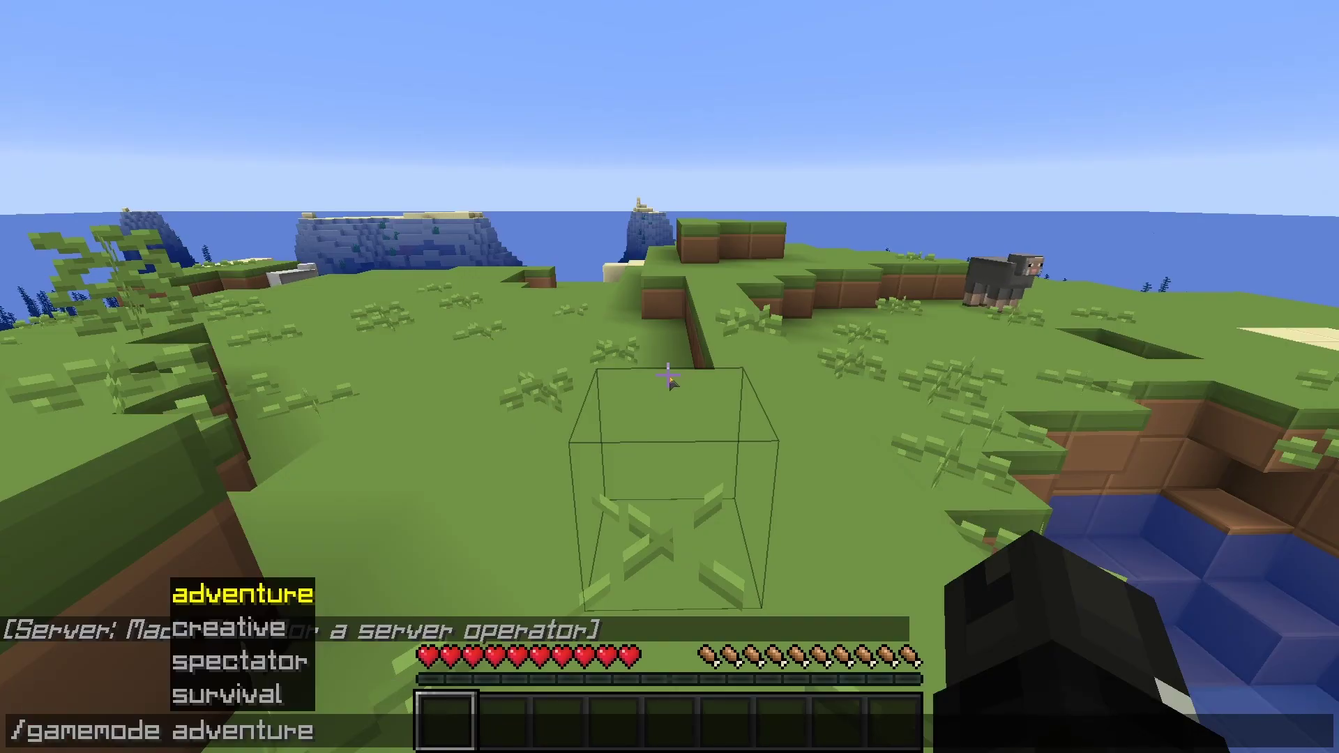
key("Tab")
key("Return")
Put Nether Emerald Ore from the creative inventory's second page into the first hotbar slot
key("e")
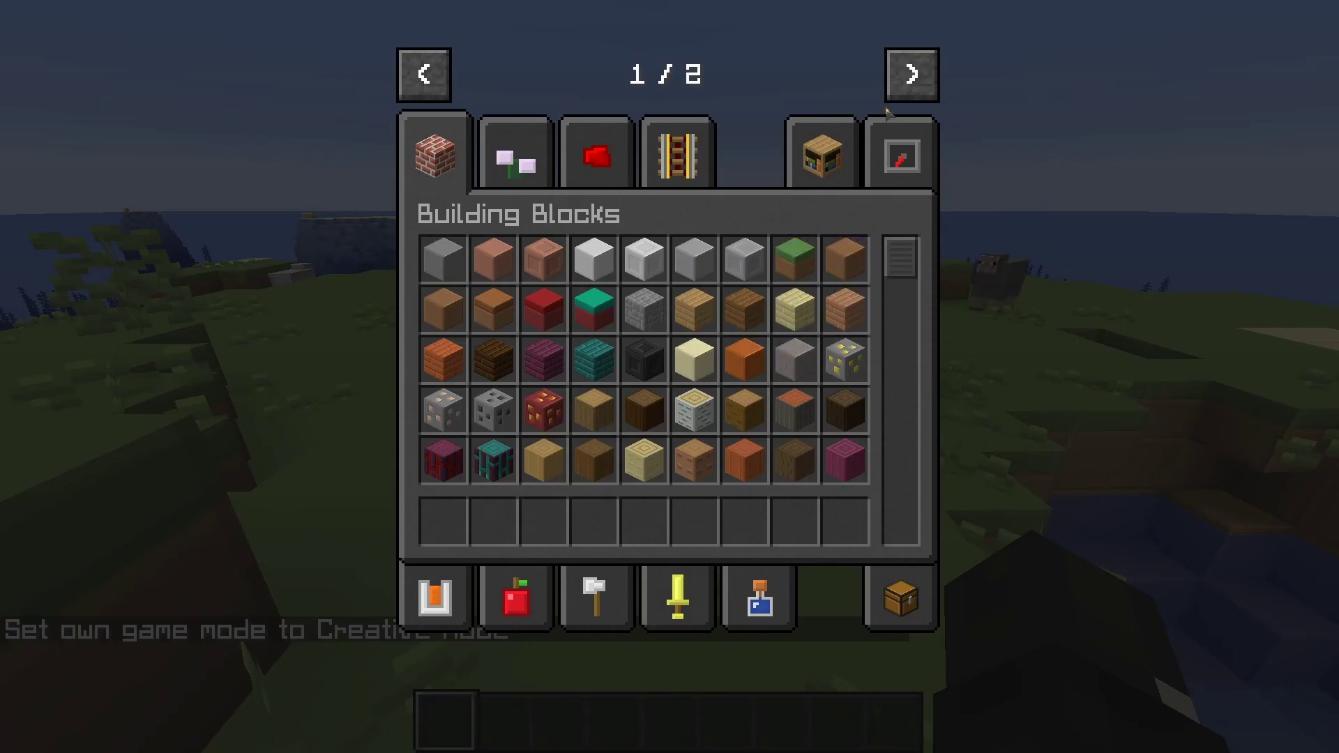
left_click(907, 77)
left_click(450, 147)
left_click(443, 258)
left_click(443, 522)
key("e")
Place a cluster of five Nether Emerald Ore blocks on the grass, break one, then pause
right_click(668, 377)
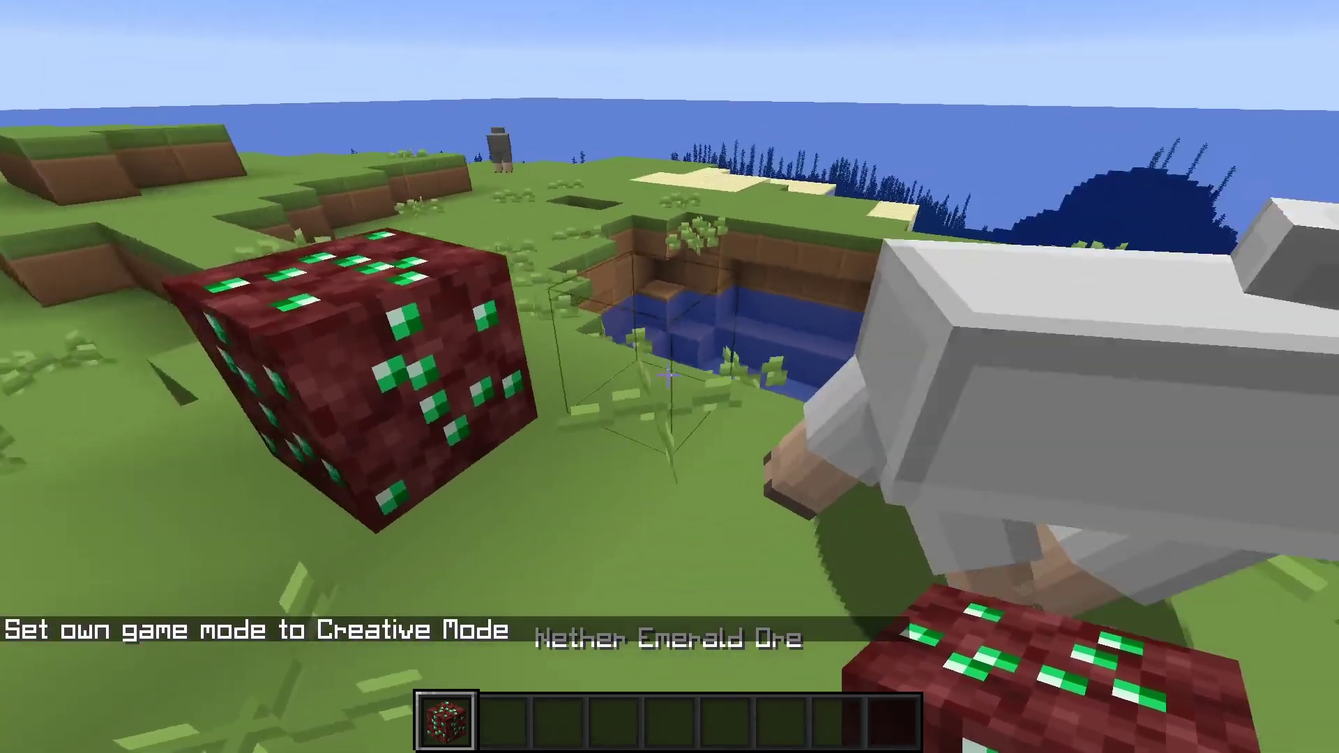
key("s")
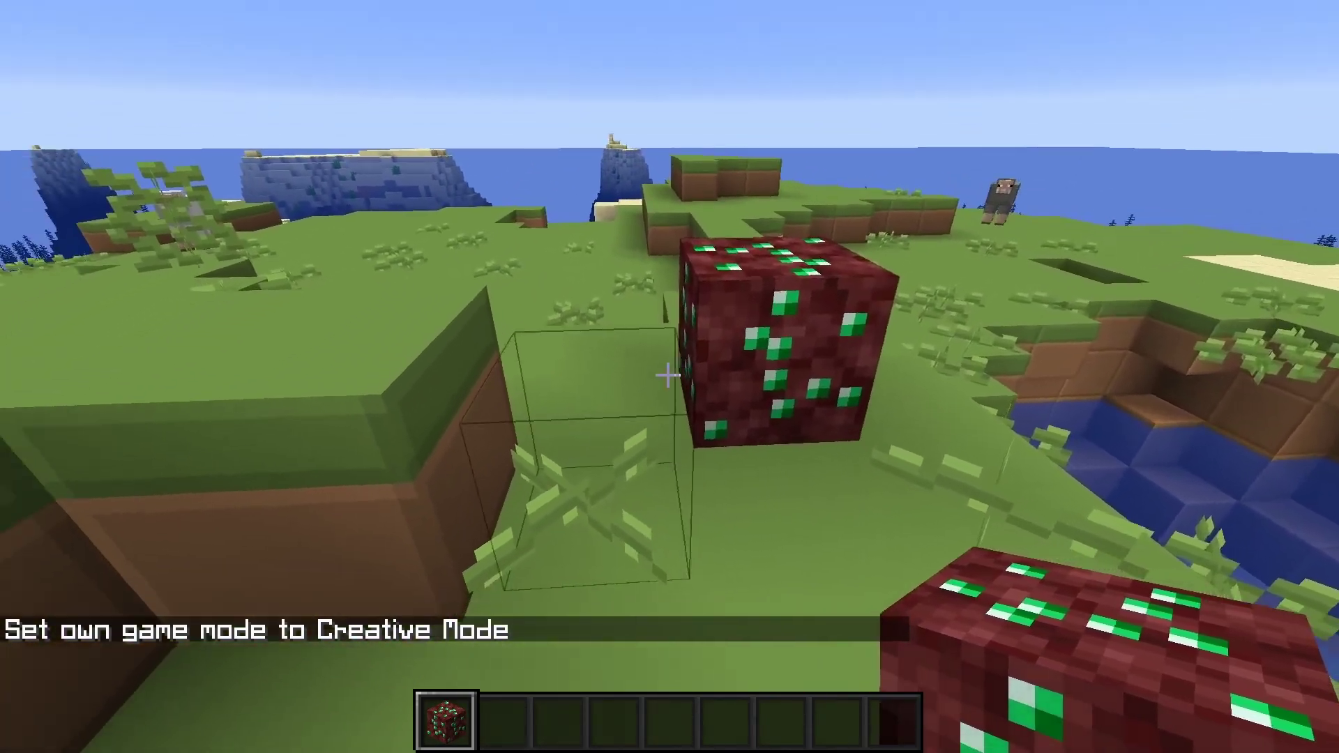
right_click(668, 377)
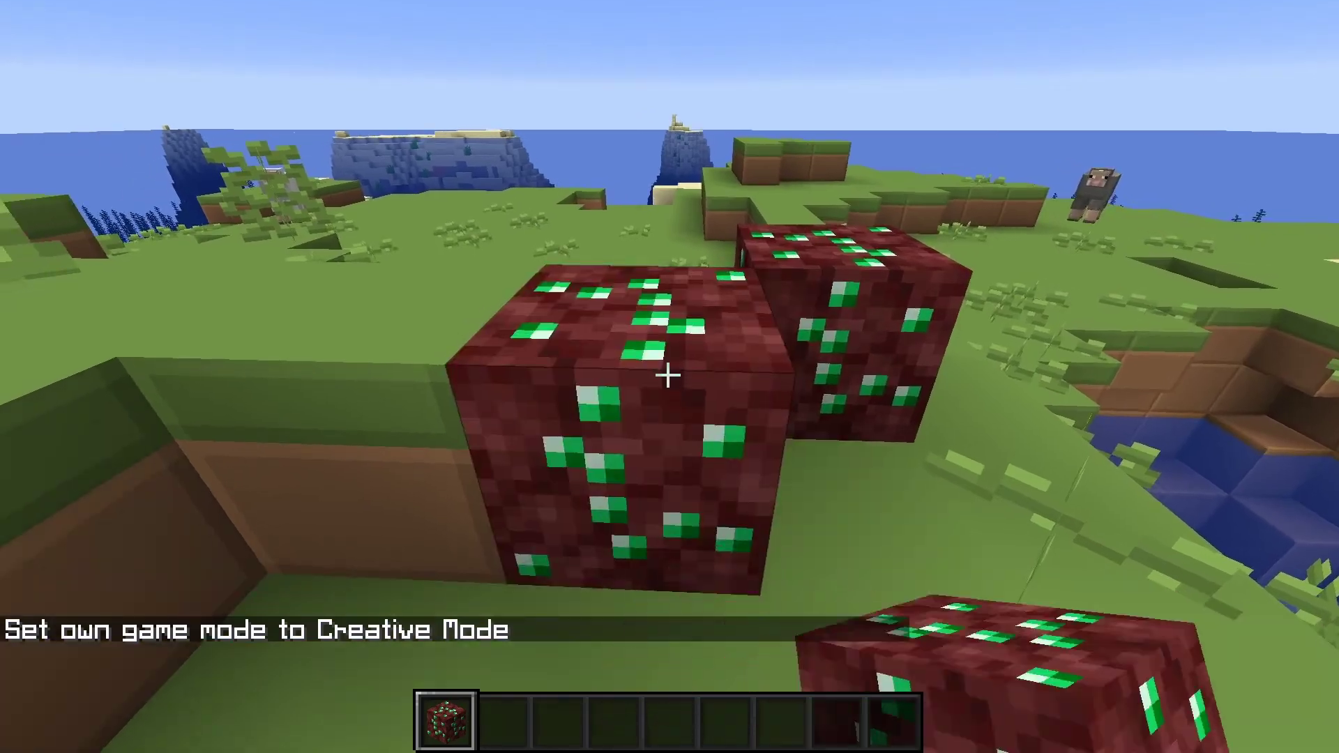
right_click(668, 377)
right_click(668, 376)
right_click(668, 377)
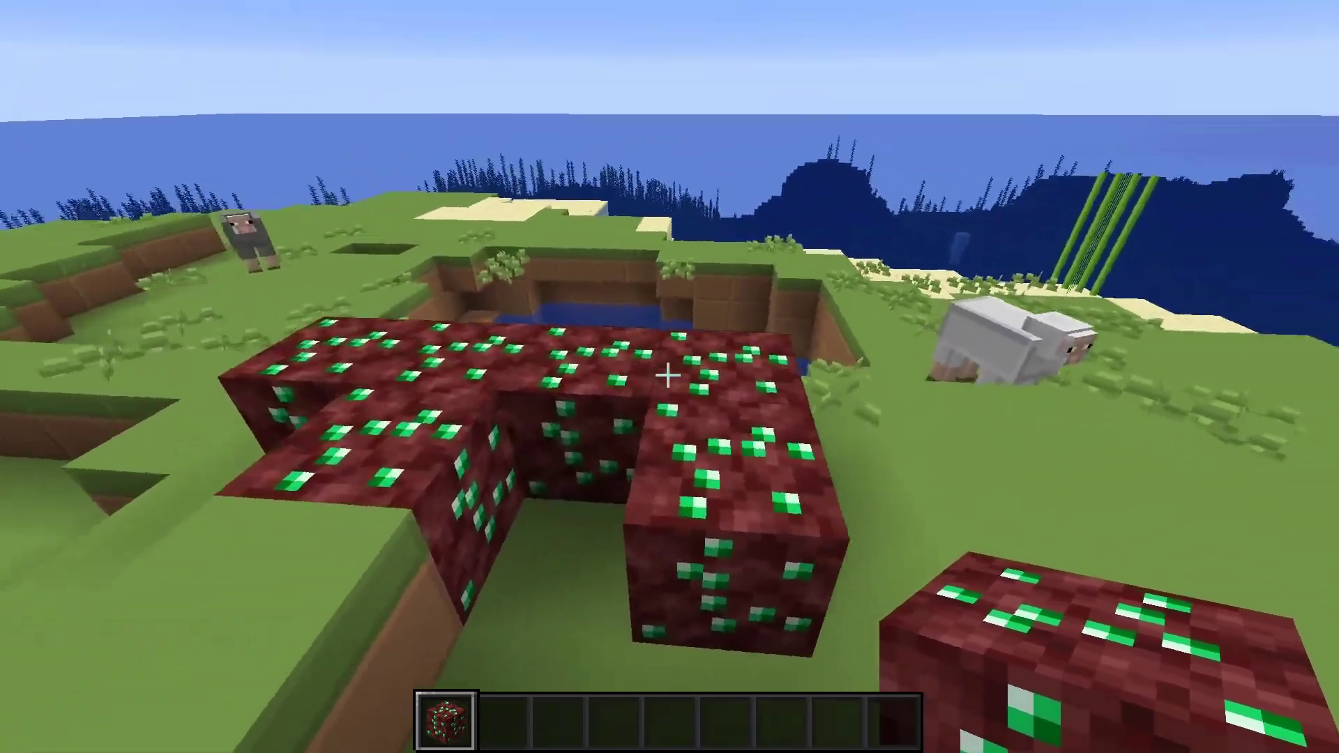
left_click(668, 377)
key("e")
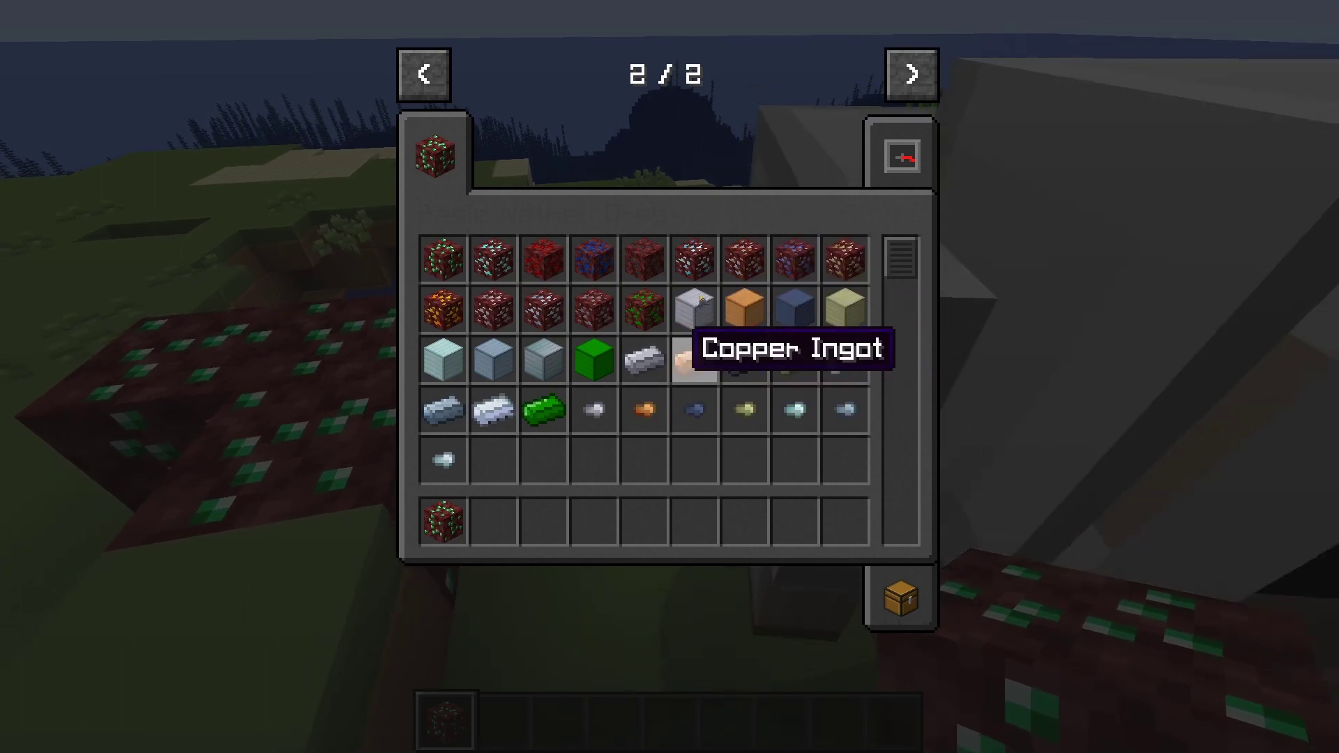
key("e")
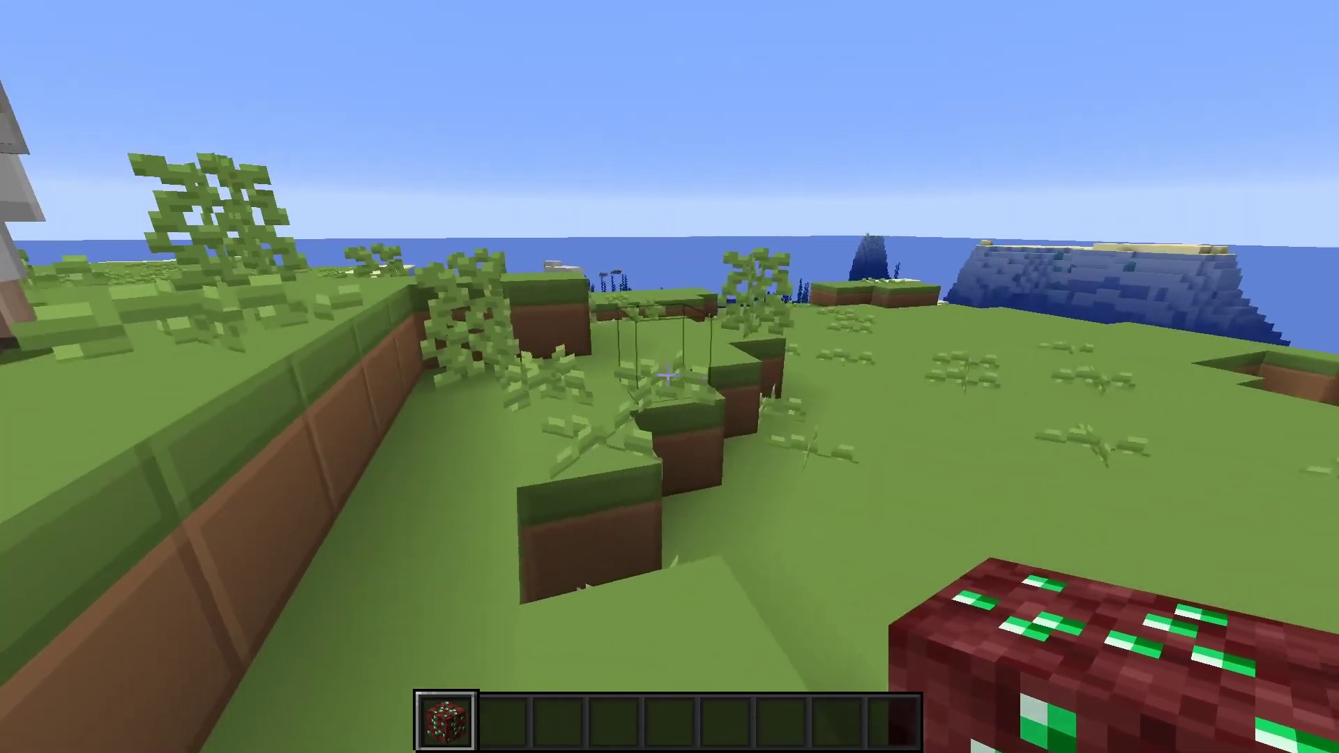
key("Escape")
Disconnect from the modded server and back out to the Forge title screen
left_click(711, 510)
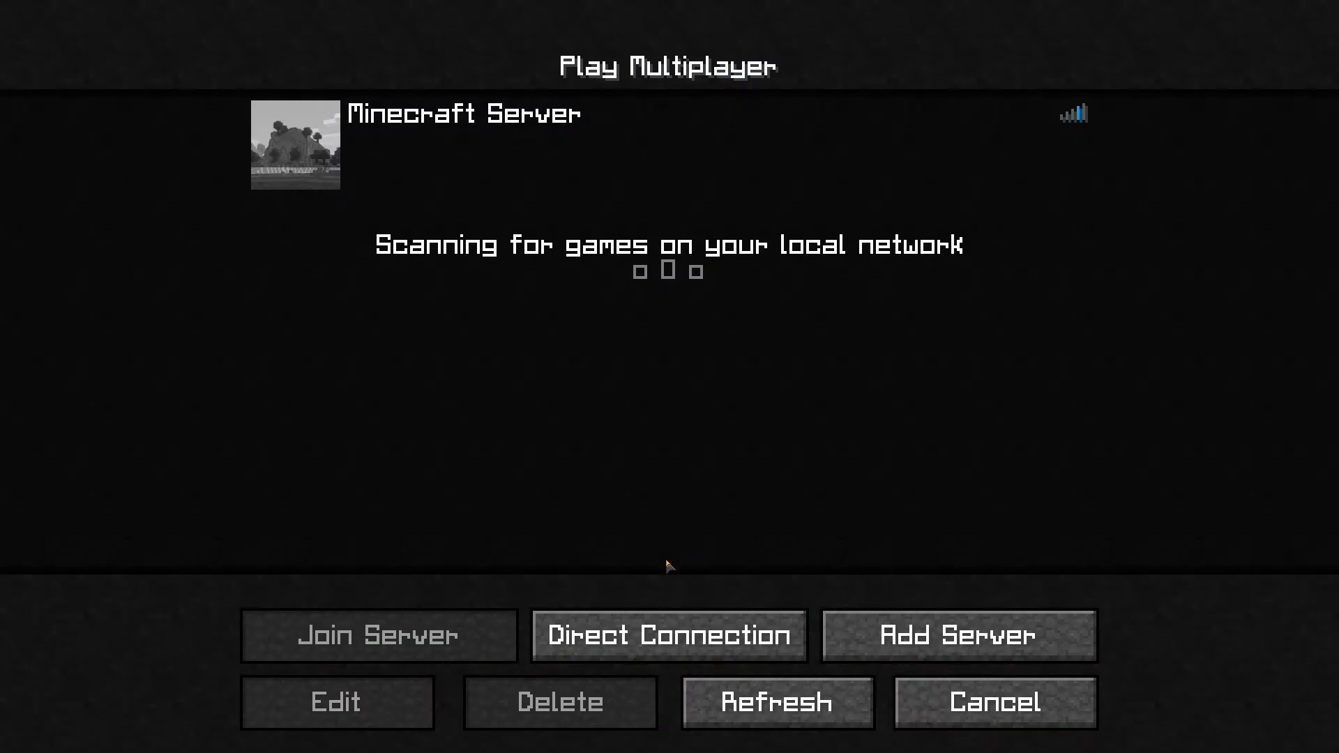
left_click(966, 712)
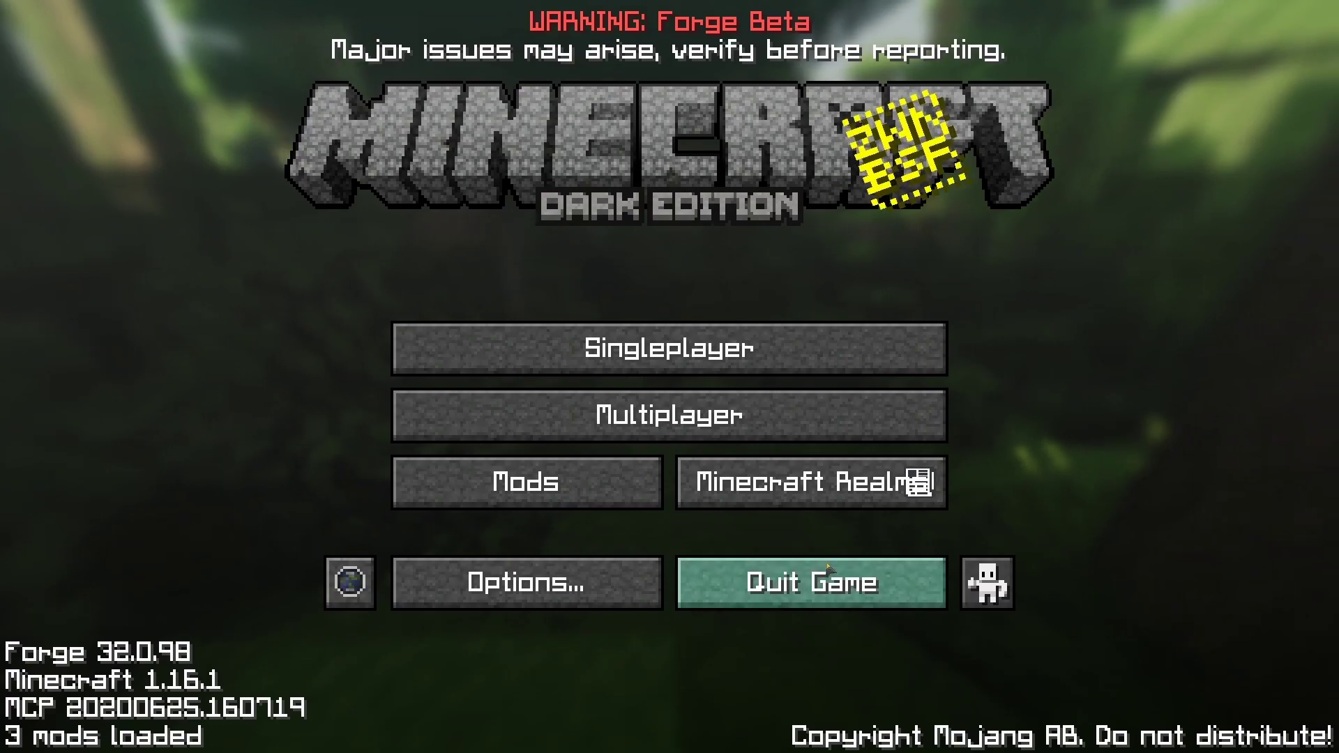